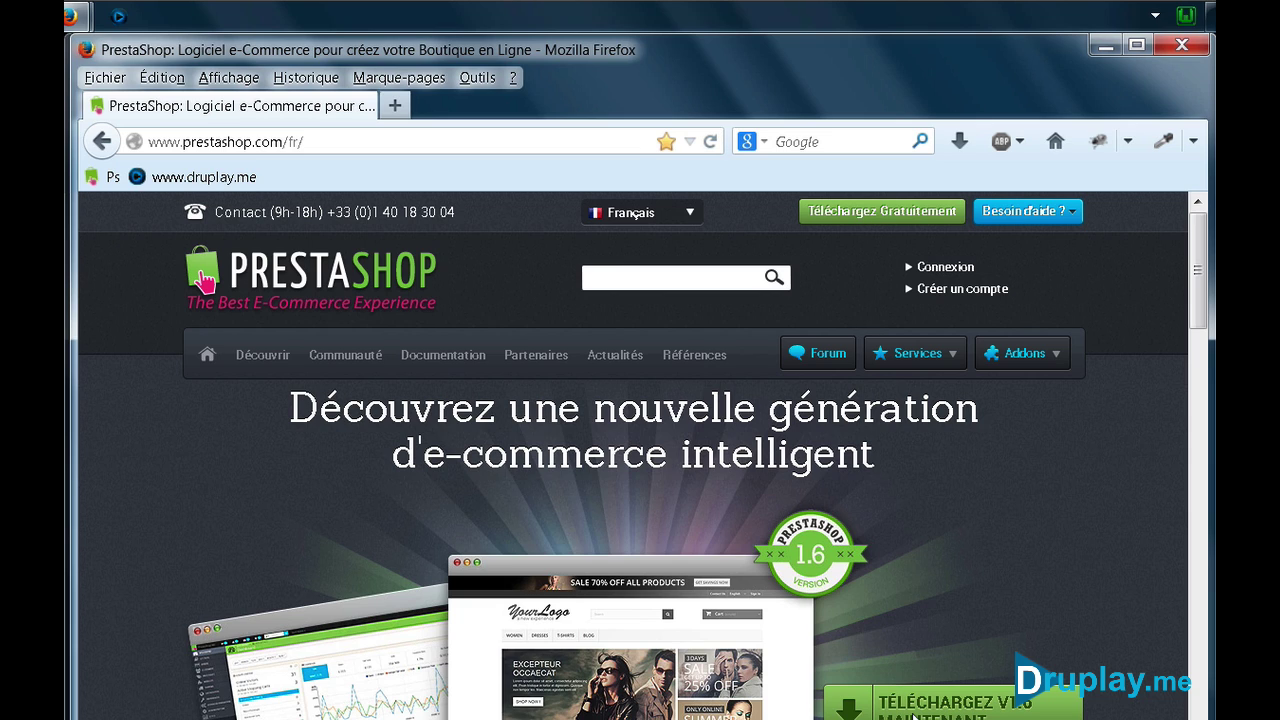
# Open the Configuration requise page under Documentation, read the requirements, then go to the download page
pyautogui.moveTo(444, 350)
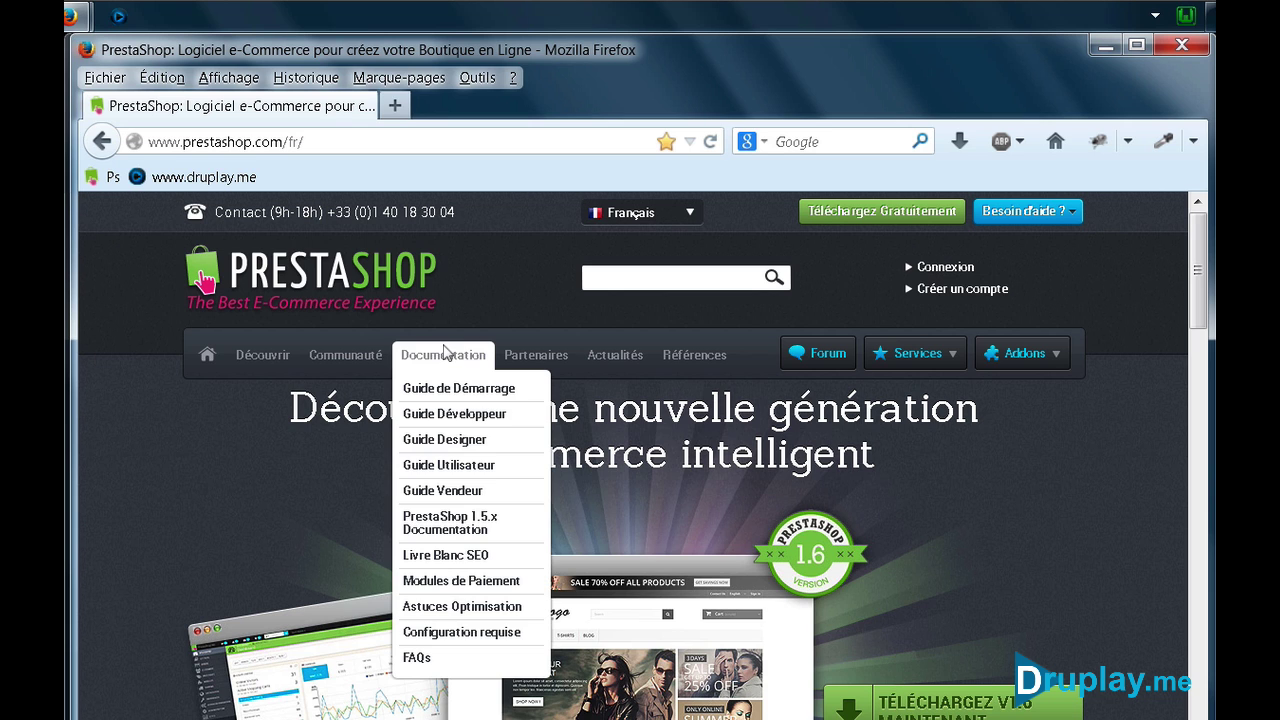
pyautogui.click(434, 632)
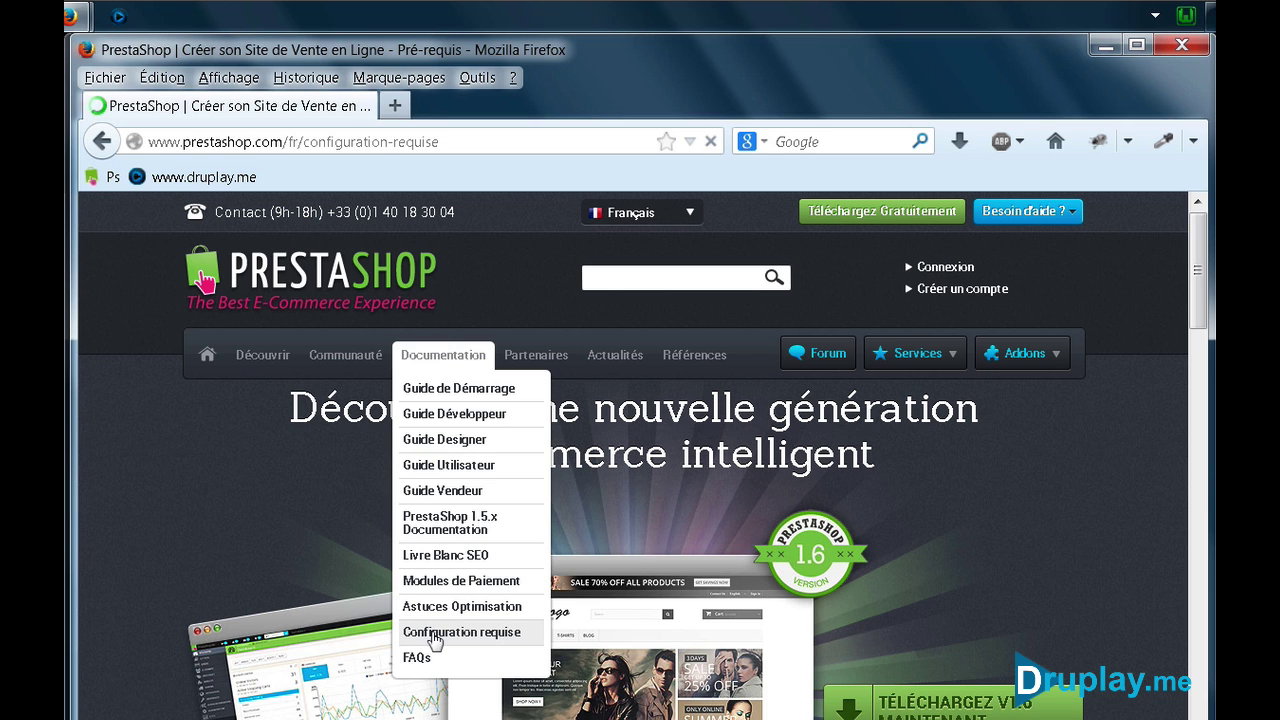
pyautogui.scroll(-5, 458, 632)
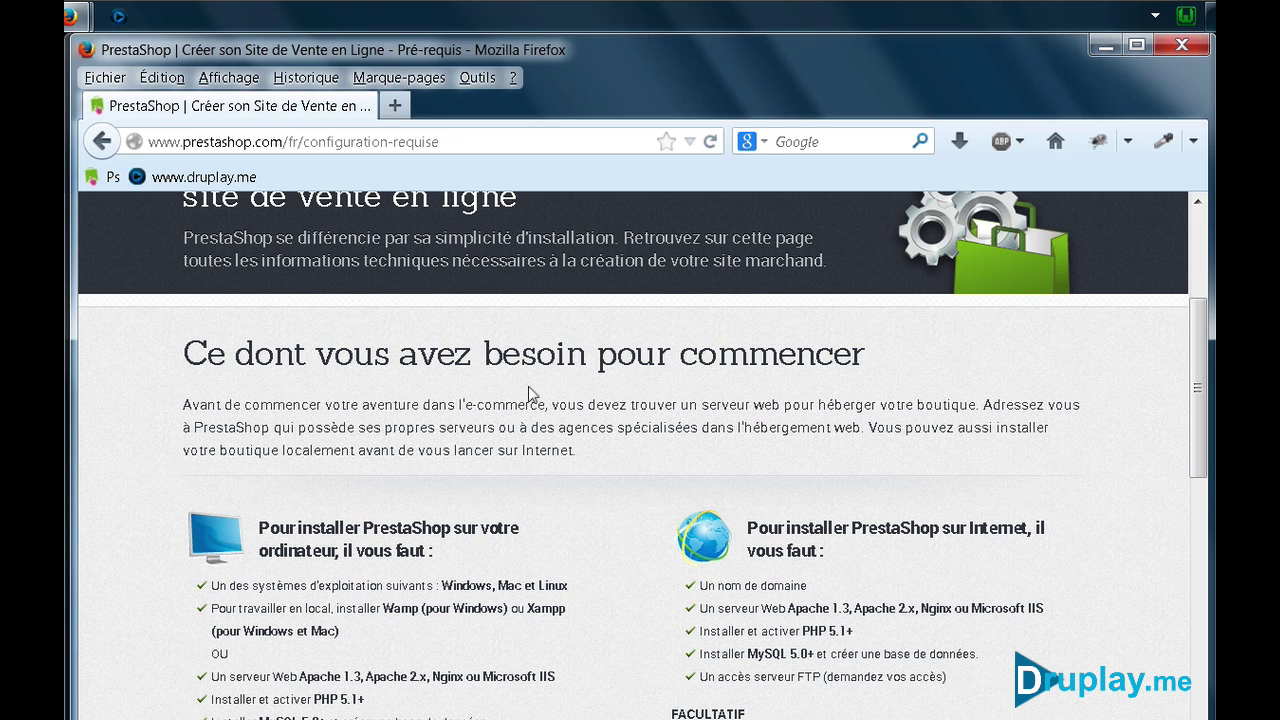
pyautogui.scroll(-3, 436, 570)
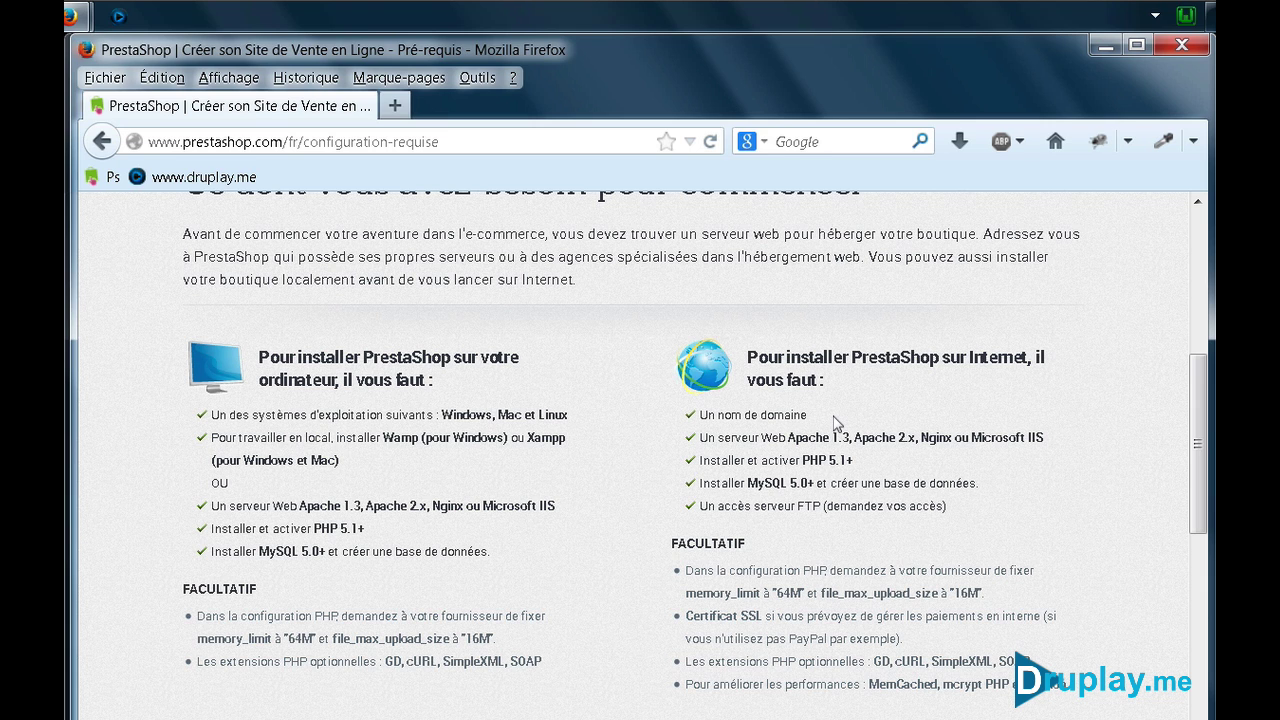
pyautogui.scroll(7, 834, 422)
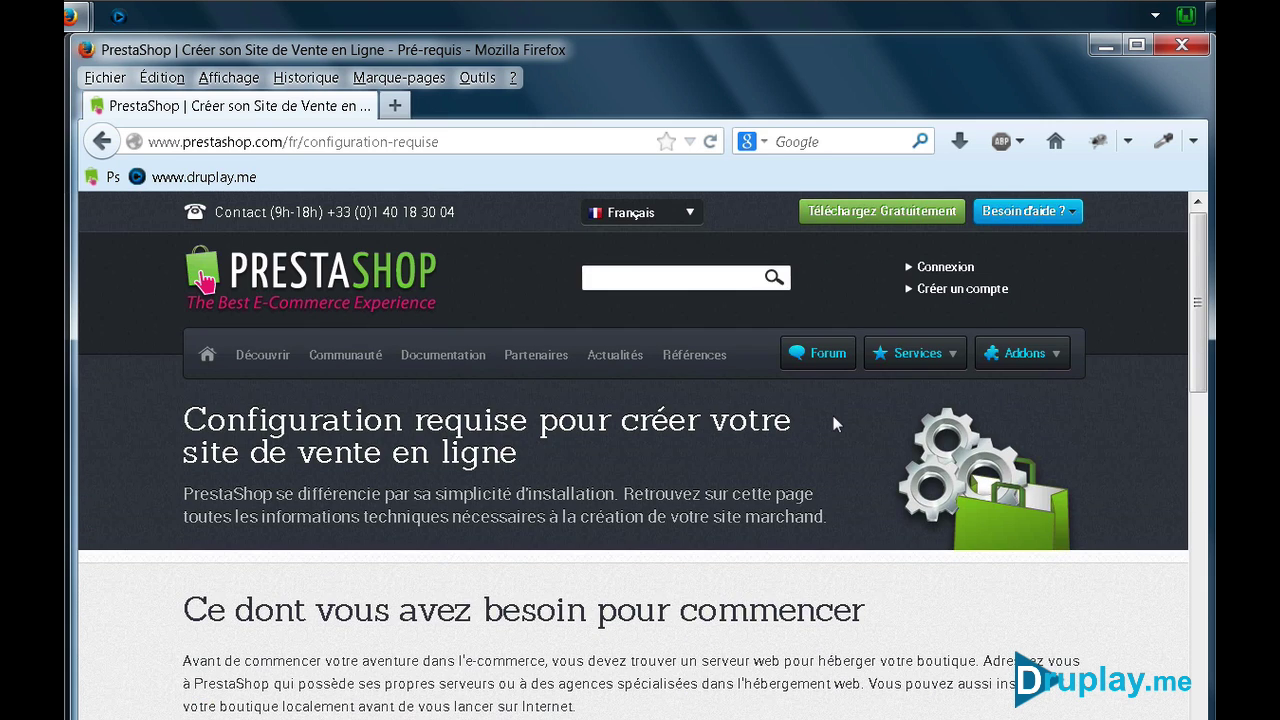
pyautogui.click(882, 212)
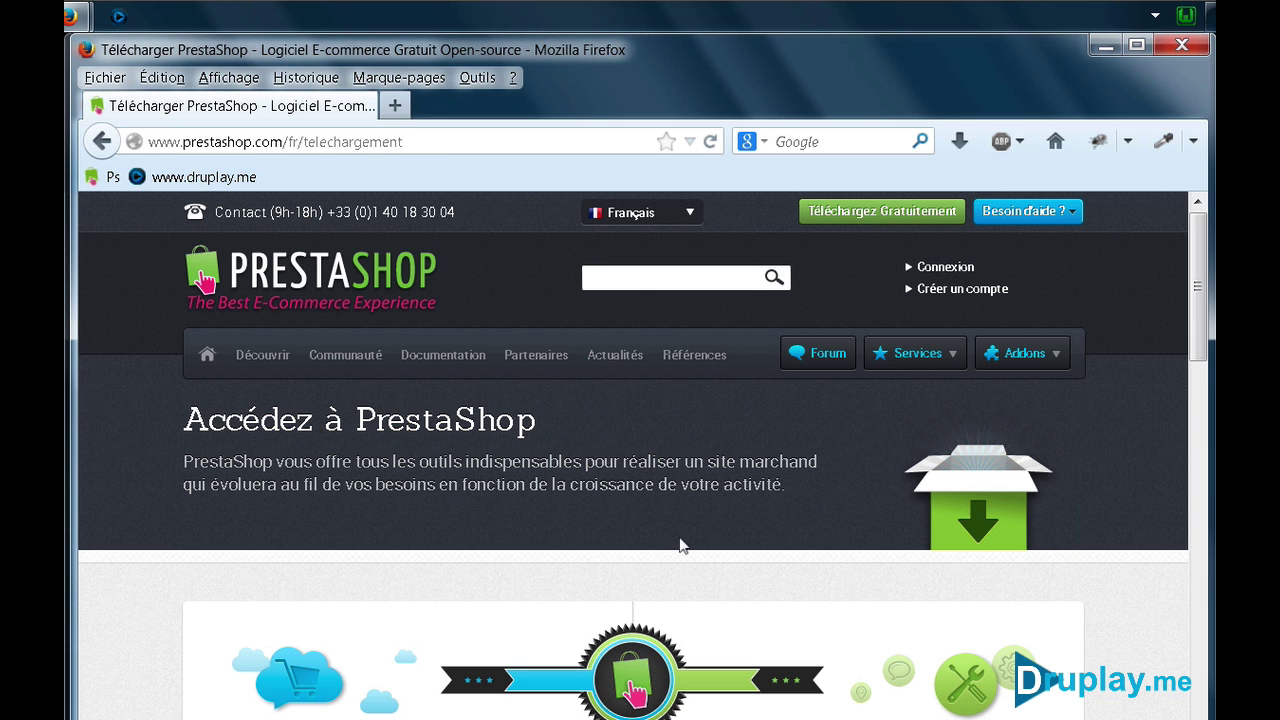
# Start the prestashop_1.6.0.5.zip download, cancel the save dialog, and close Firefox
pyautogui.scroll(-3, 680, 543)
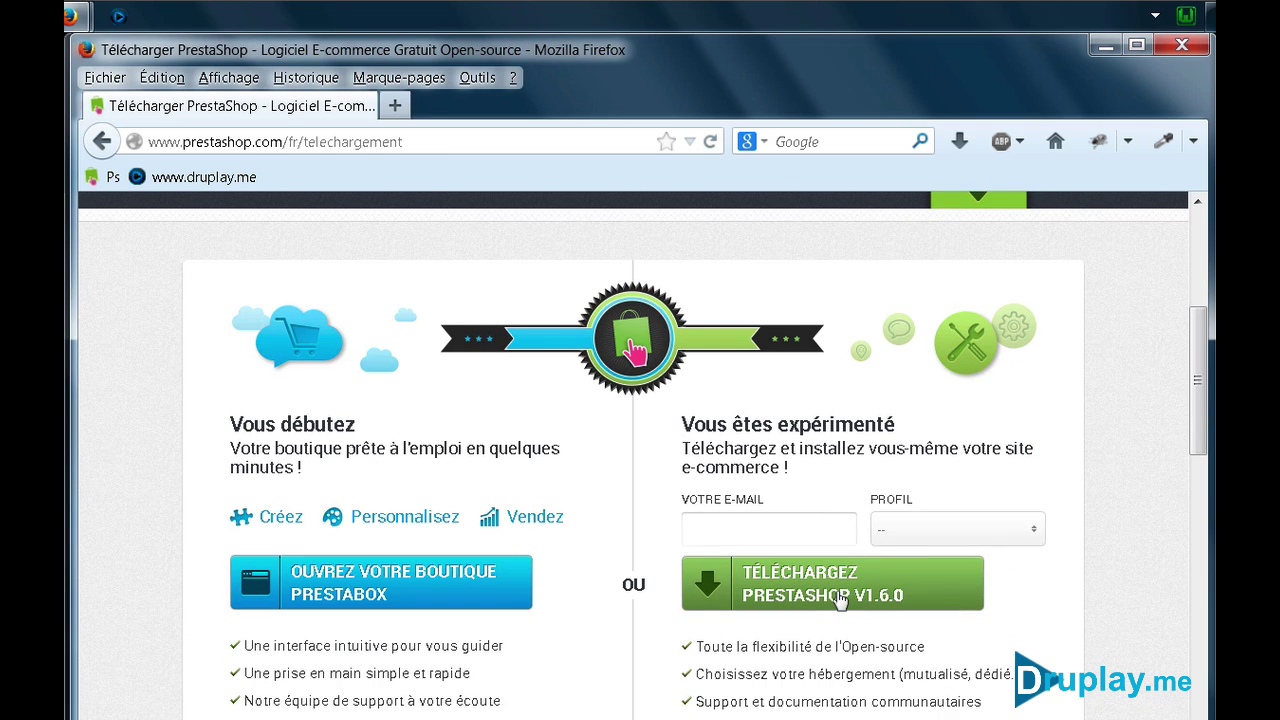
pyautogui.click(848, 595)
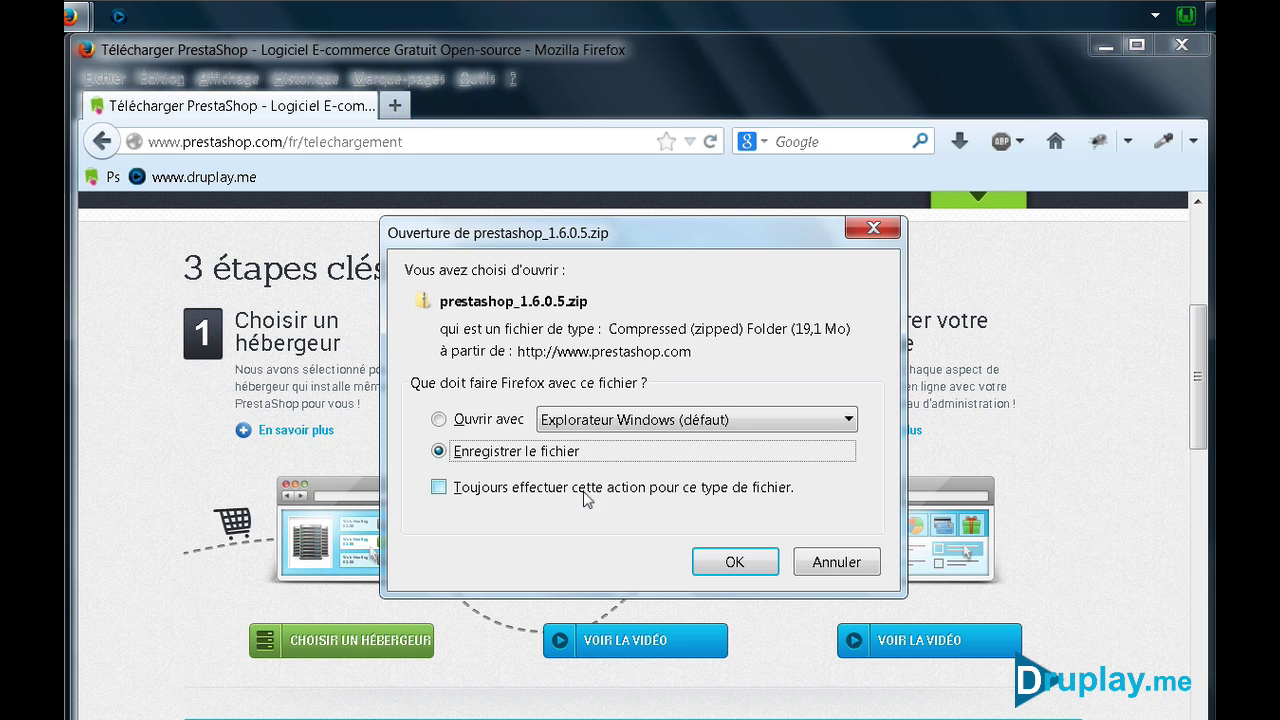
pyautogui.click(831, 566)
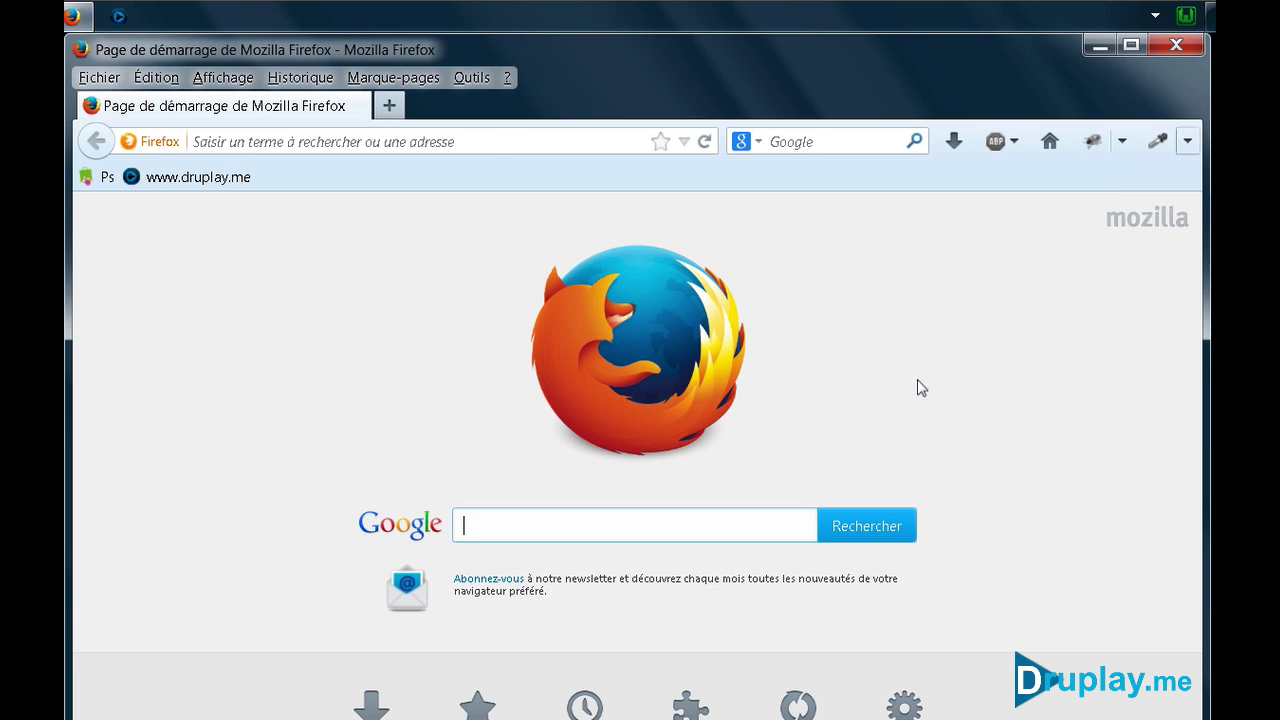
pyautogui.click(1172, 45)
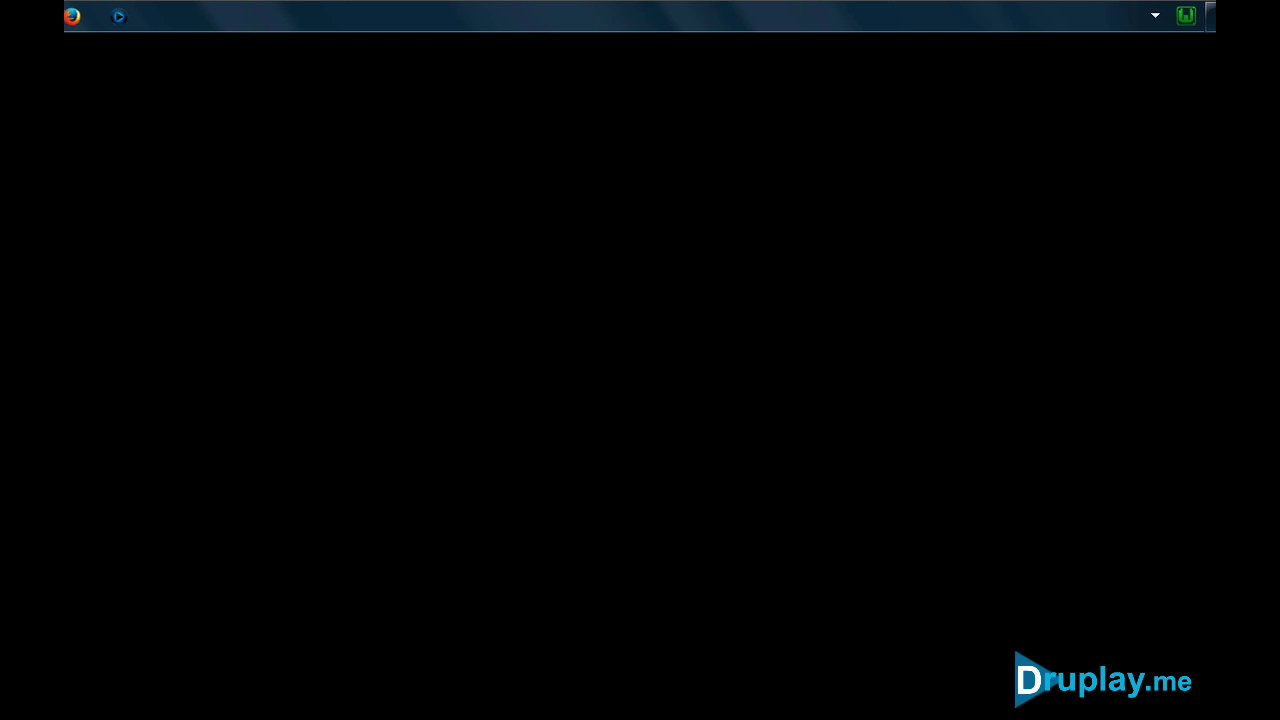
# Place prestashop_1.6.0.5.zip on the desktop and open its extracted folder
pyautogui.moveTo(173, 205); pyautogui.dragTo(173, 205)
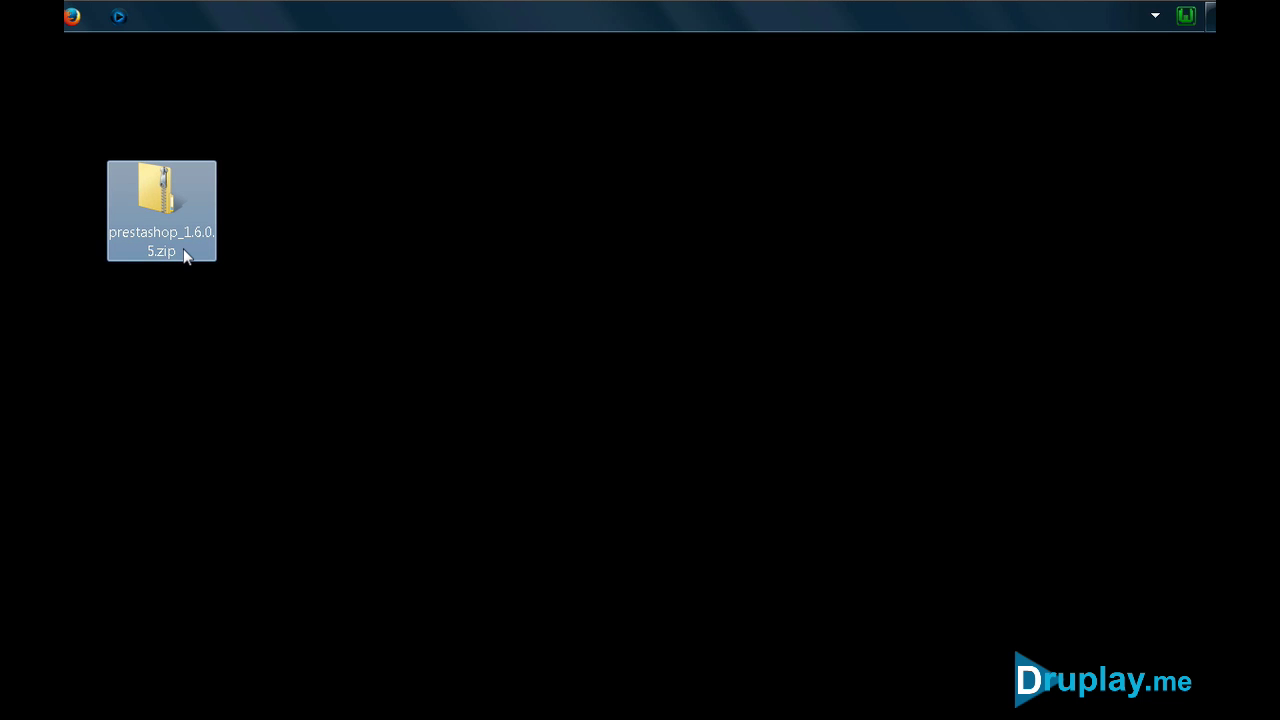
pyautogui.doubleClick(166, 210)
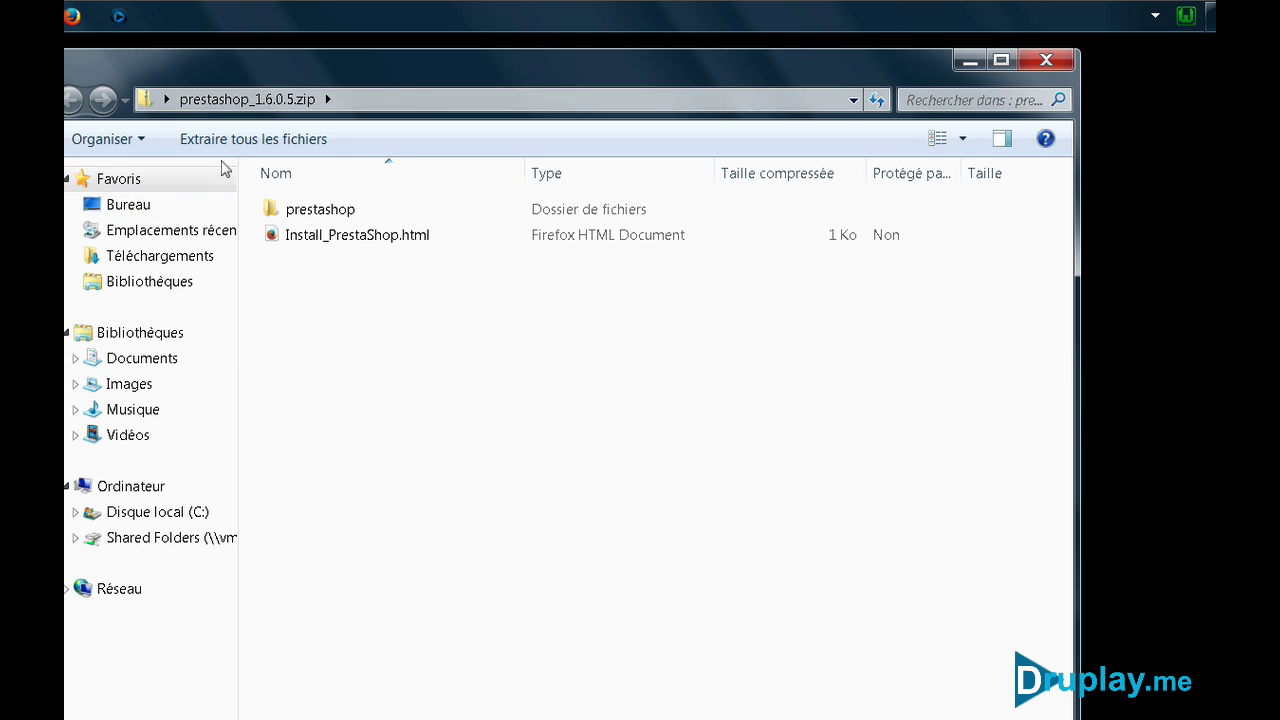
pyautogui.click(1046, 60)
pyautogui.click(267, 415)
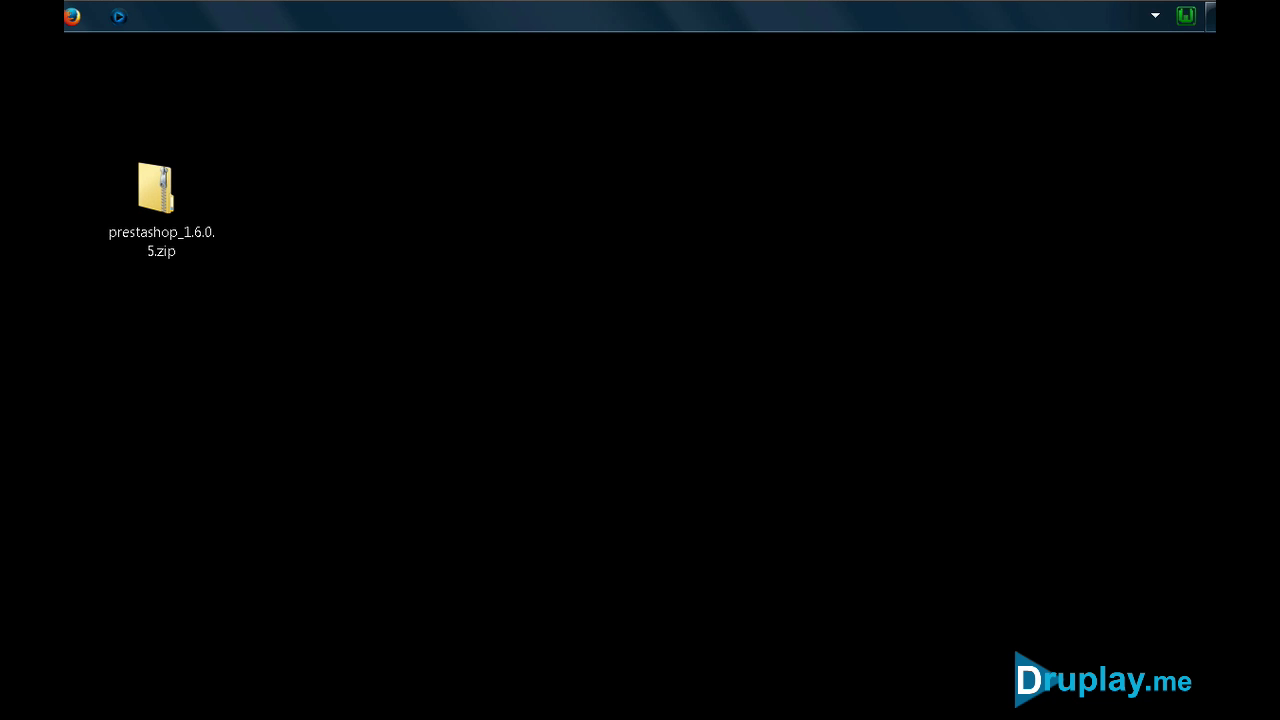
pyautogui.doubleClick(156, 200)
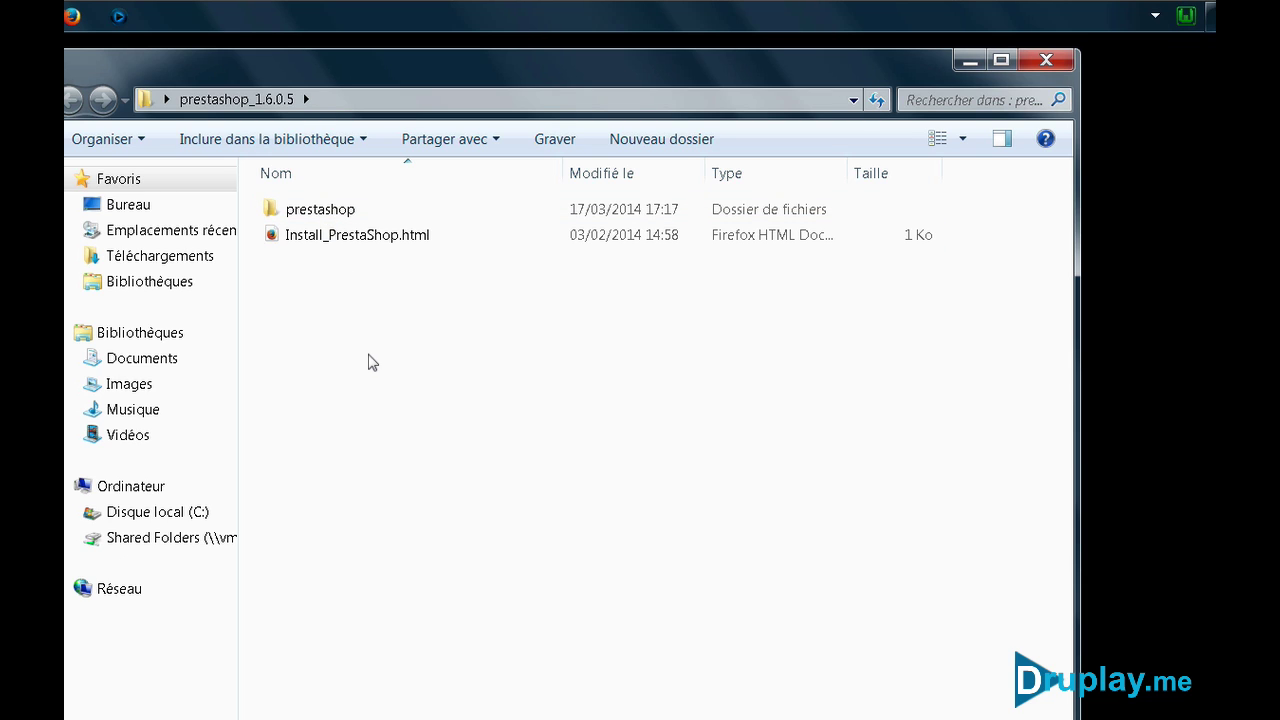
pyautogui.click(1189, 15)
pyautogui.click(1098, 65)
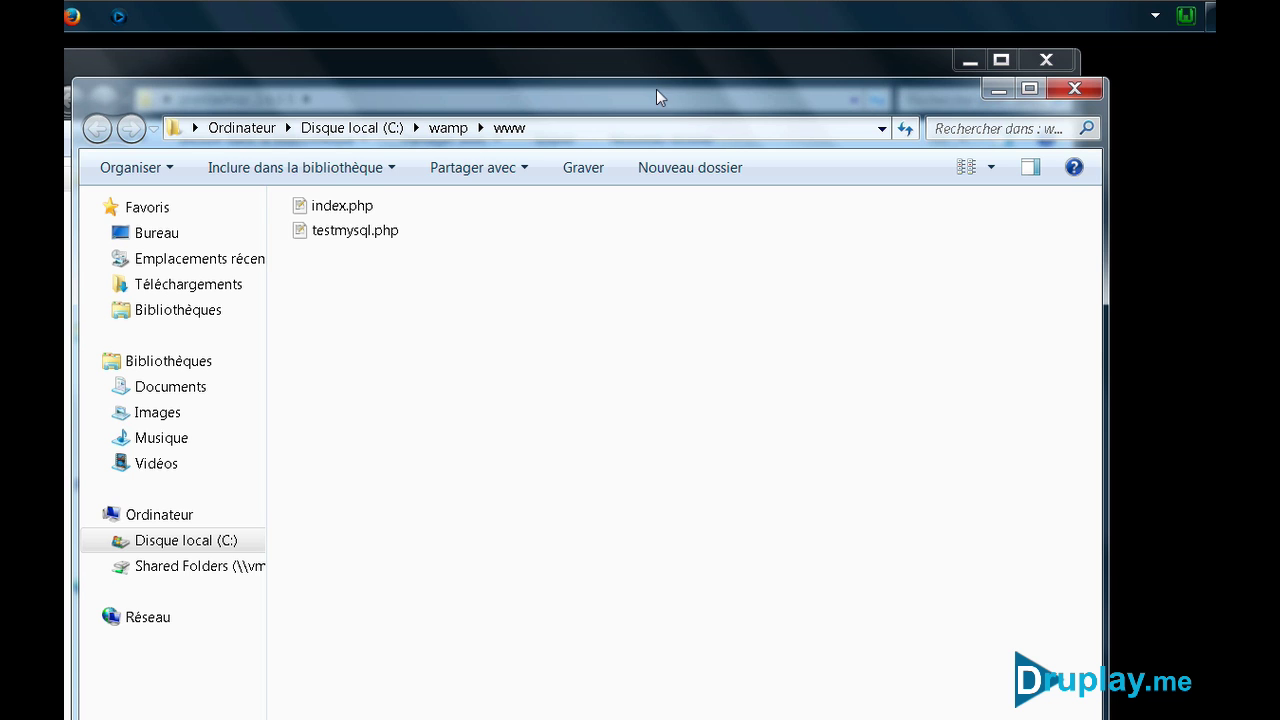
pyautogui.moveTo(656, 89); pyautogui.dragTo(680, 313)
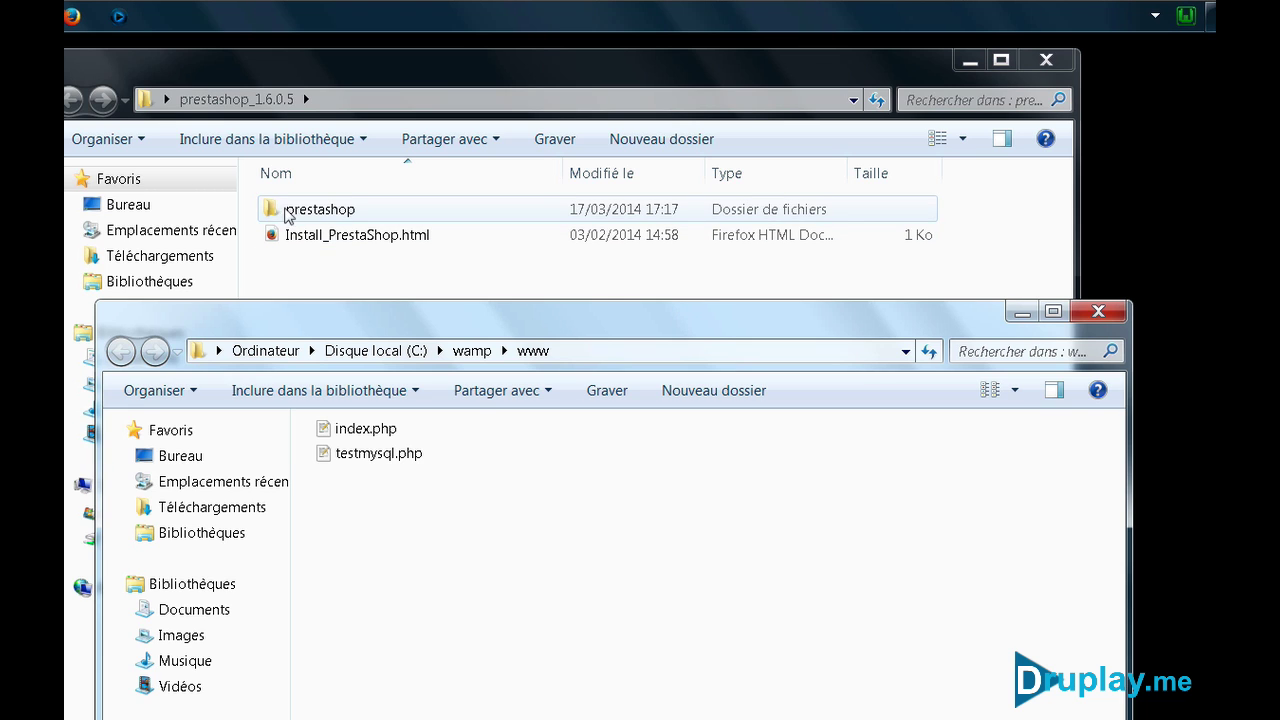
pyautogui.moveTo(290, 212); pyautogui.dragTo(530, 714)
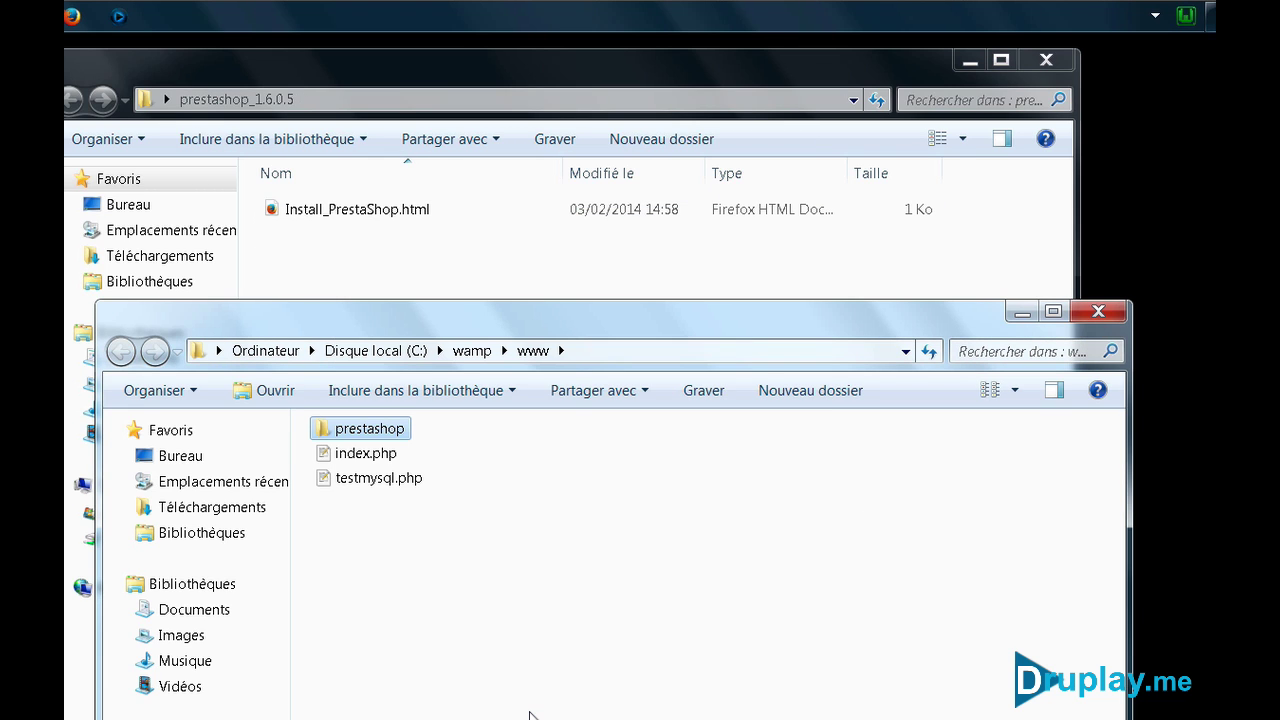
# Close both folder windows and delete the extracted prestashop_1.6.0.5 folder from the desktop
pyautogui.click(1098, 311)
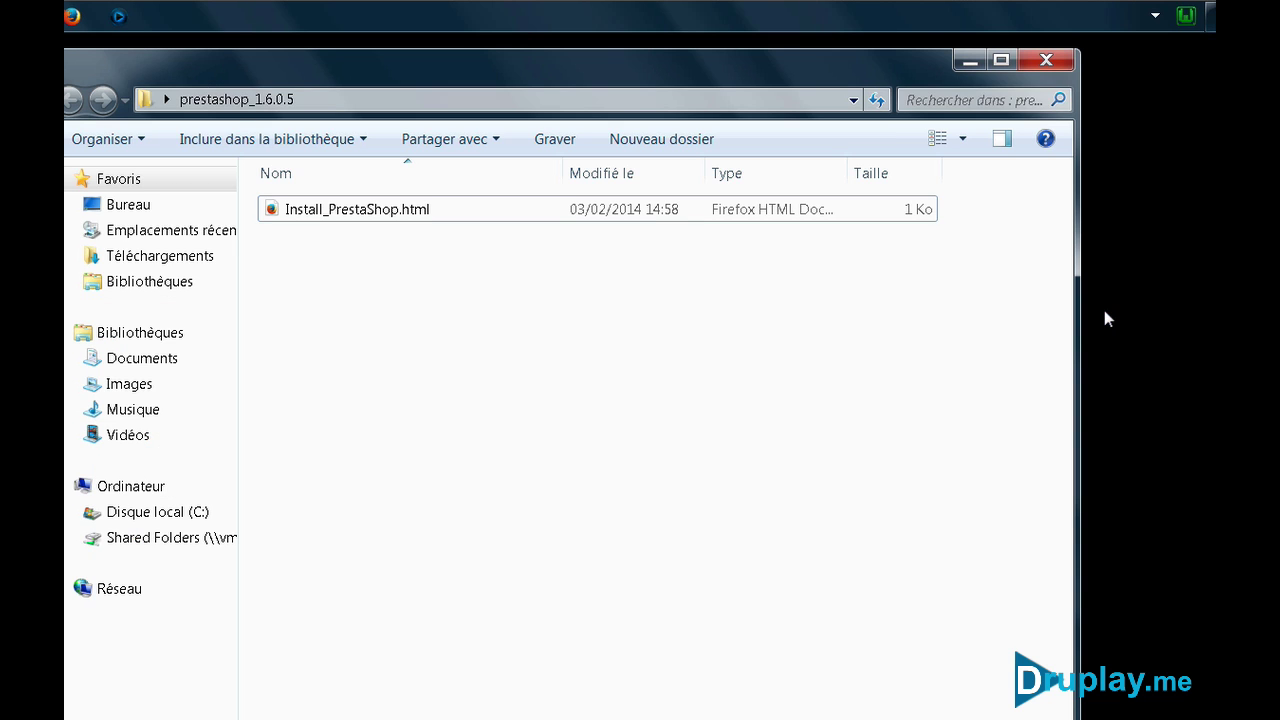
pyautogui.click(1046, 60)
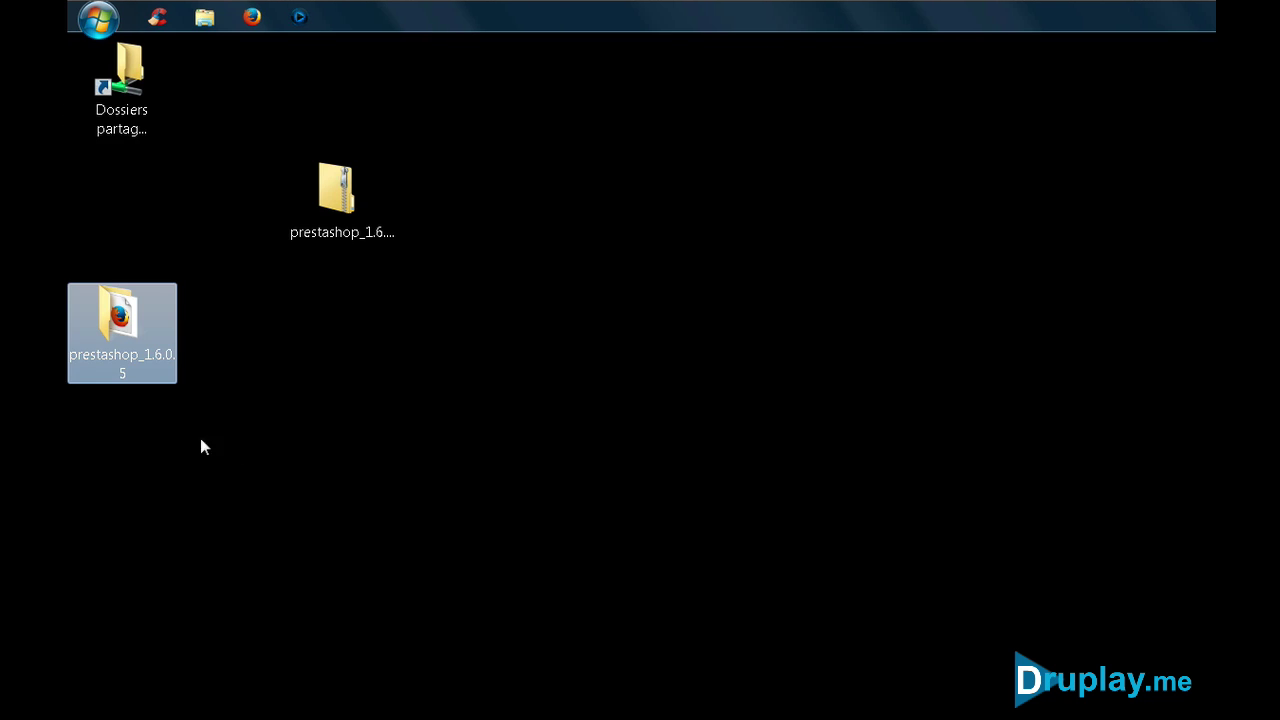
pyautogui.rightClick(121, 345)
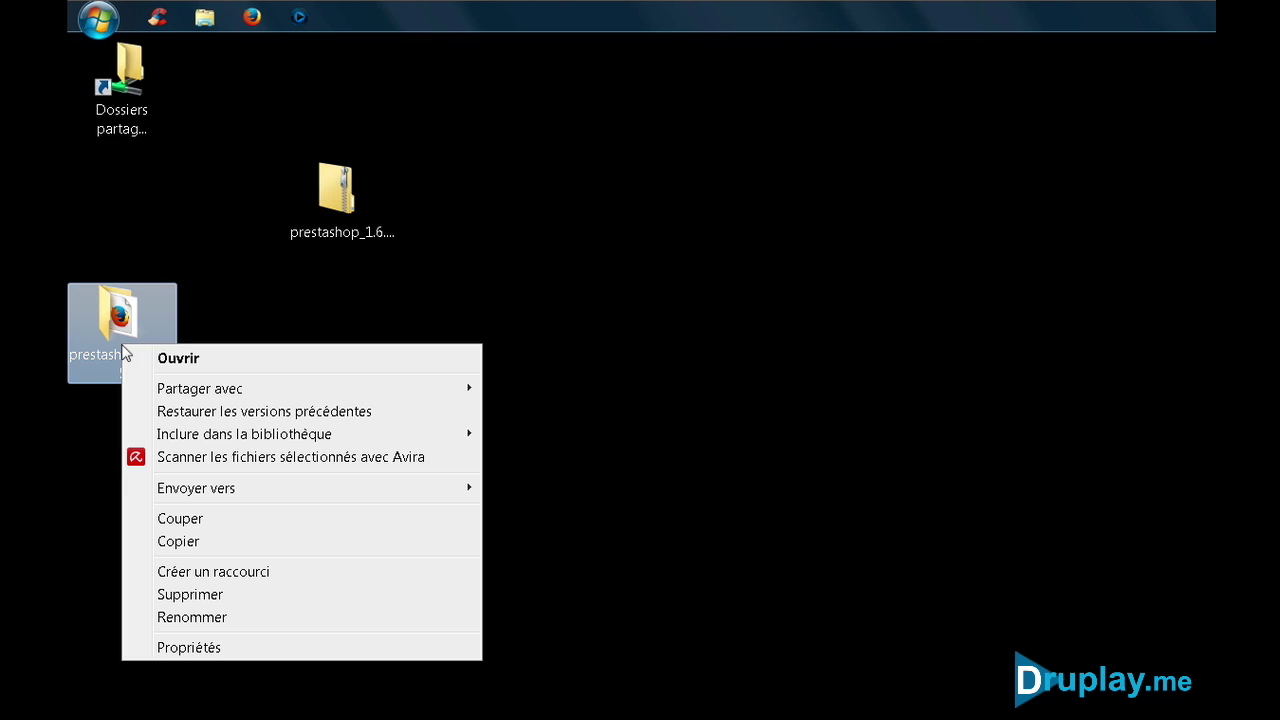
pyautogui.click(190, 596)
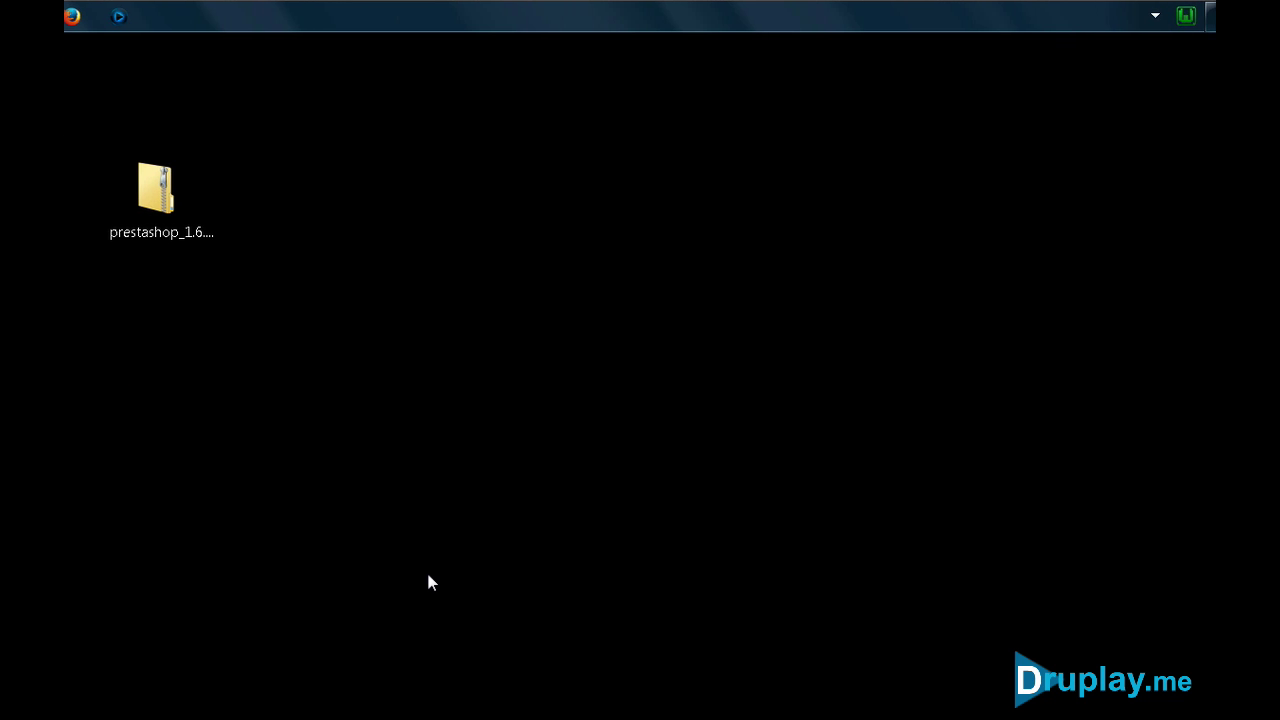
# Start the WampServer services and open phpMyAdmin at localhost/phpmyadmin
pyautogui.click(1181, 18)
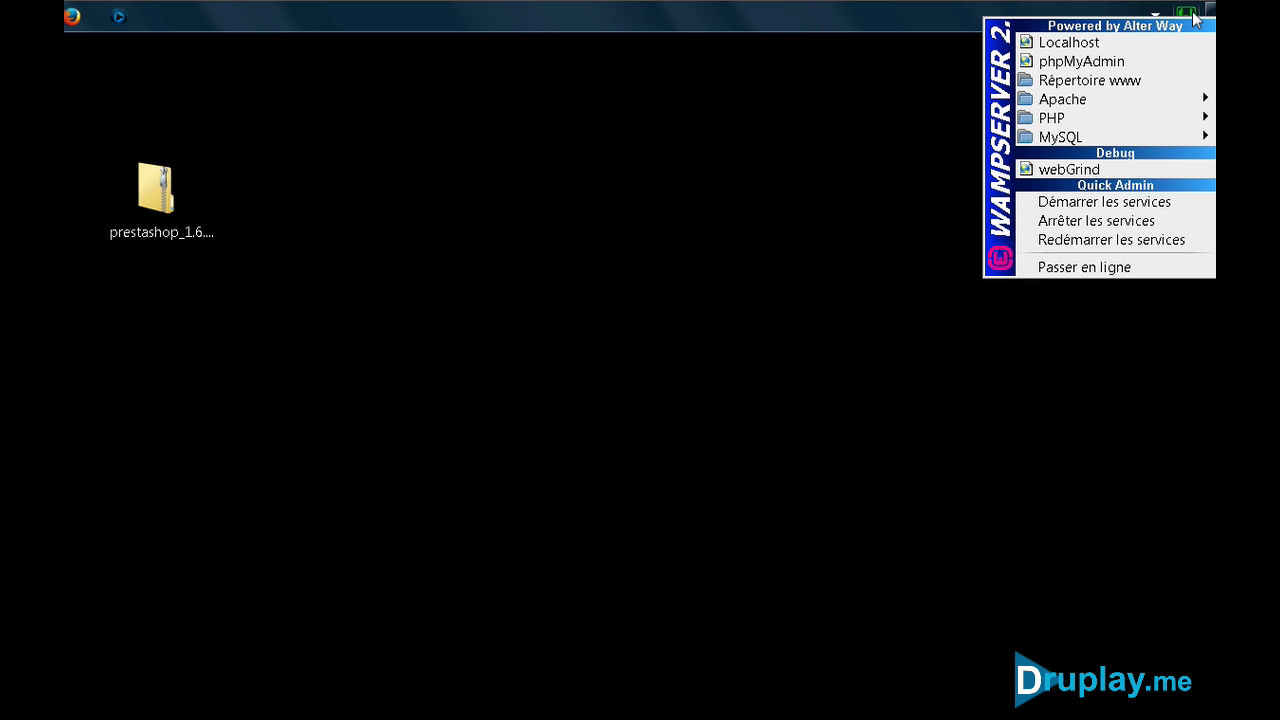
pyautogui.click(1105, 203)
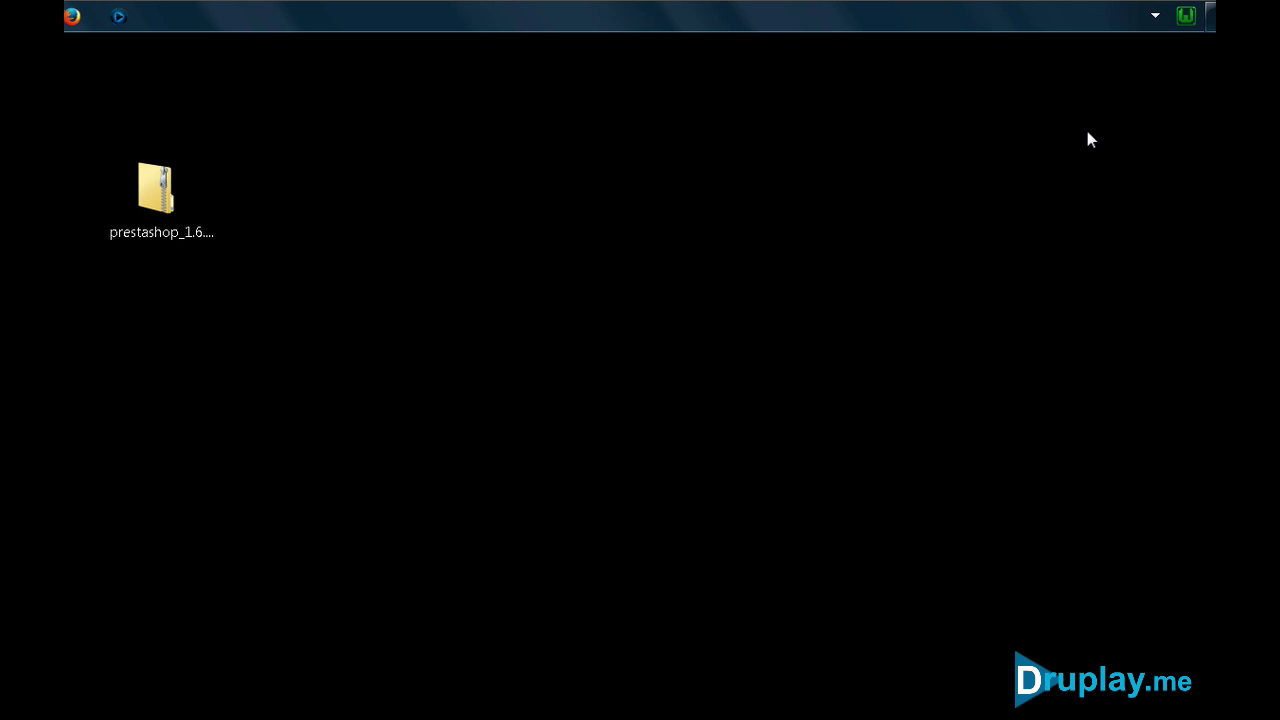
pyautogui.click(1183, 18)
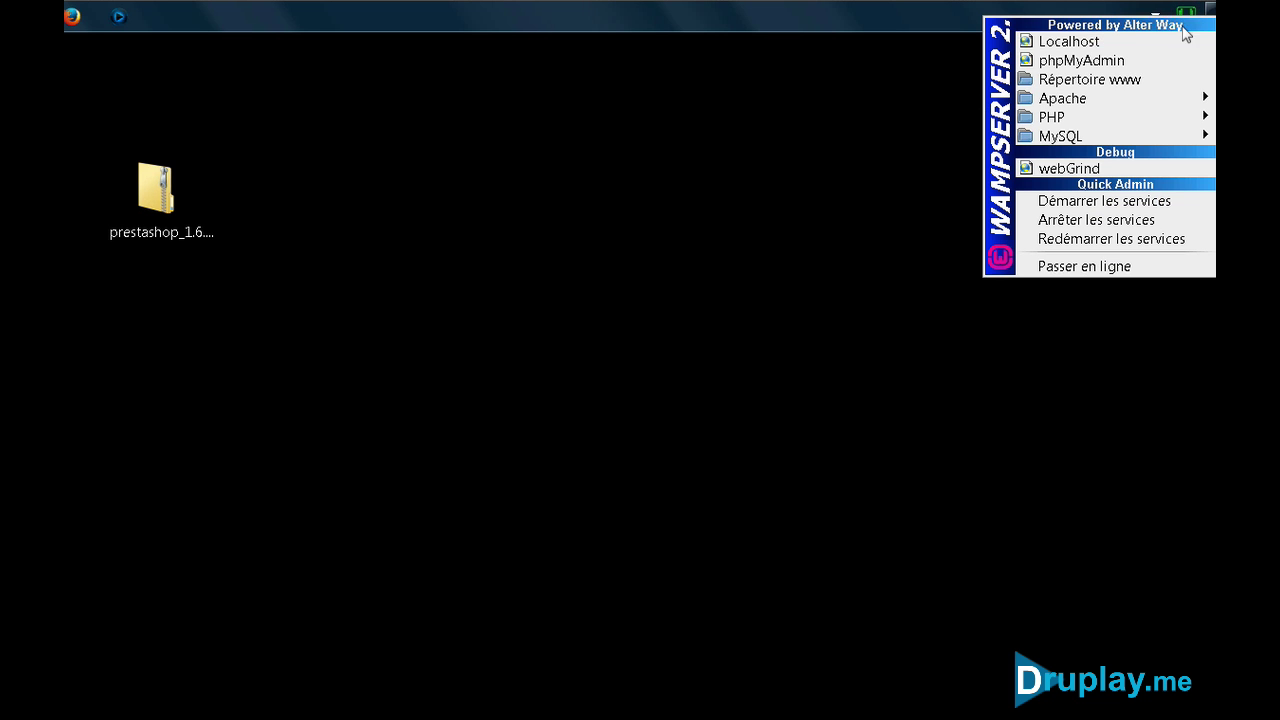
pyautogui.click(1114, 60)
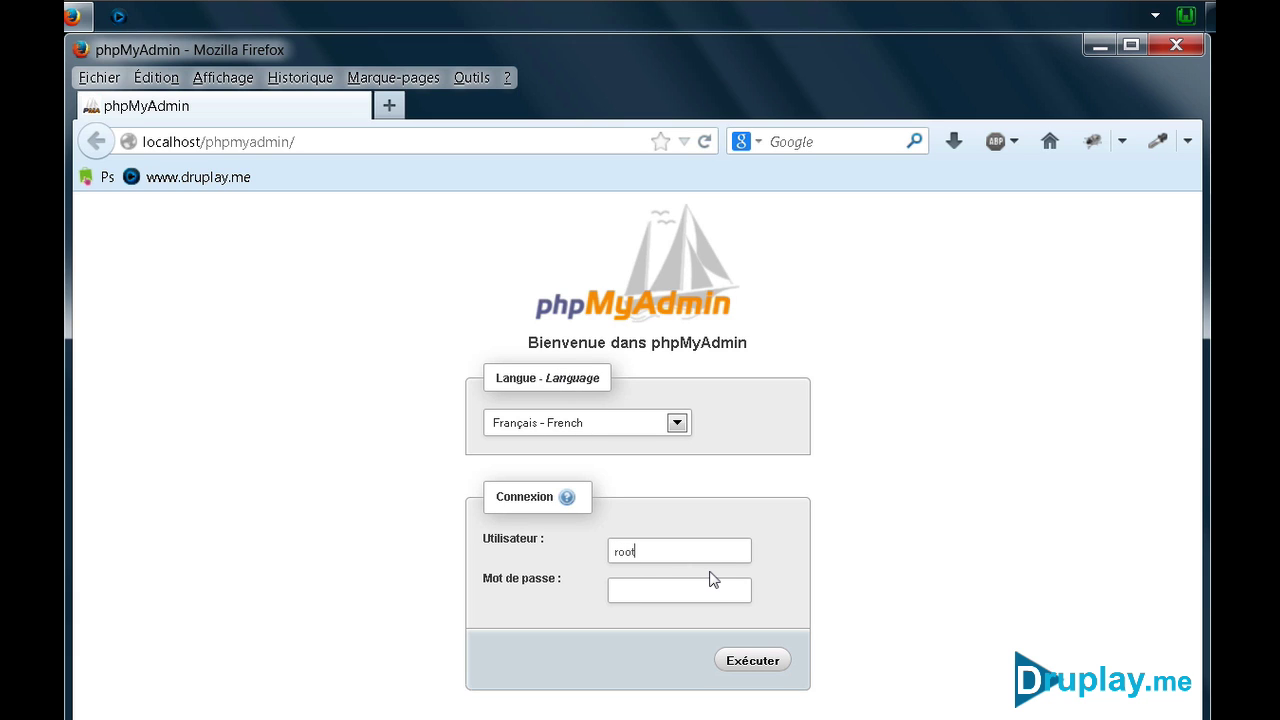
# Log in to phpMyAdmin and create an empty database named presta01
pyautogui.click(750, 666)
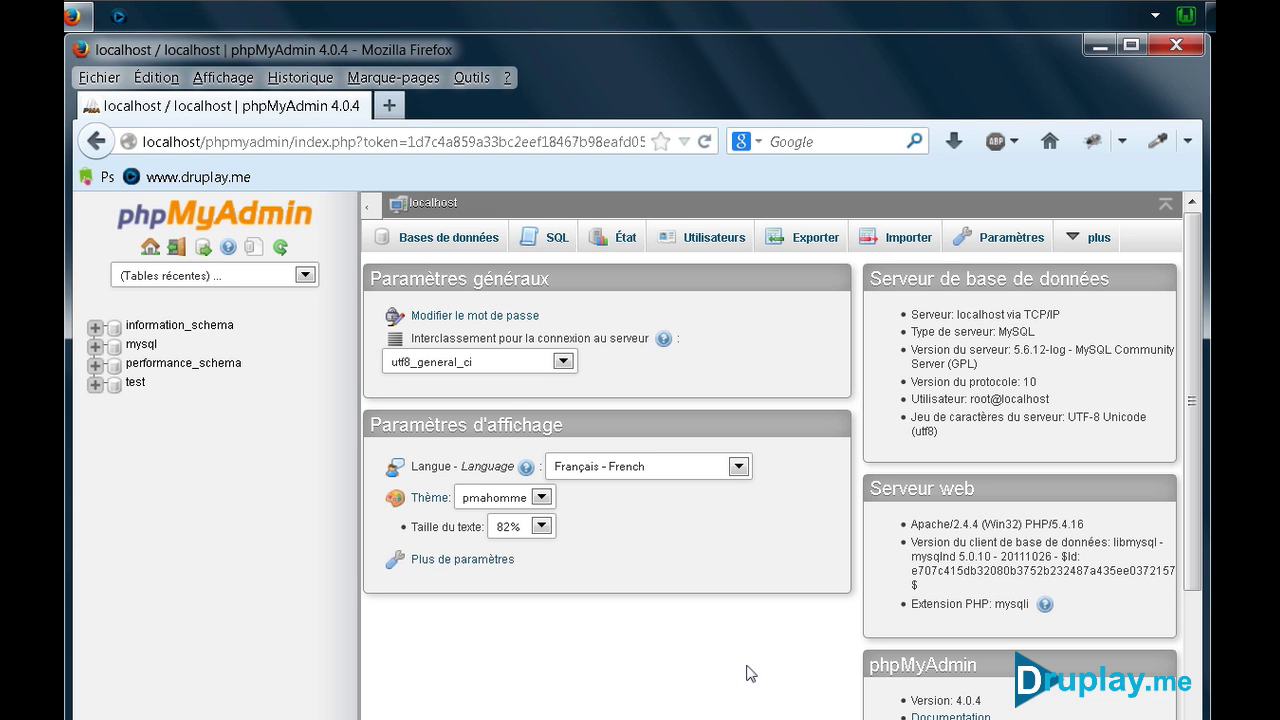
pyautogui.click(446, 241)
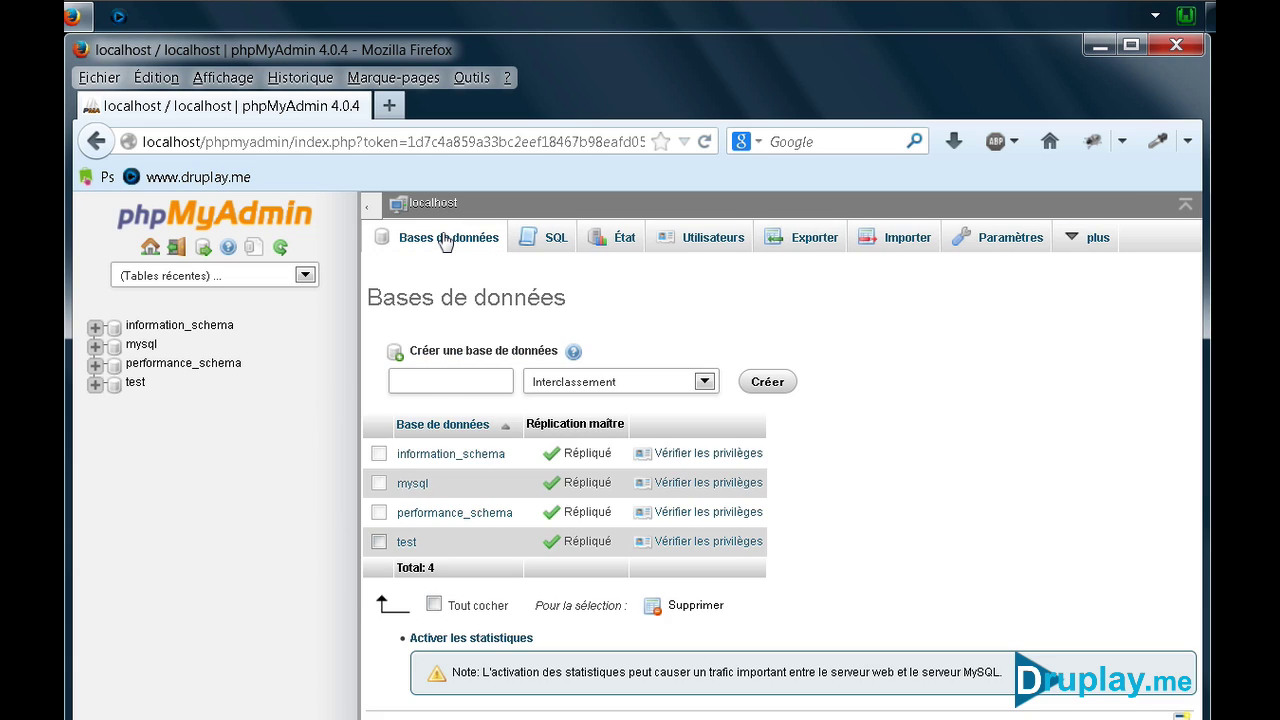
pyautogui.click(431, 384)
pyautogui.press('BackSpace')
pyautogui.write('presta01')
pyautogui.click(775, 386)
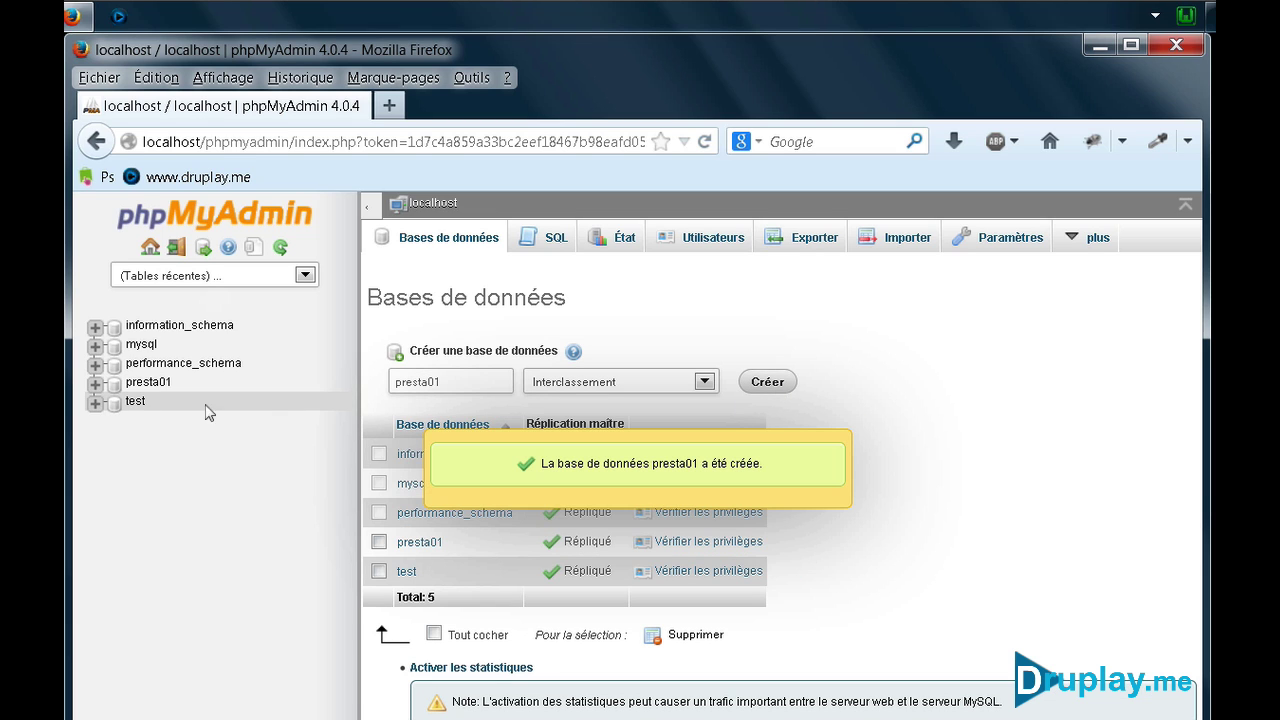
pyautogui.click(555, 466)
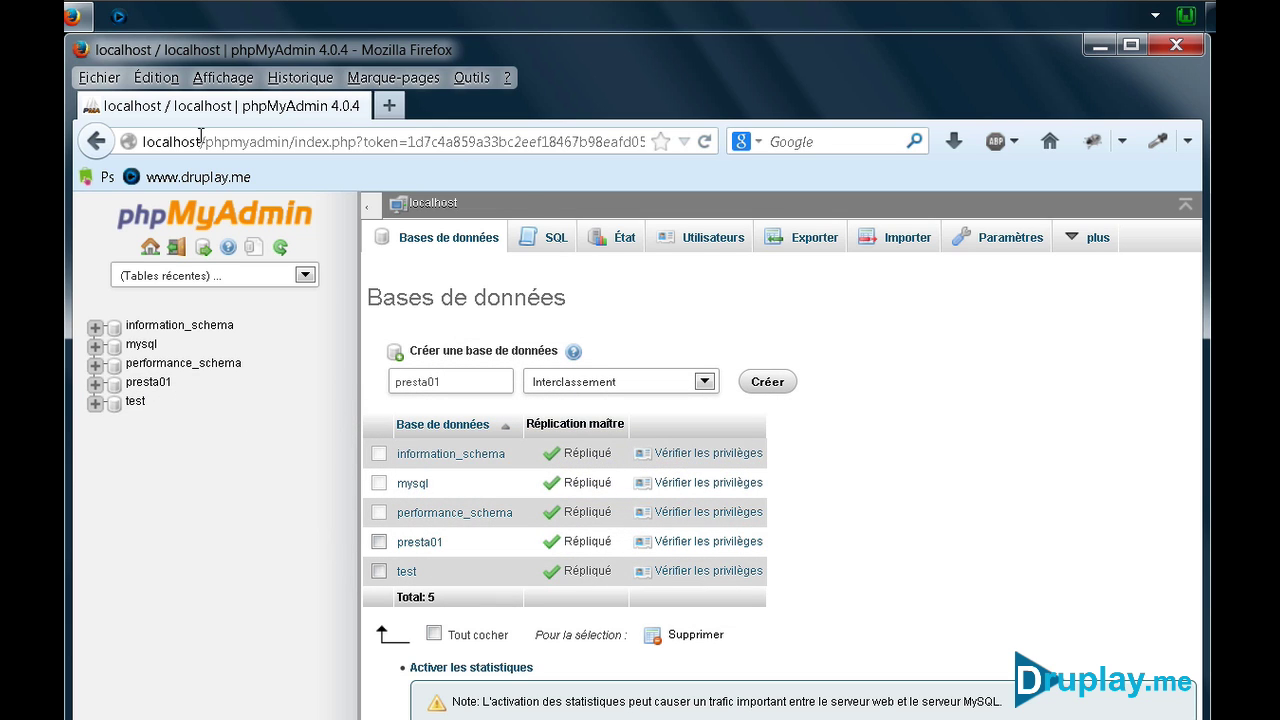
# Load 127.0.0.1/prestashop in Firefox to launch the PrestaShop 1.6.0.5 installer
pyautogui.click(279, 141)
pyautogui.write('12')
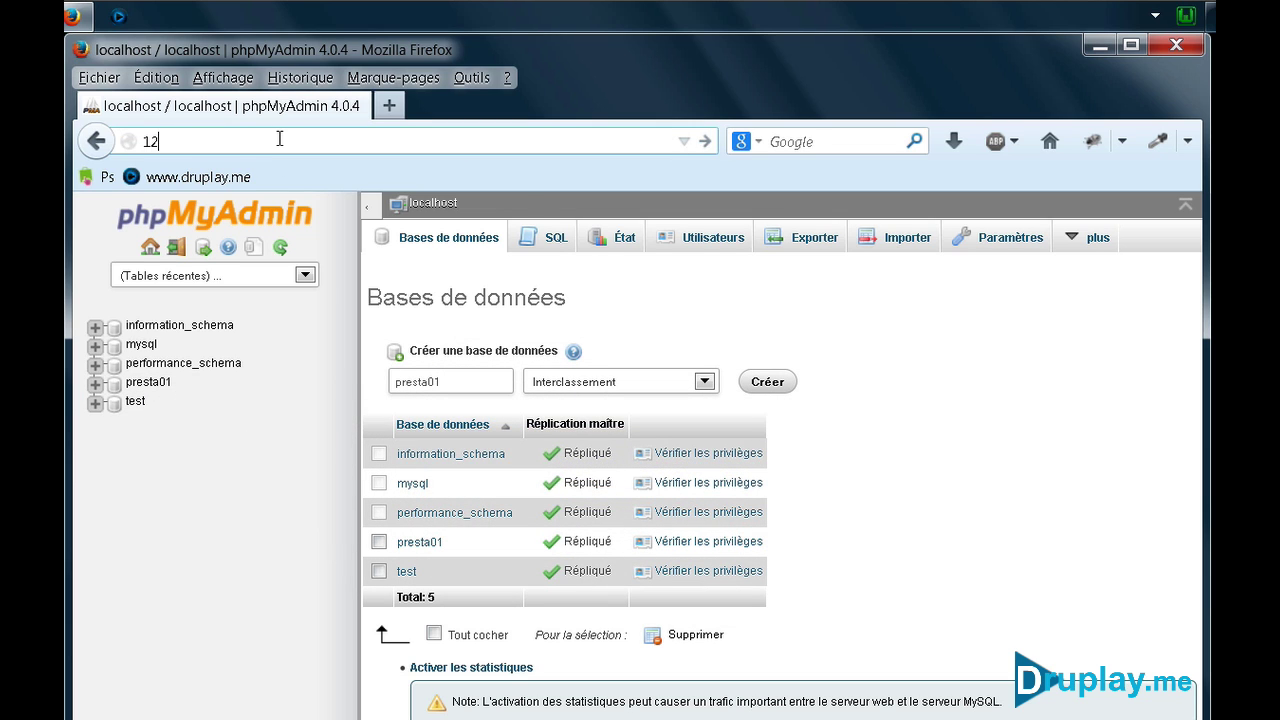
pyautogui.write('7.0.0.1/')
pyautogui.write('prestashop')
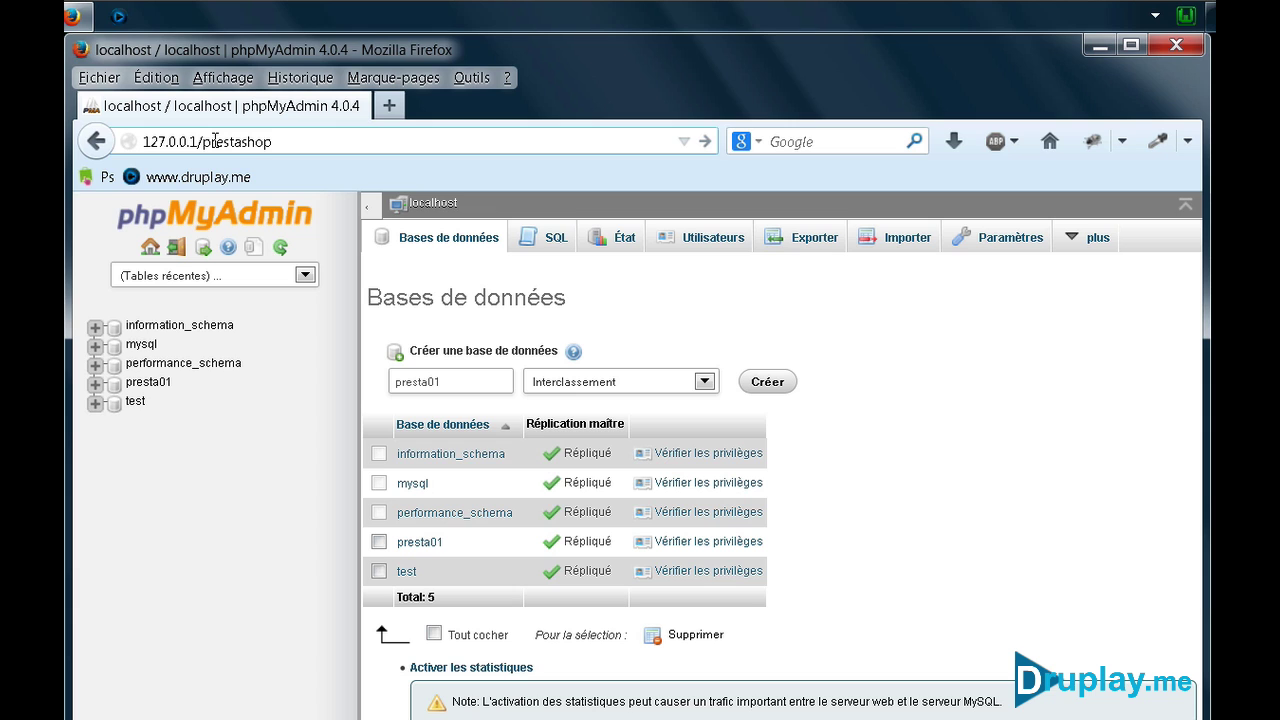
pyautogui.press('Return')
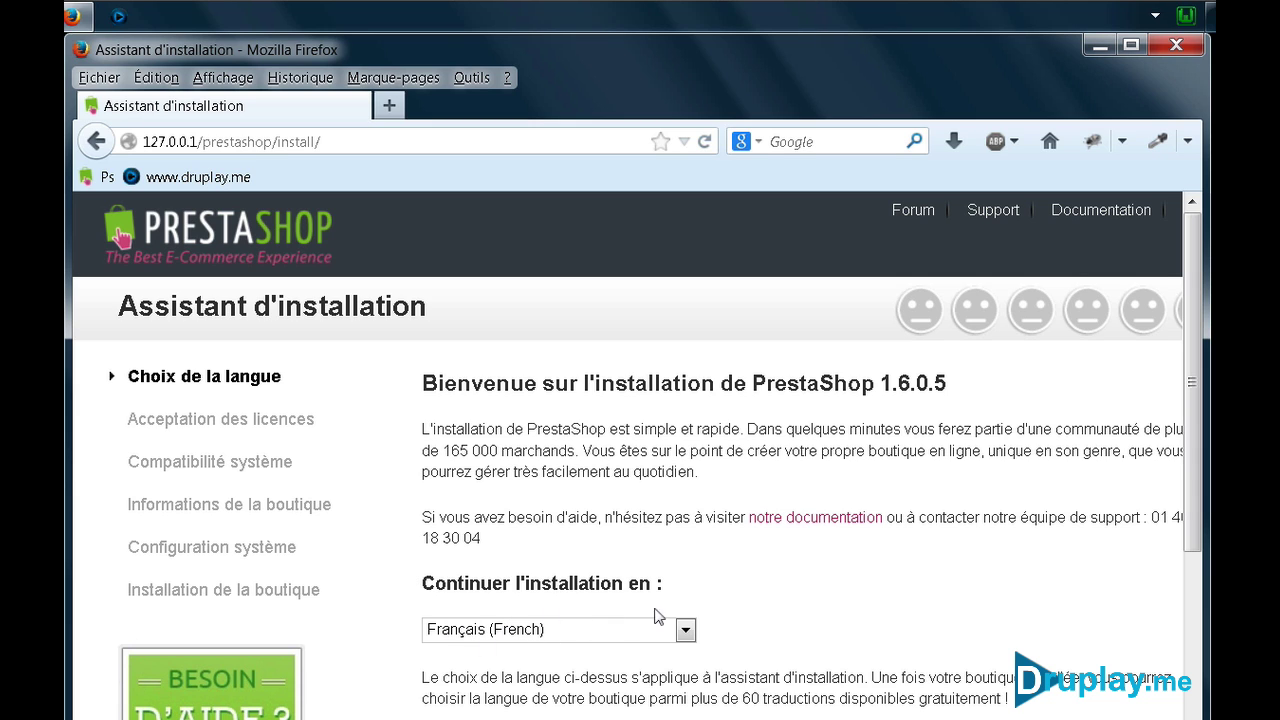
# Zoom the installer page out and continue with Français as the installation language
pyautogui.hscroll(2, 628, 460)
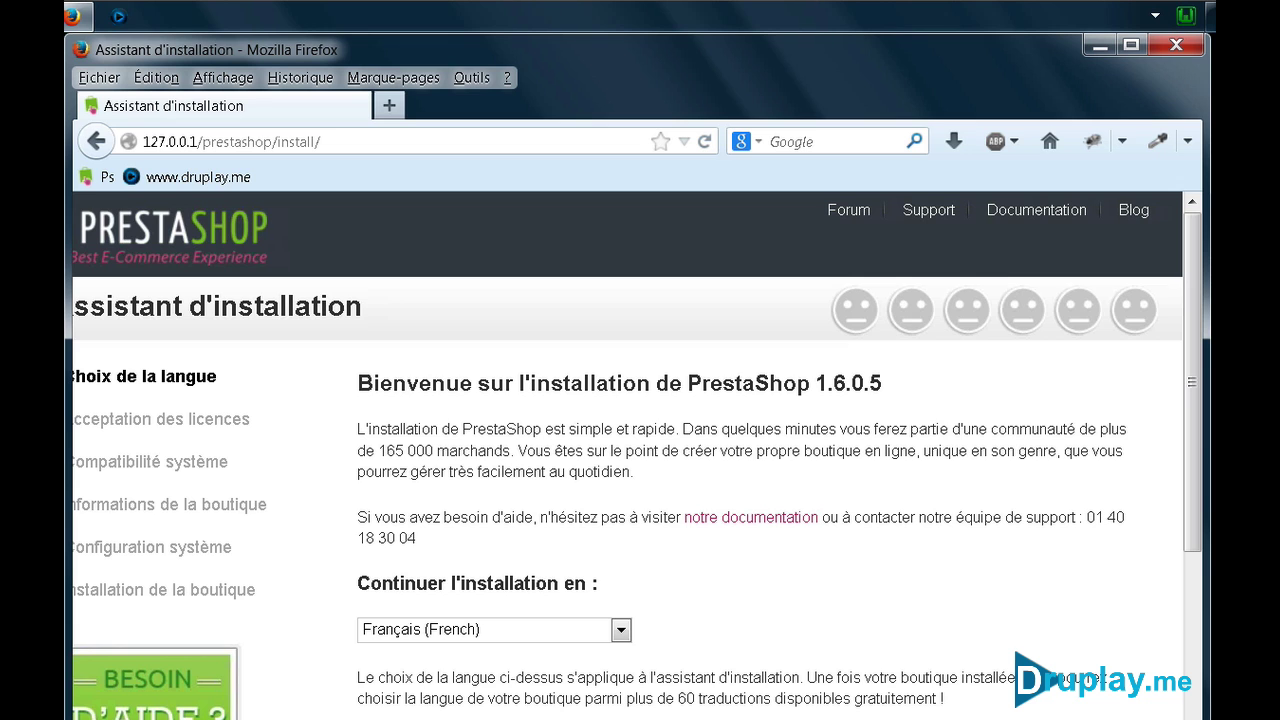
pyautogui.click(223, 77)
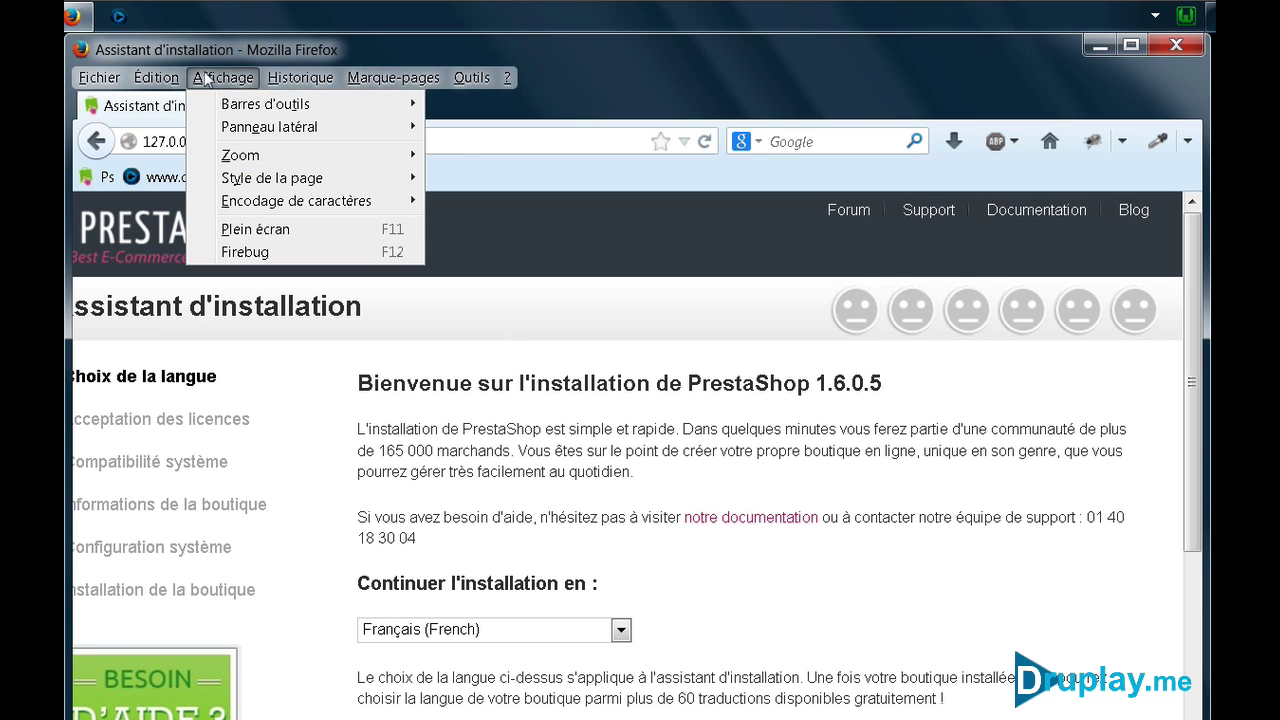
pyautogui.moveTo(248, 163)
pyautogui.click(495, 180)
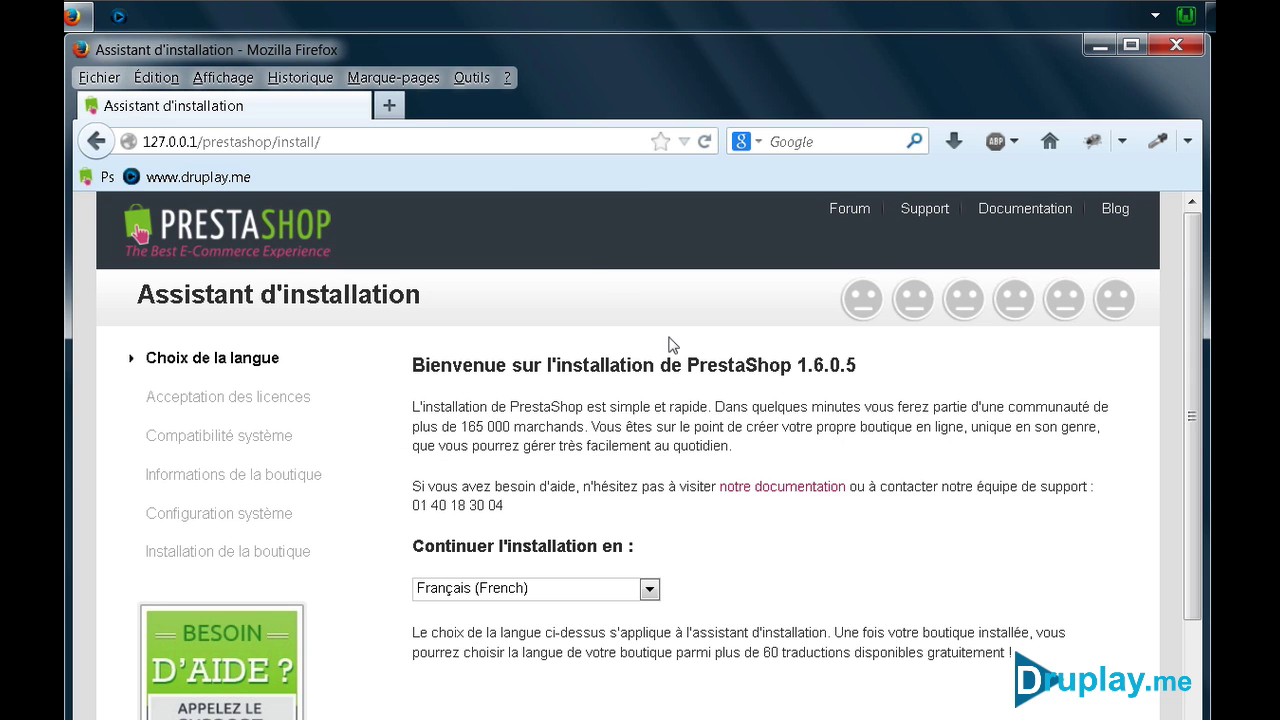
pyautogui.scroll(-1, 695, 355)
pyautogui.scroll(-2, 695, 352)
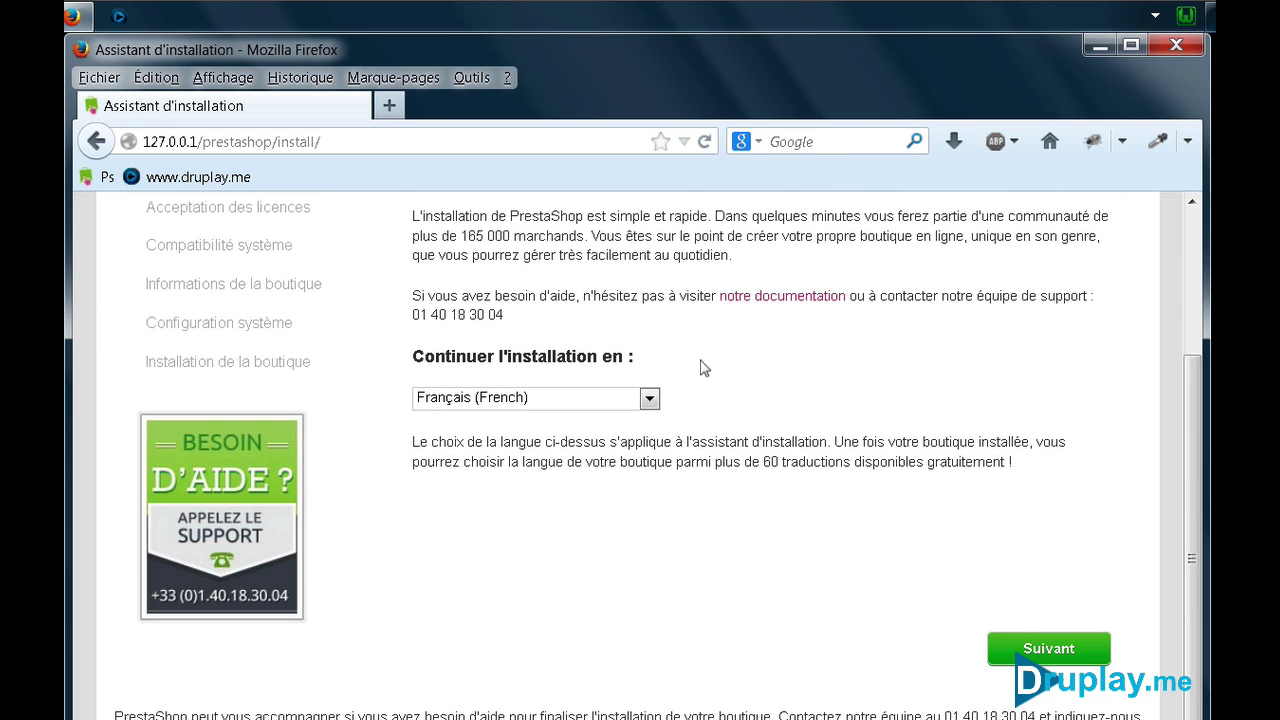
pyautogui.click(1064, 650)
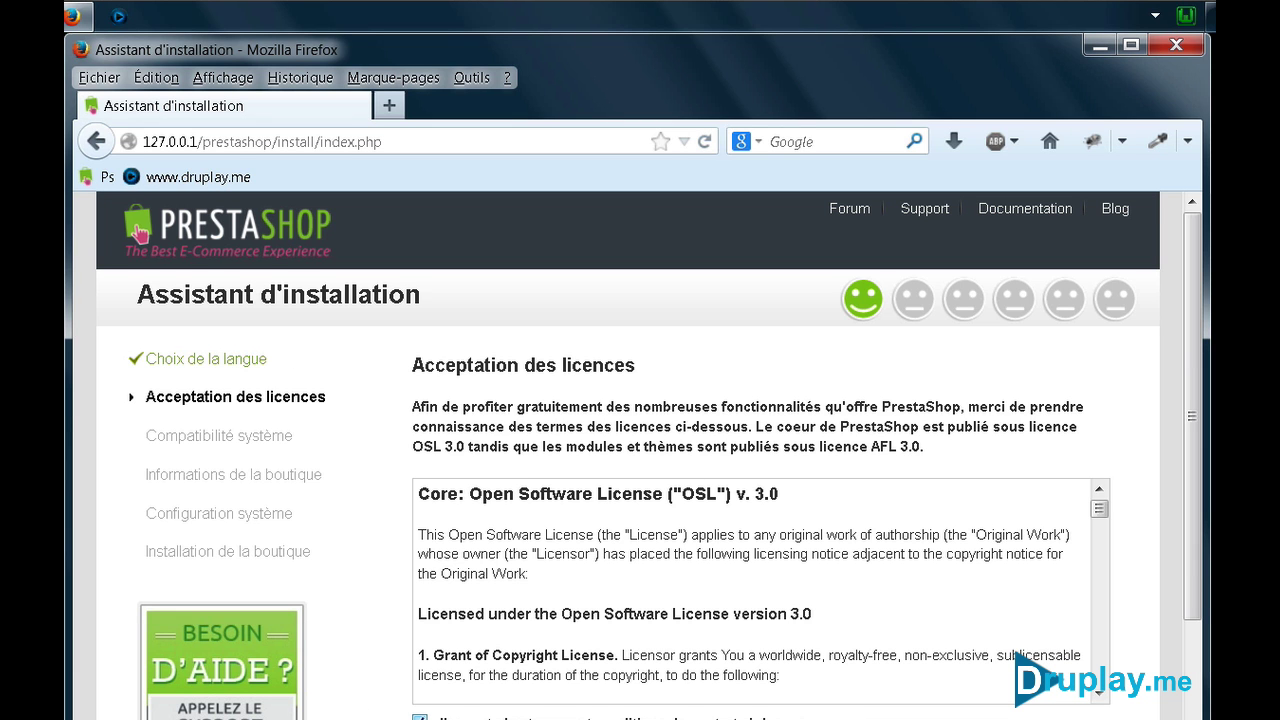
# Accept the licence terms and continue to the shop information step
pyautogui.click(686, 715)
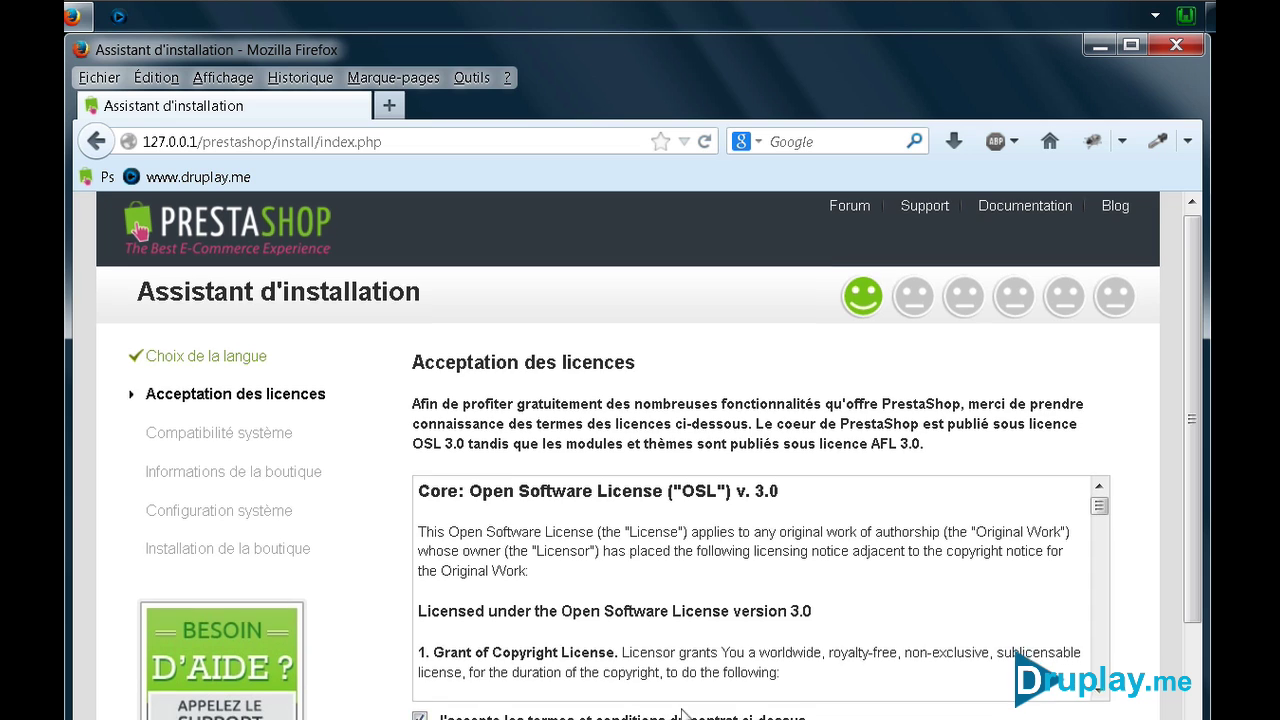
pyautogui.scroll(-2, 686, 600)
pyautogui.click(1050, 650)
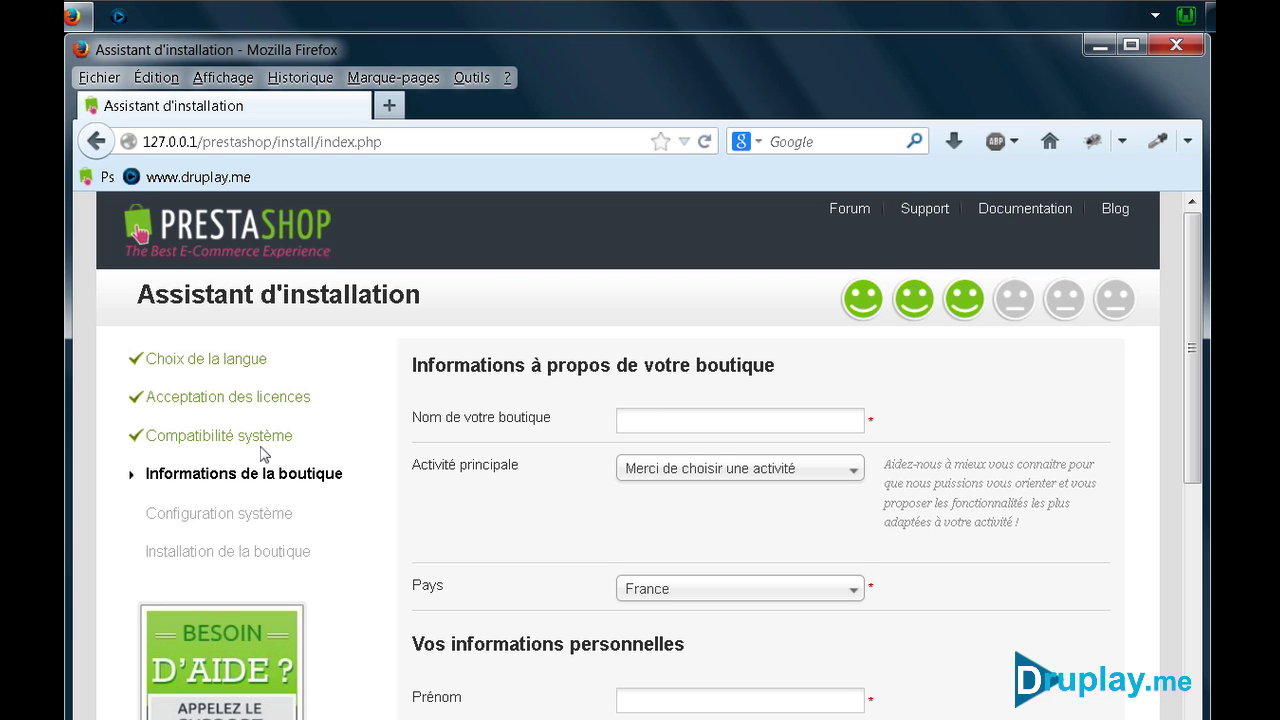
# Name the shop 'Marcheur Nordique' with Sports et loisirs as its main activity
pyautogui.click(638, 421)
pyautogui.write('Marcheur Nordique')
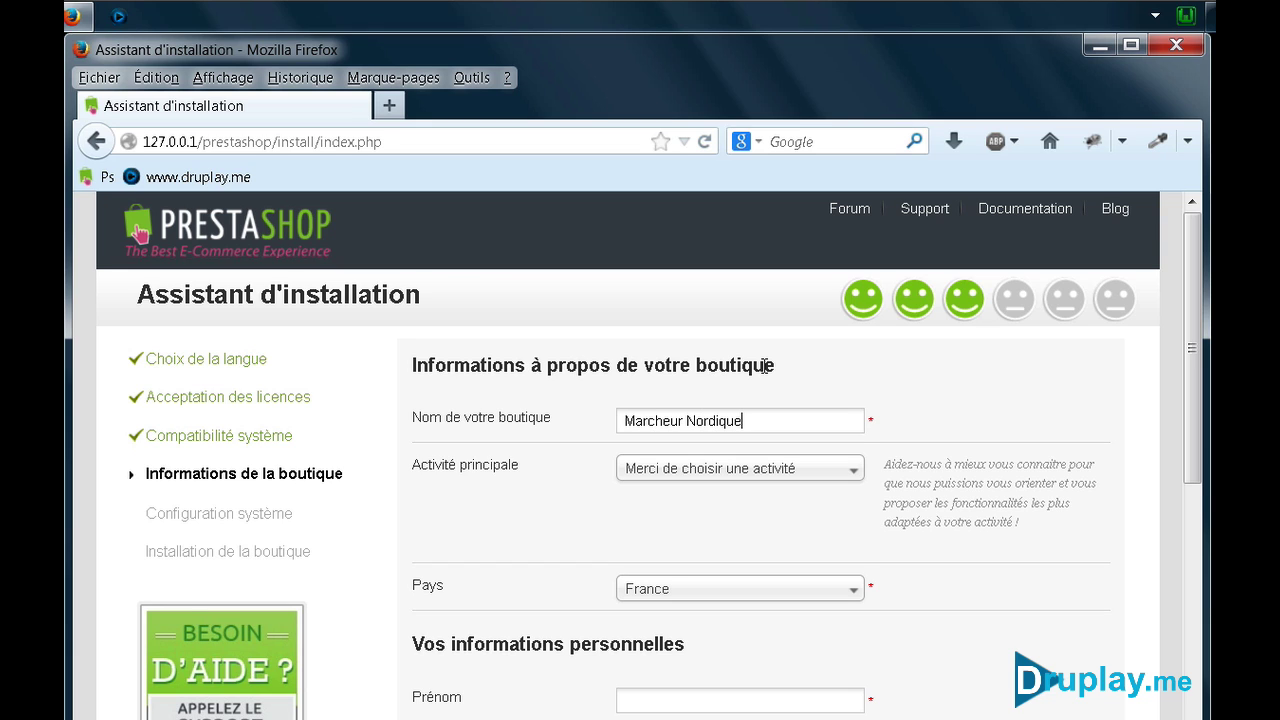
pyautogui.click(757, 470)
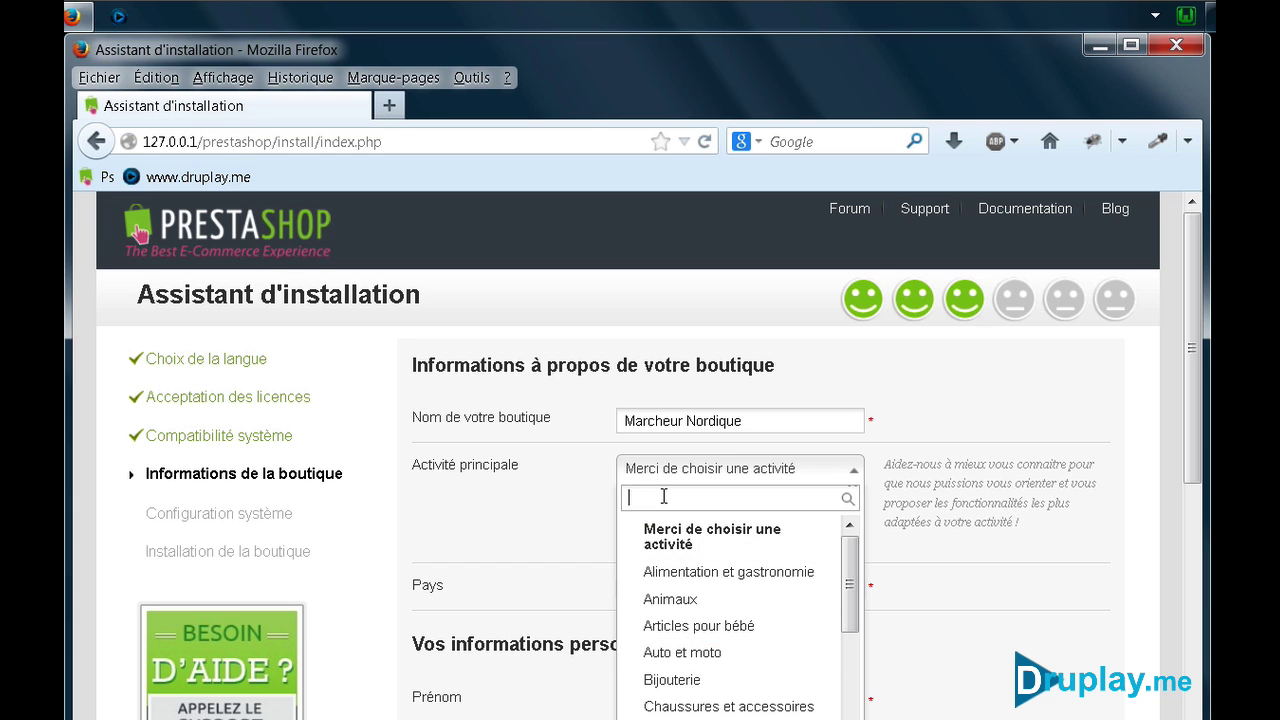
pyautogui.write('sport')
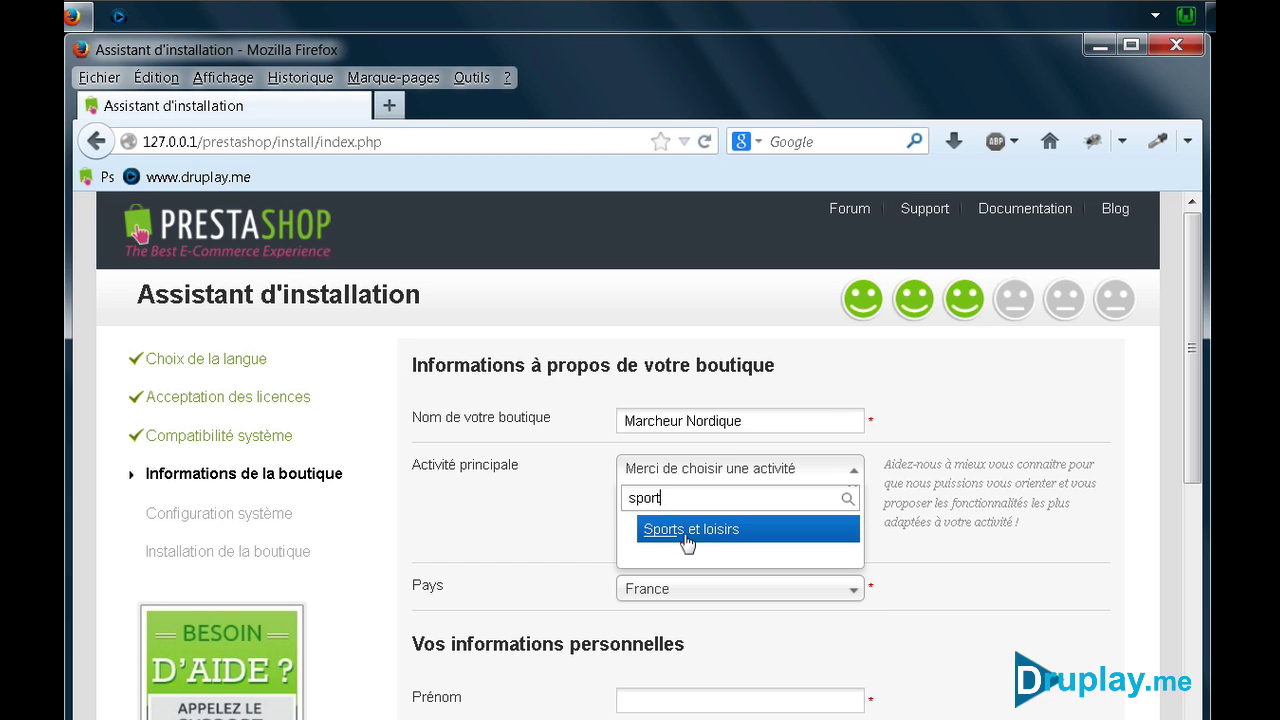
pyautogui.click(692, 530)
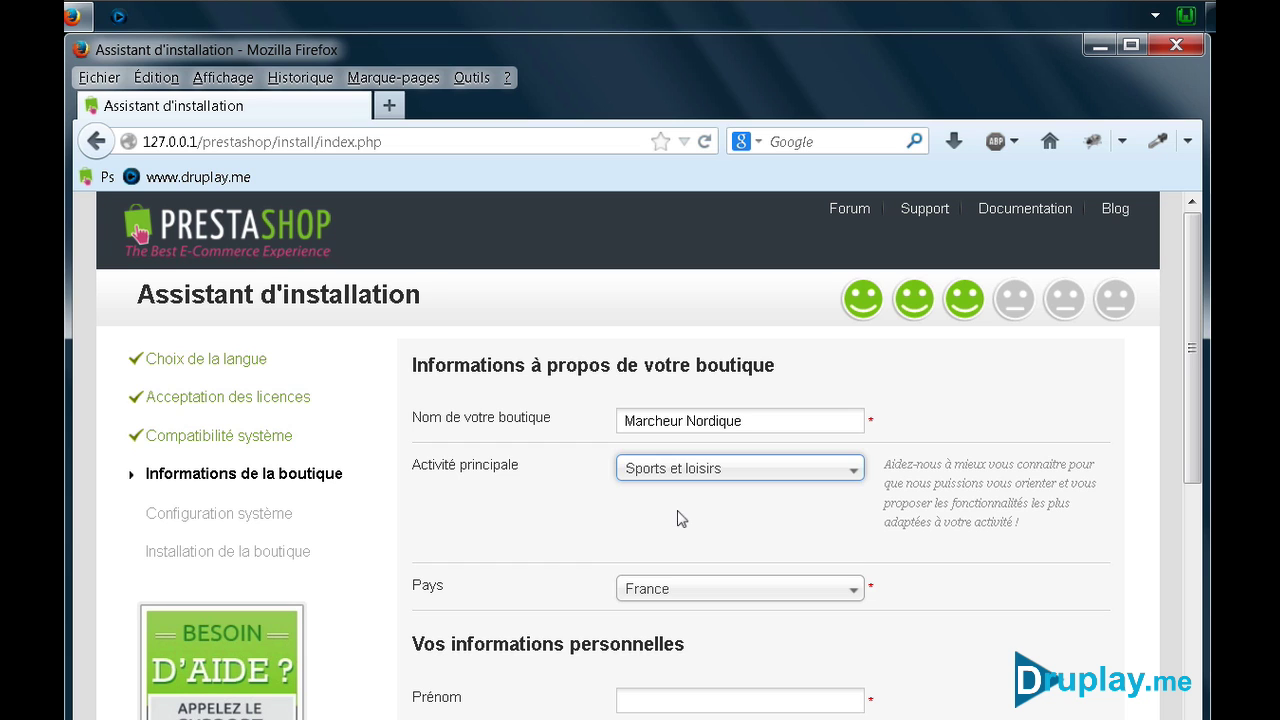
pyautogui.click(716, 470)
pyautogui.scroll(-3, 728, 680)
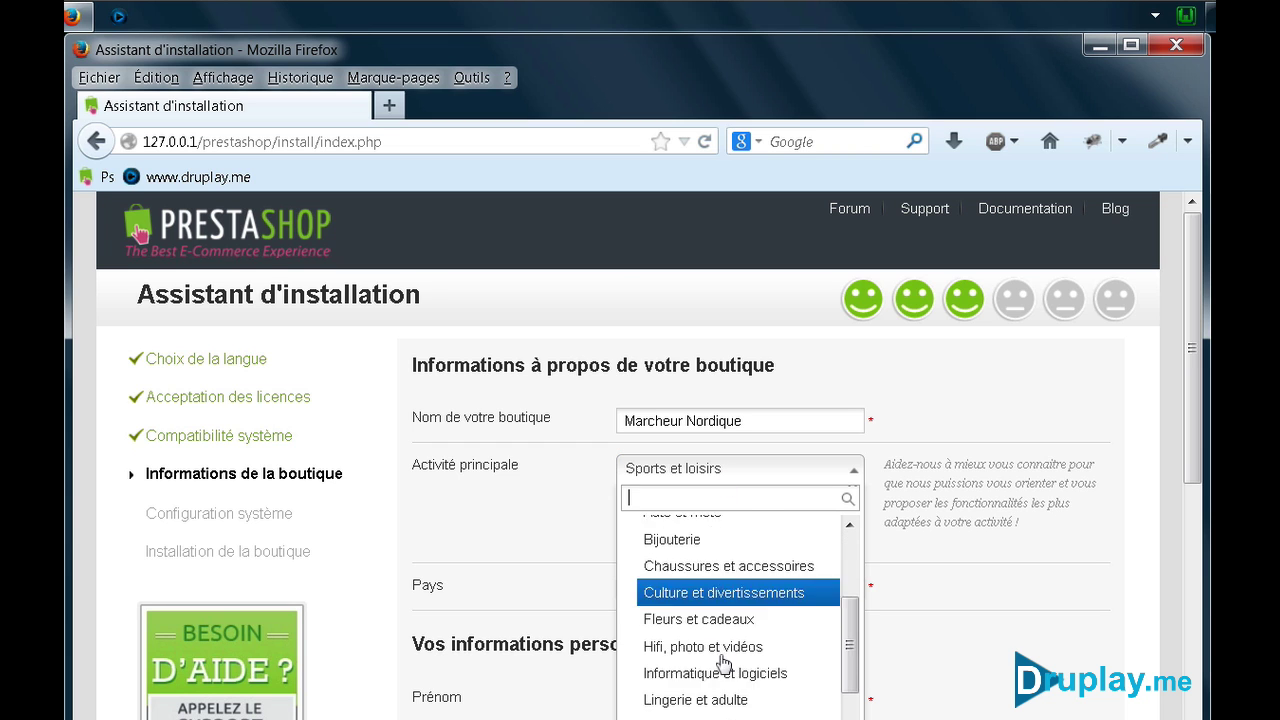
pyautogui.scroll(-1, 725, 640)
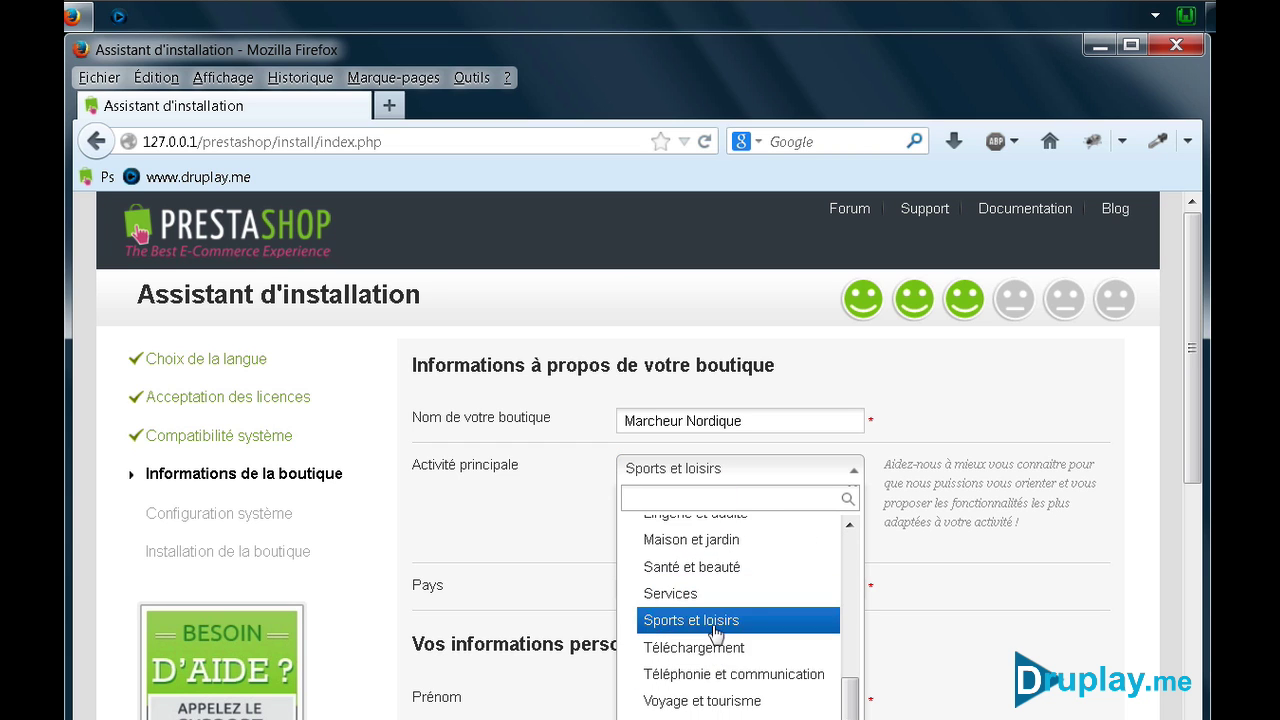
pyautogui.click(722, 617)
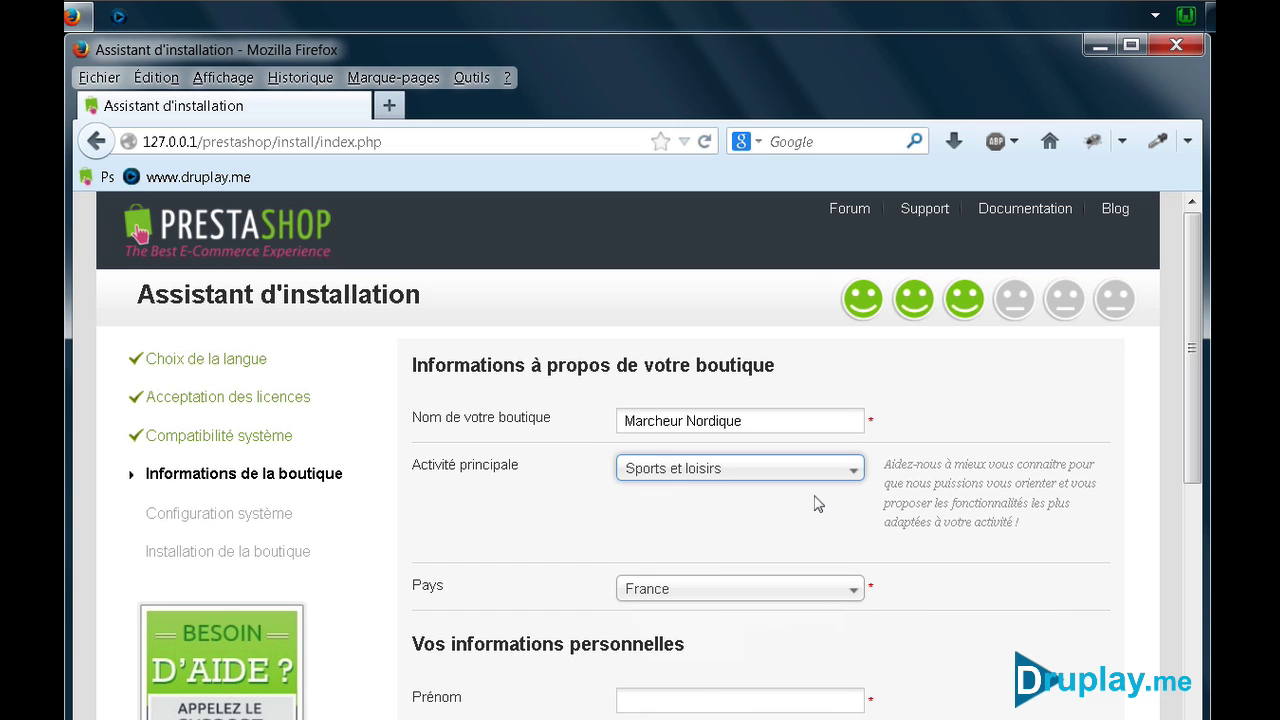
pyautogui.scroll(-5, 737, 524)
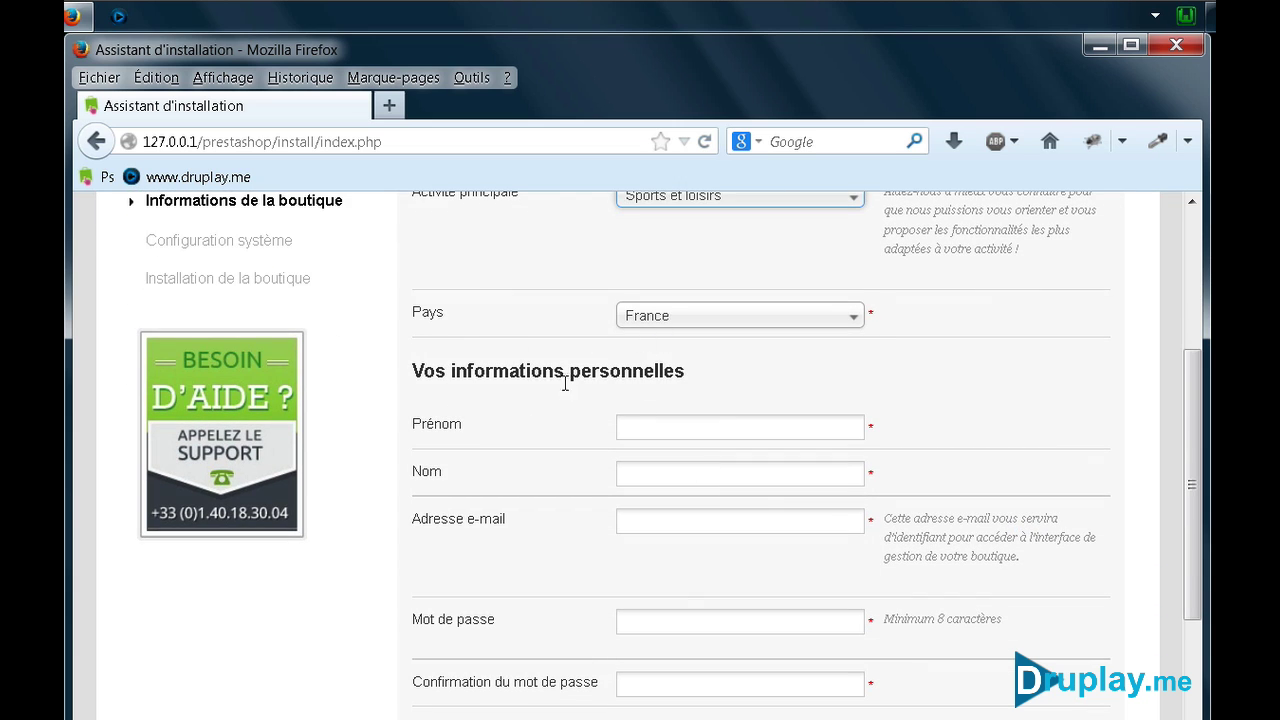
# Fill in the owner's name, e-mail and password, untick the newsletter, and submit
pyautogui.click(631, 424)
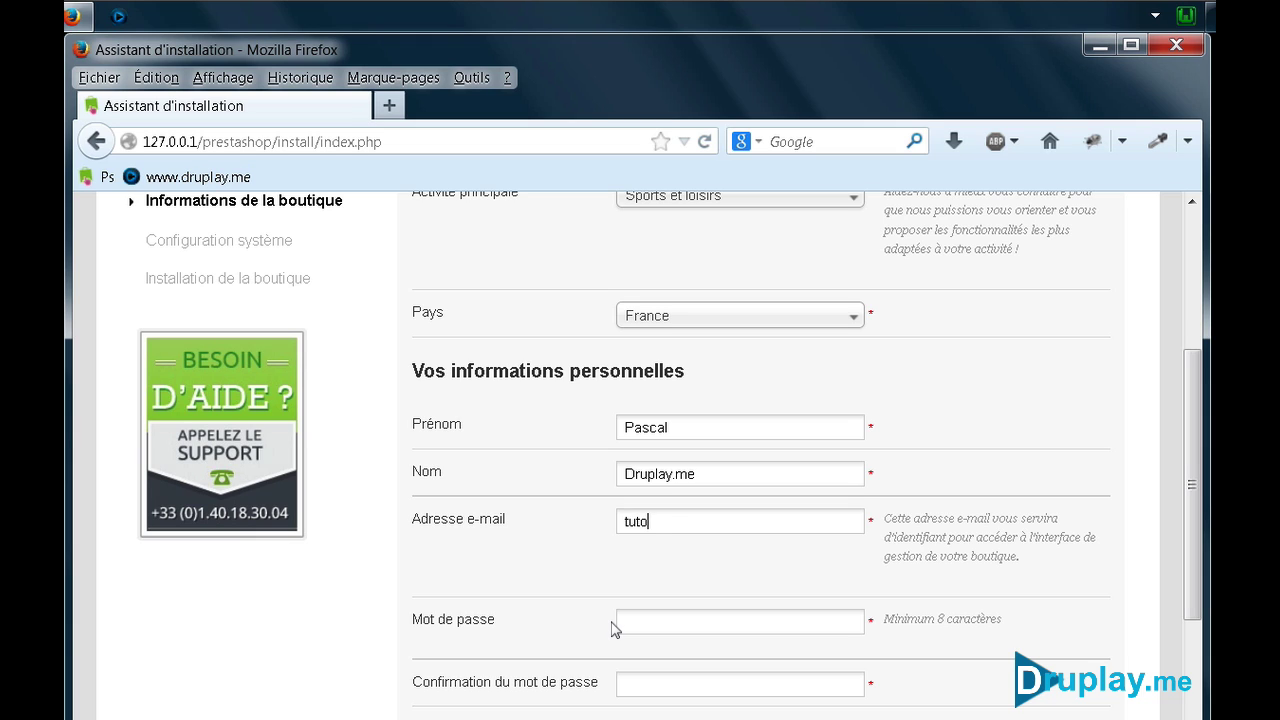
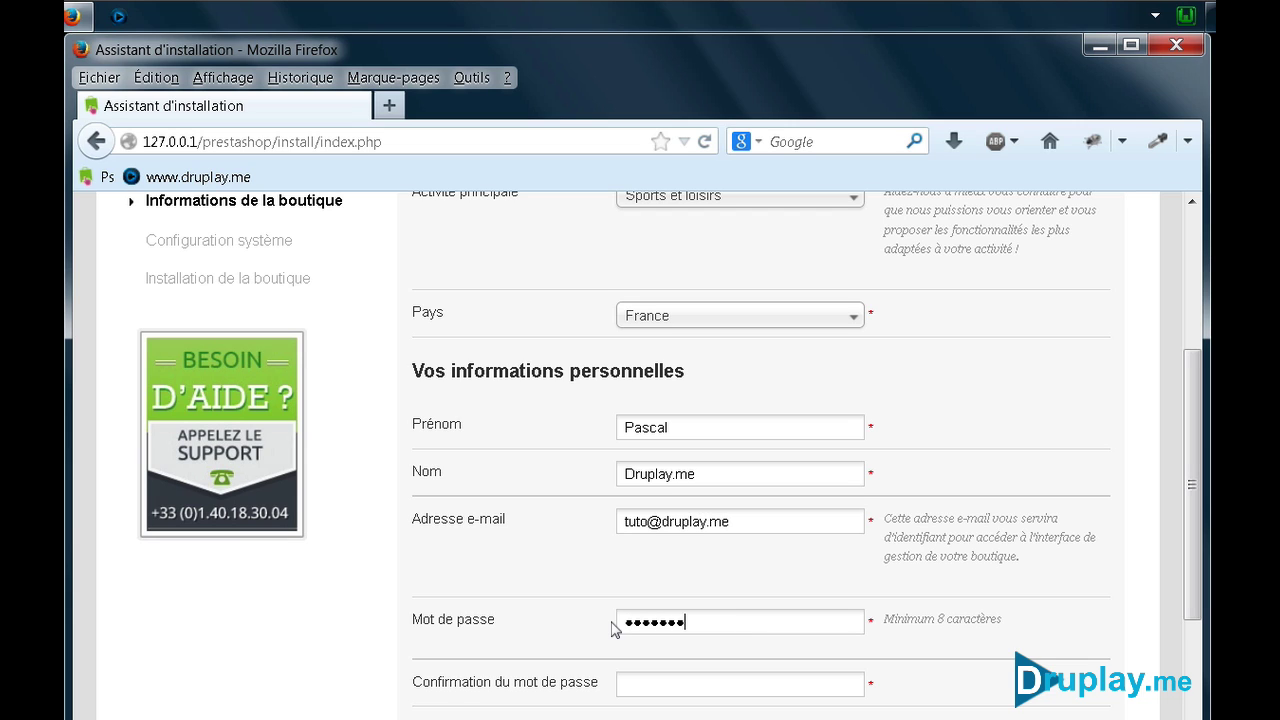
pyautogui.scroll(-5, 570, 630)
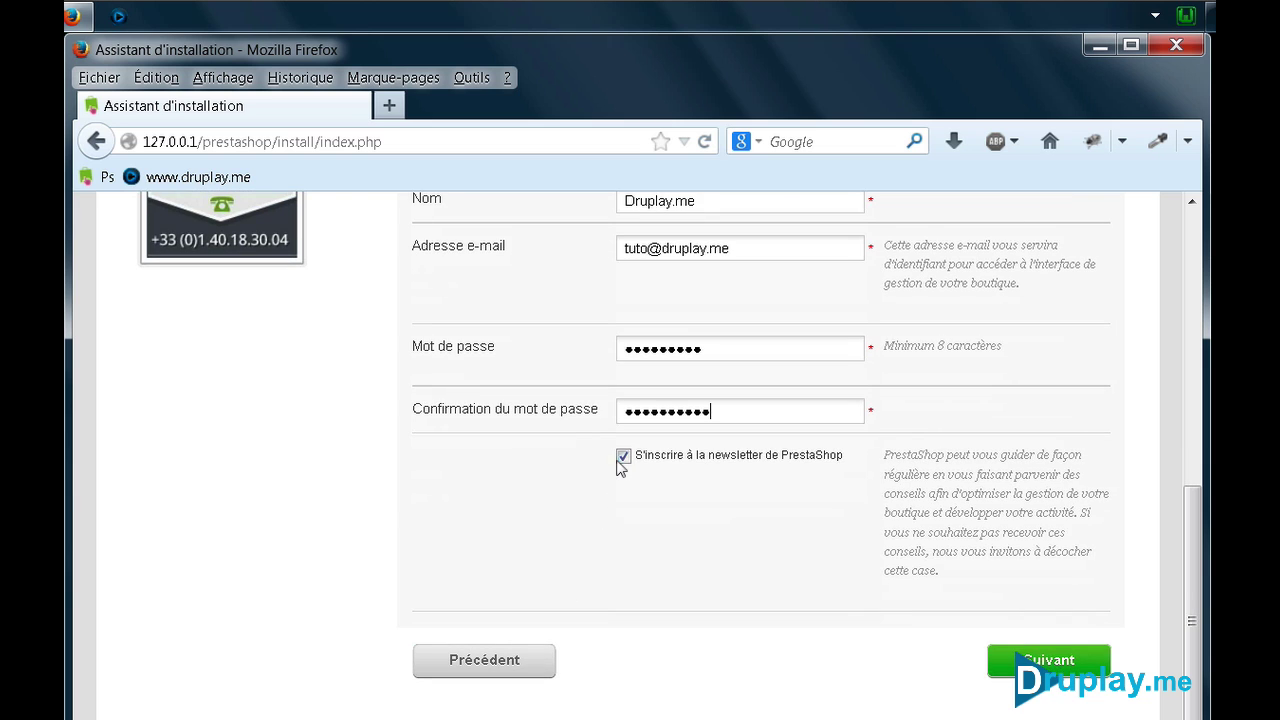
pyautogui.click(622, 457)
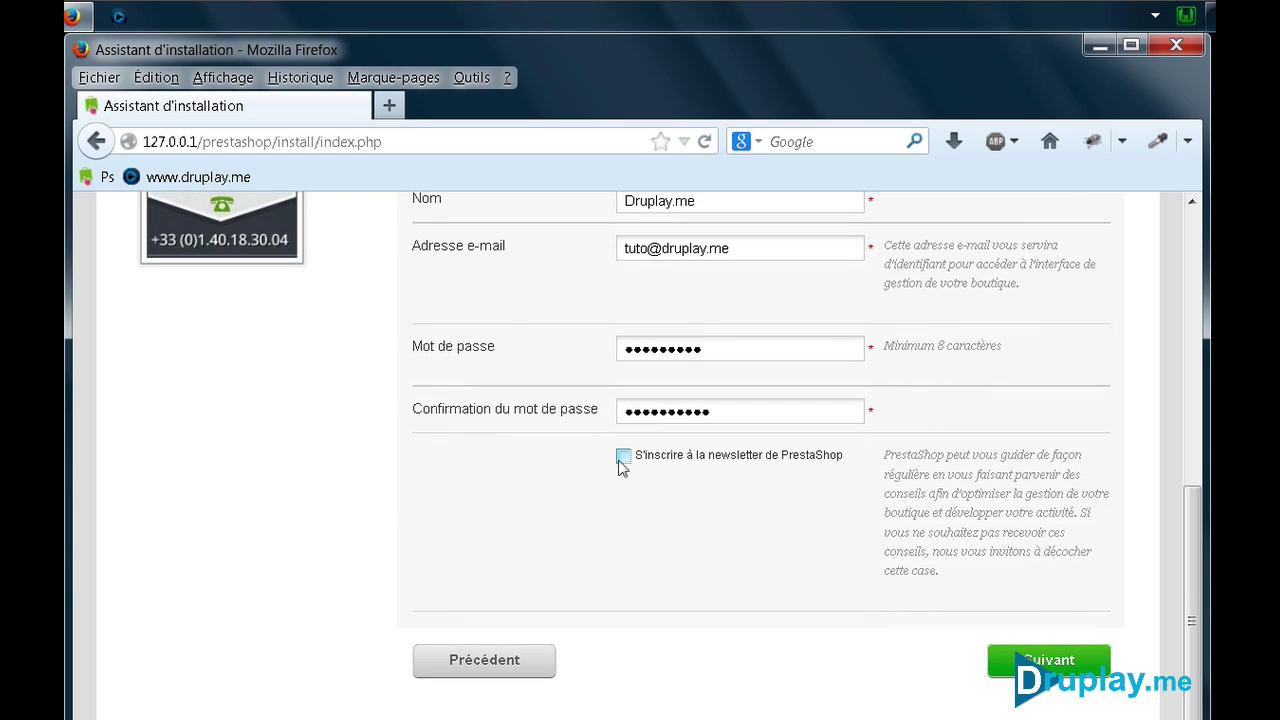
pyautogui.click(1048, 662)
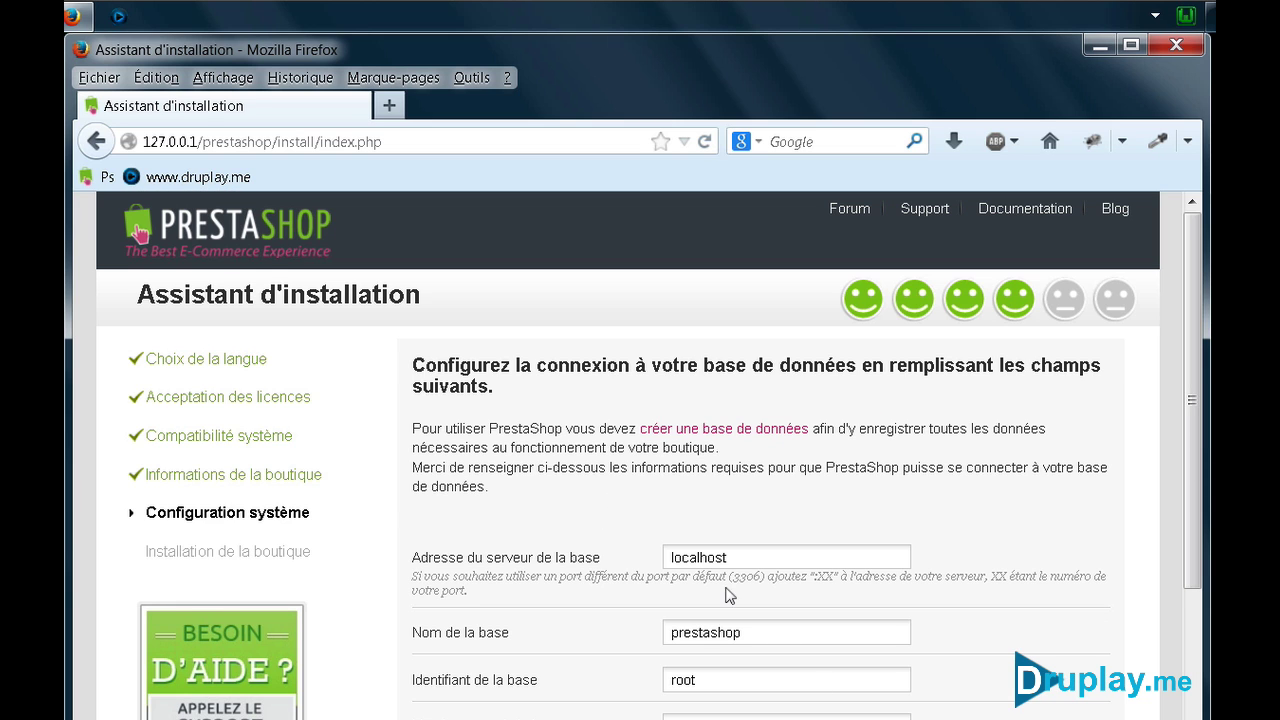
# Set the database name to presta01, test the connection, and run the installation
pyautogui.scroll(-3, 657, 570)
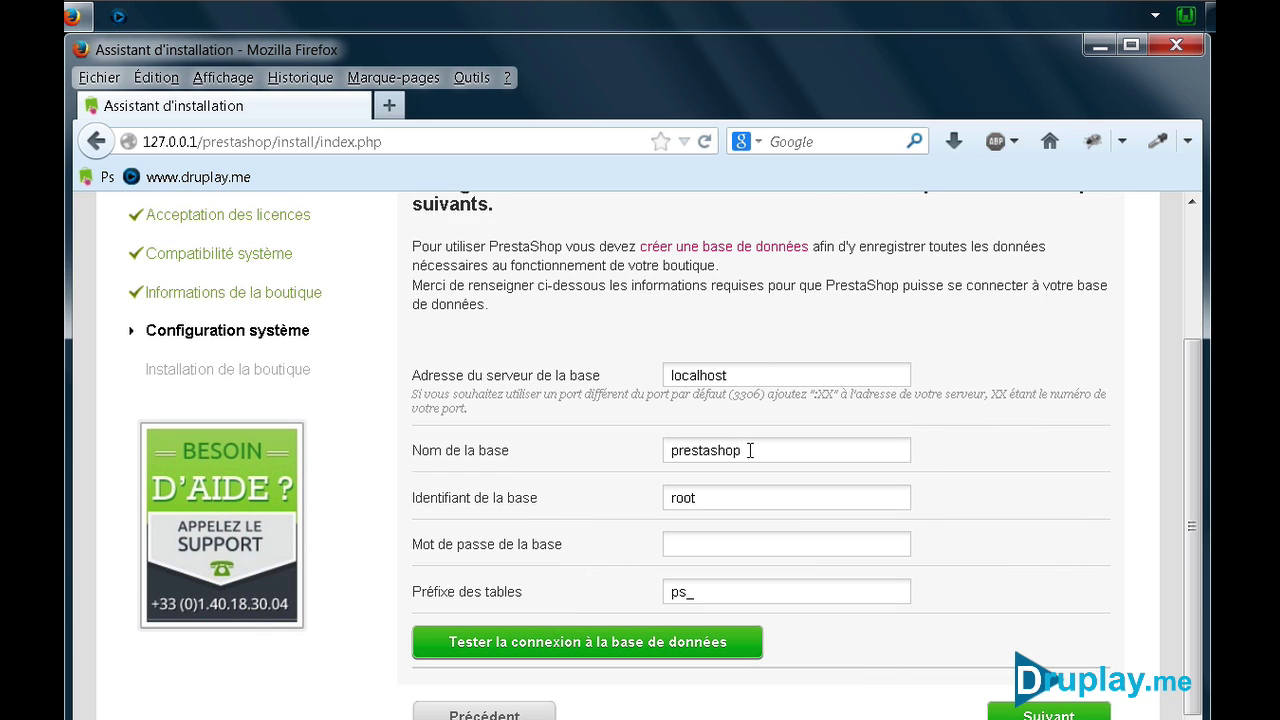
pyautogui.moveTo(750, 450); pyautogui.dragTo(627, 448)
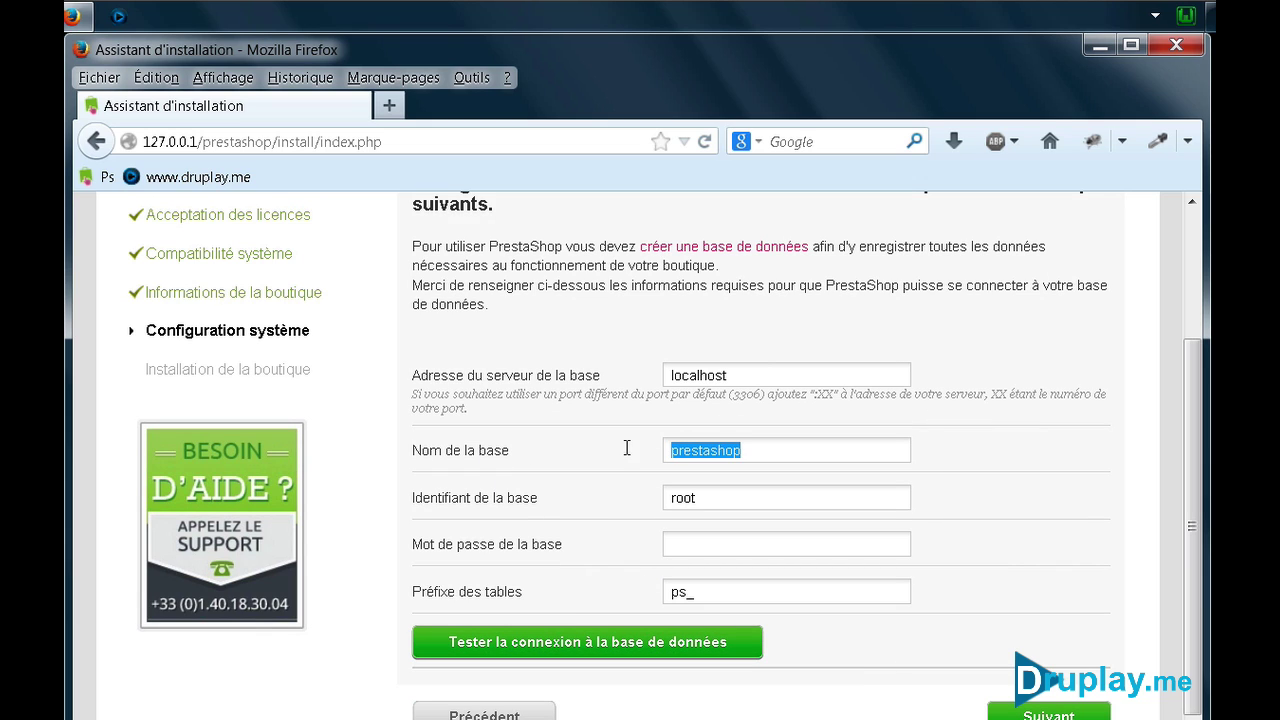
pyautogui.write('pre')
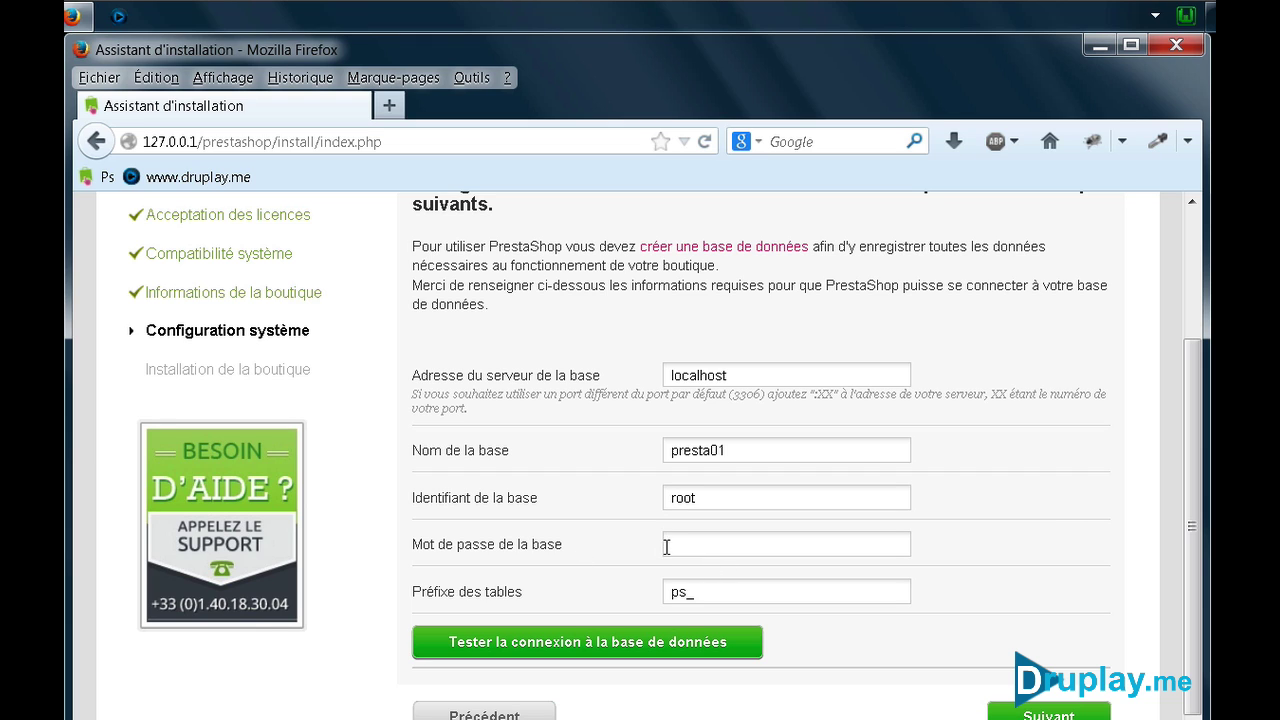
pyautogui.click(568, 650)
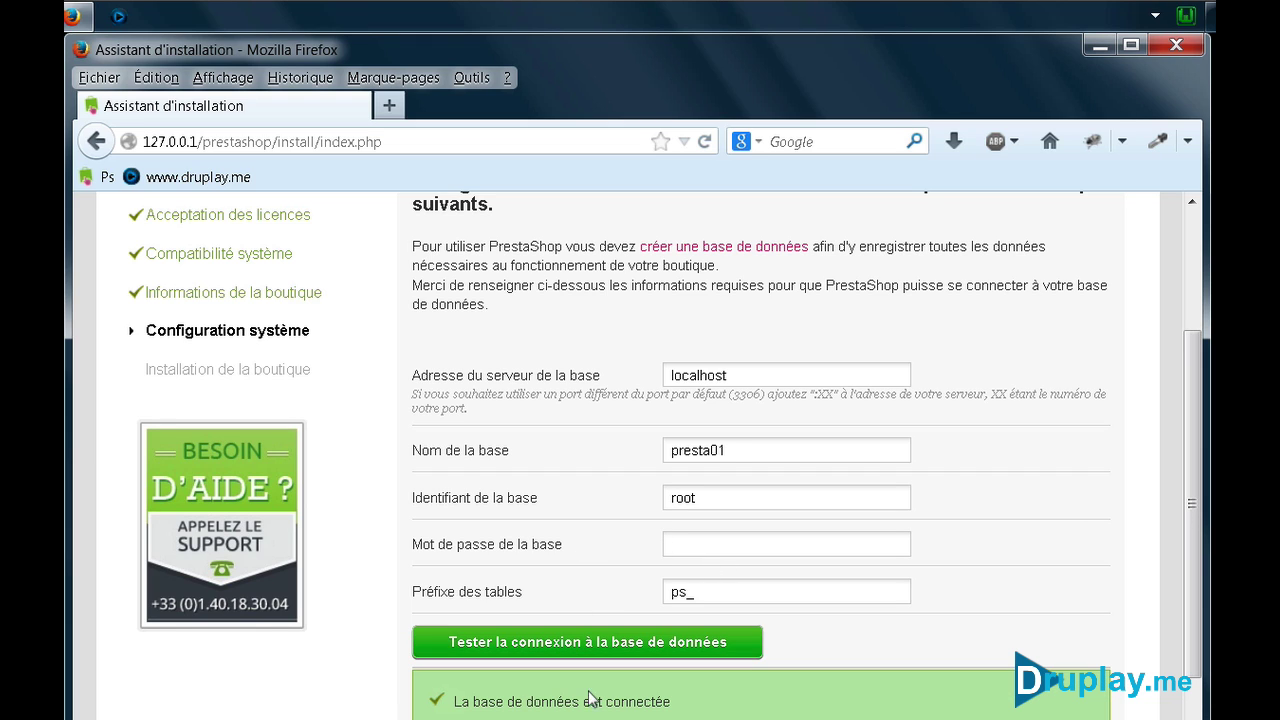
pyautogui.scroll(-3, 560, 580)
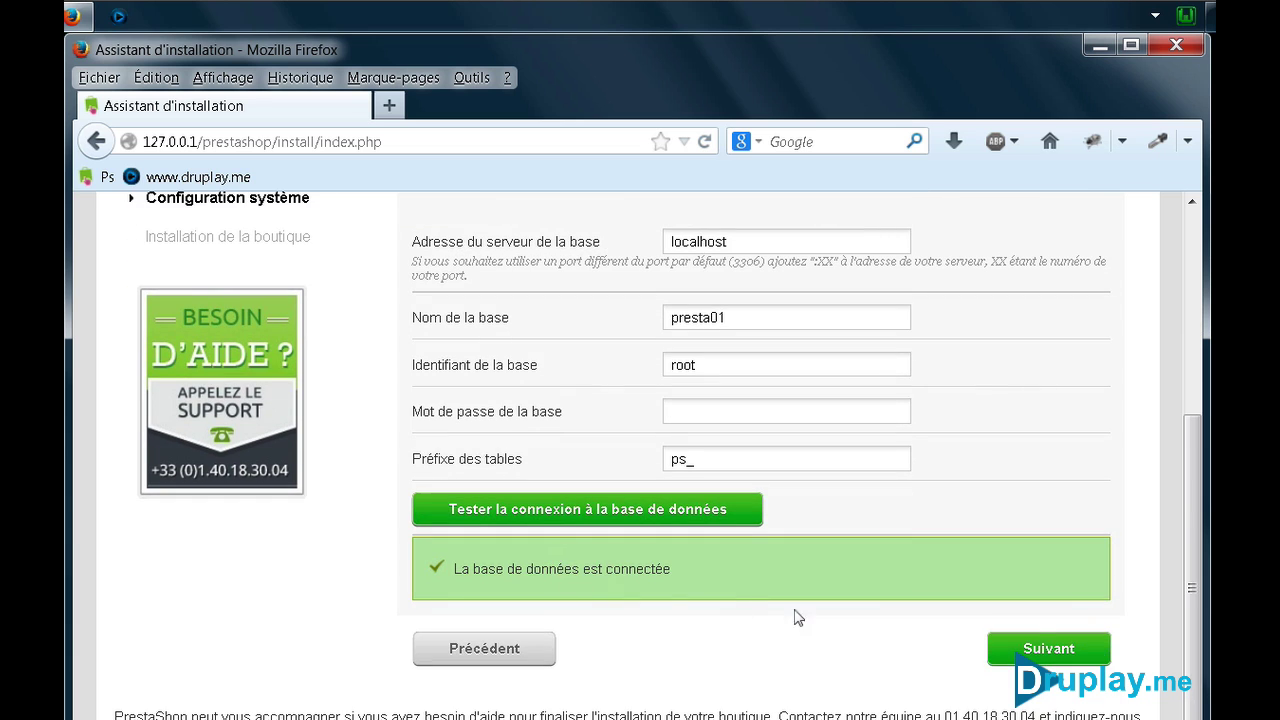
pyautogui.click(1058, 648)
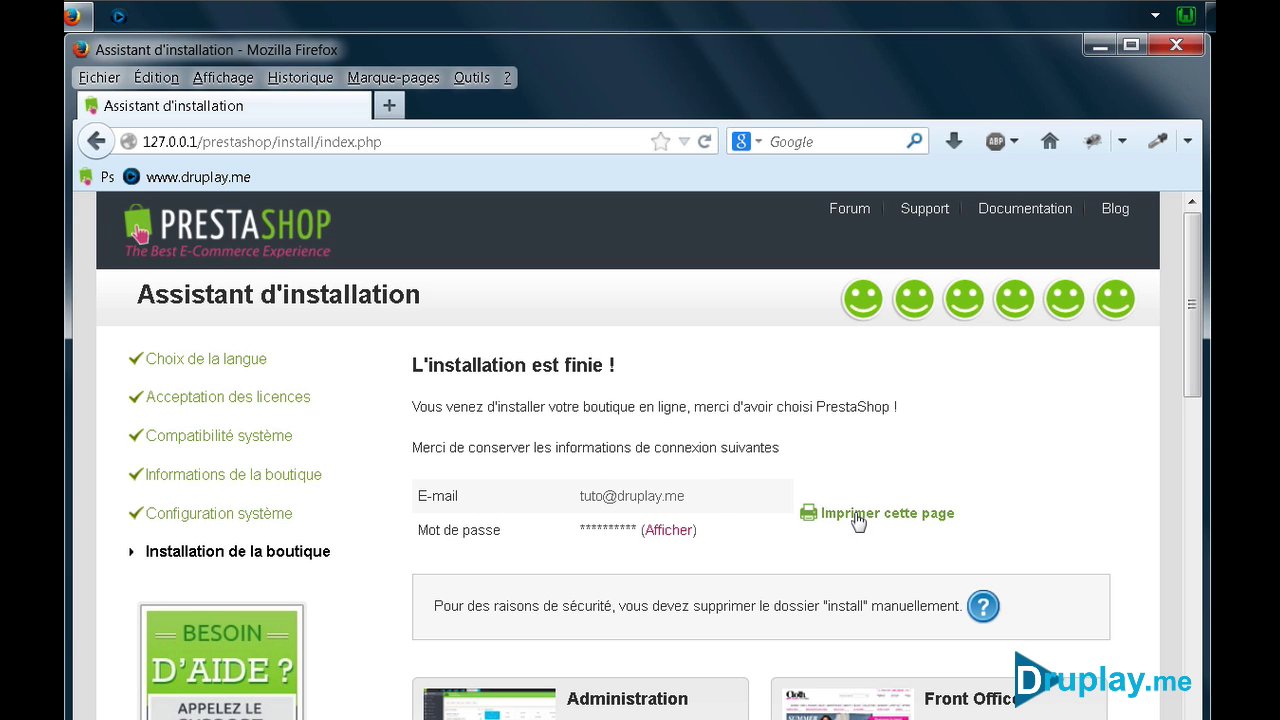
pyautogui.scroll(-5, 785, 511)
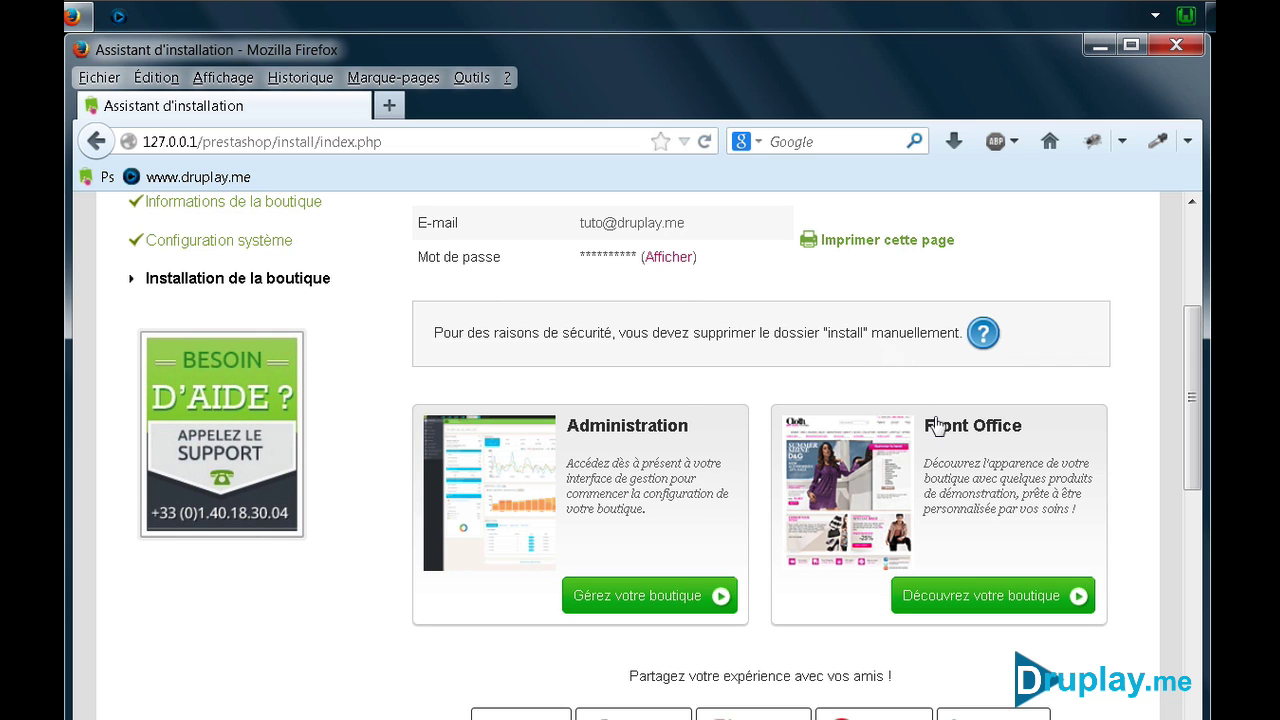
pyautogui.click(975, 596)
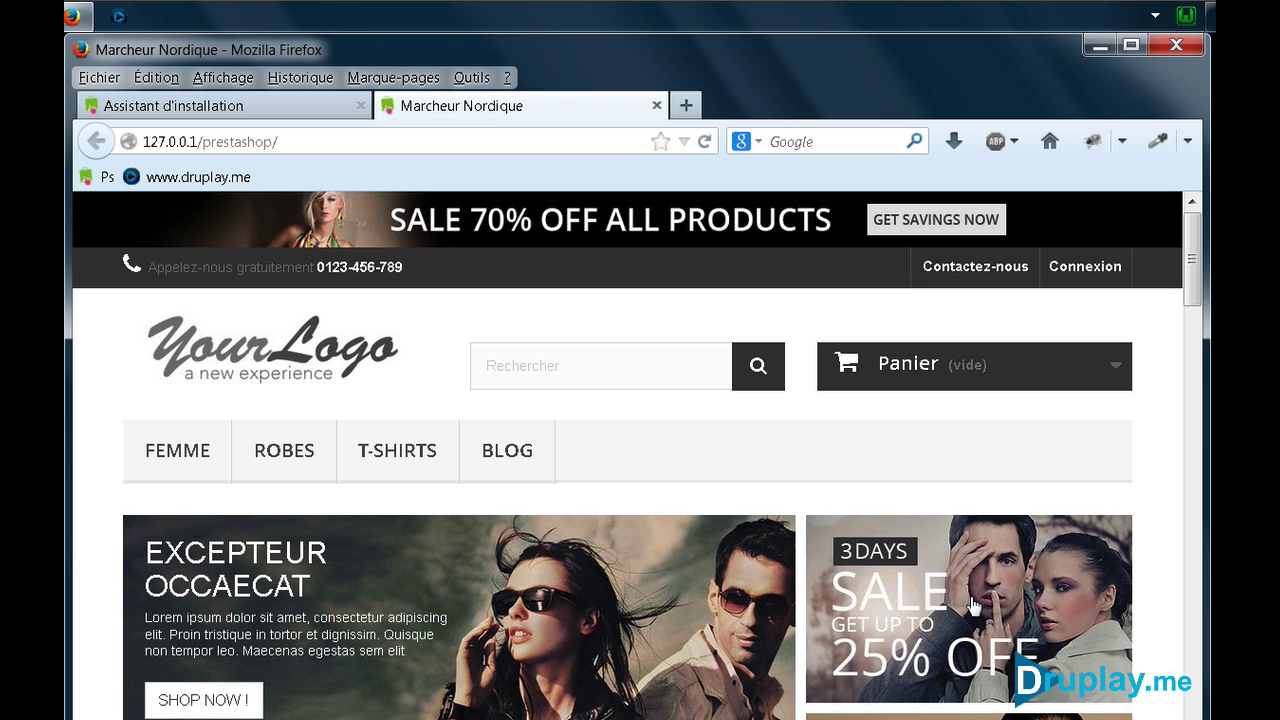
pyautogui.scroll(-4, 772, 470)
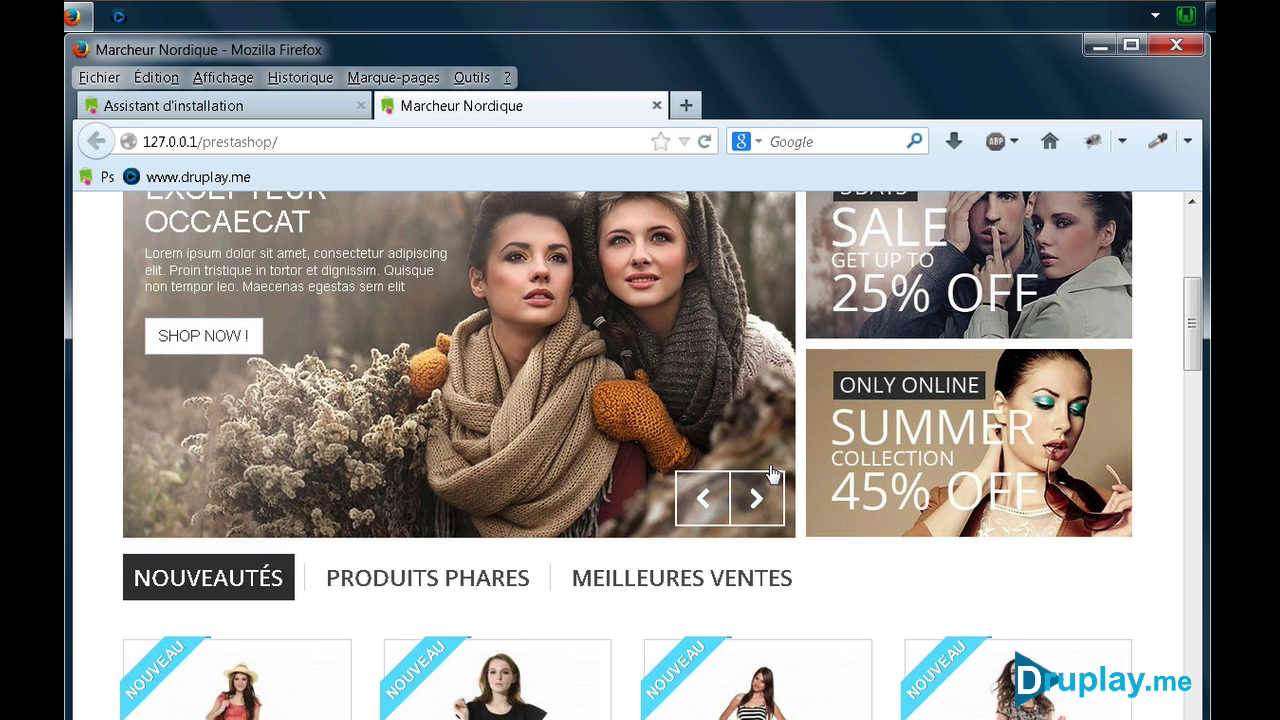
pyautogui.scroll(-9, 772, 472)
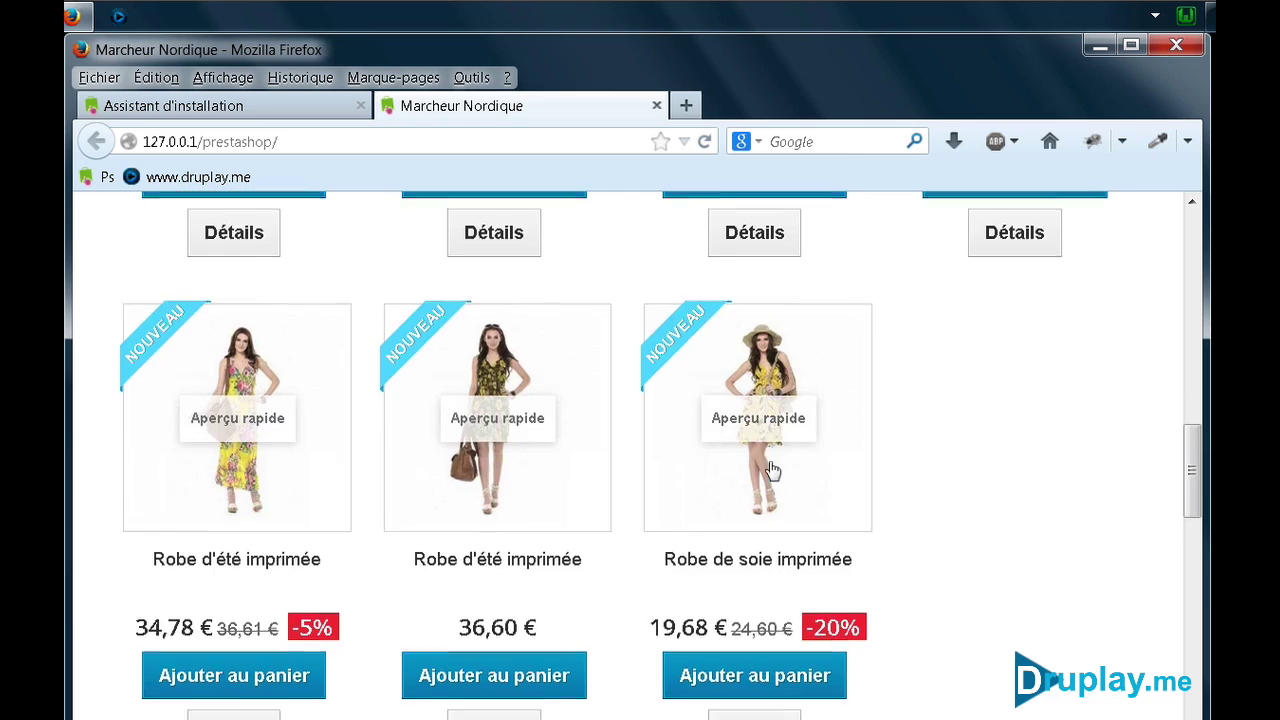
pyautogui.scroll(-5, 772, 470)
pyautogui.scroll(11, 772, 470)
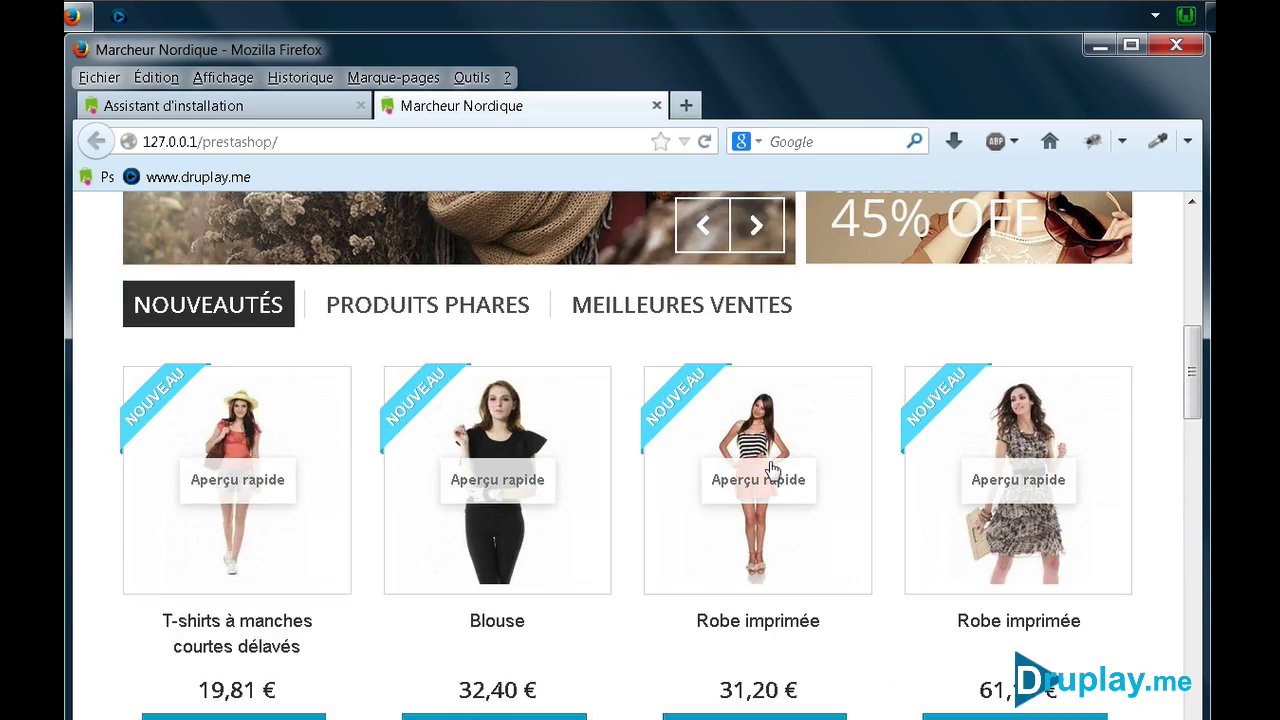
pyautogui.scroll(7, 772, 470)
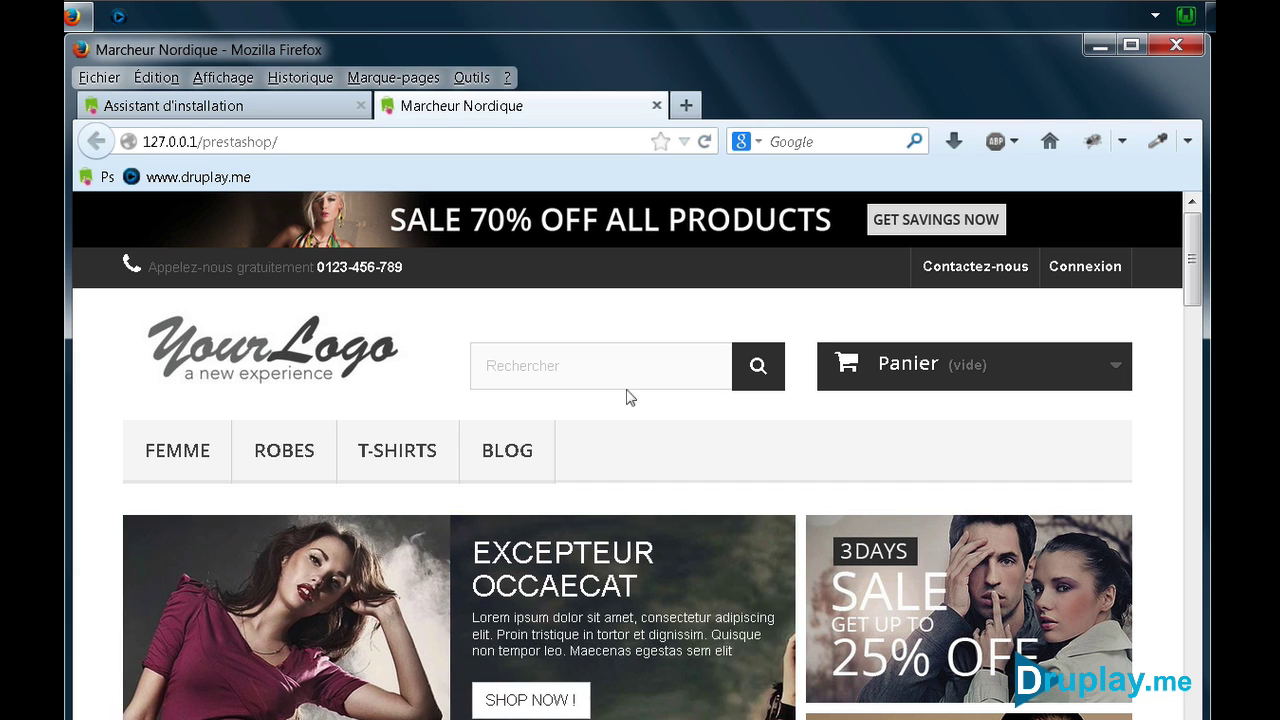
# Bookmark the storefront homepage as Marcheur Nordique
pyautogui.rightClick(600, 312)
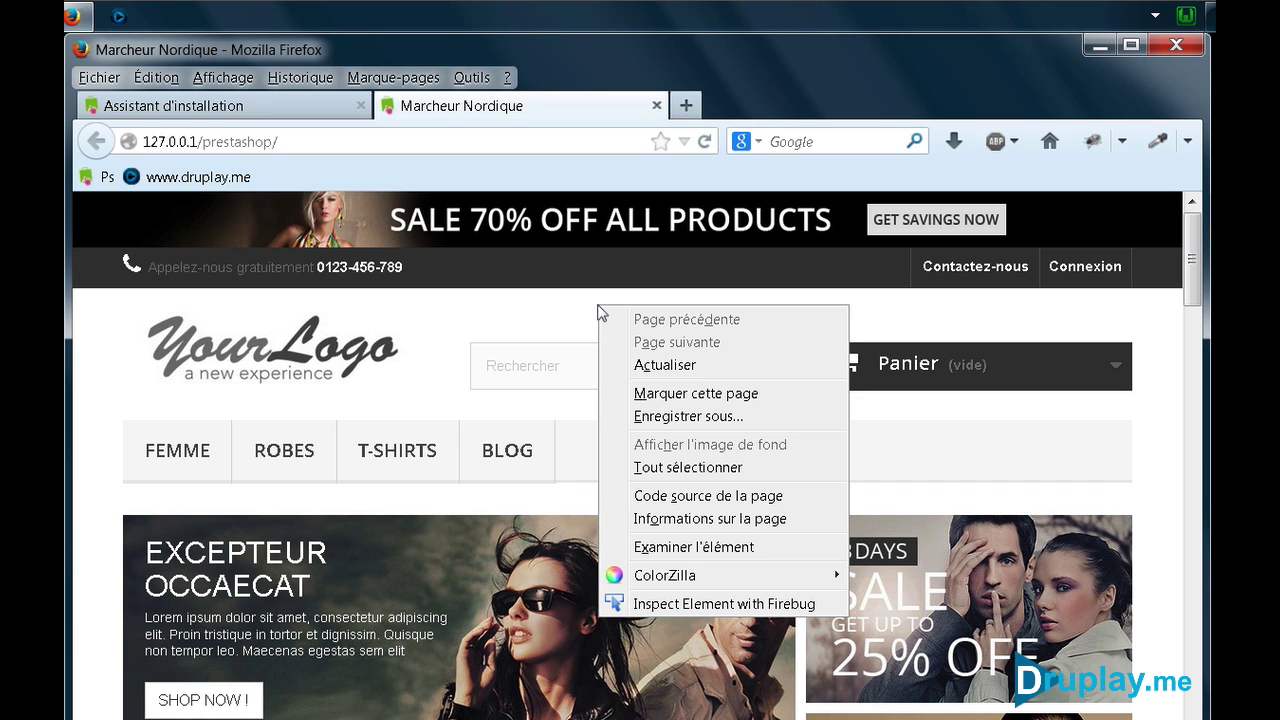
pyautogui.click(686, 393)
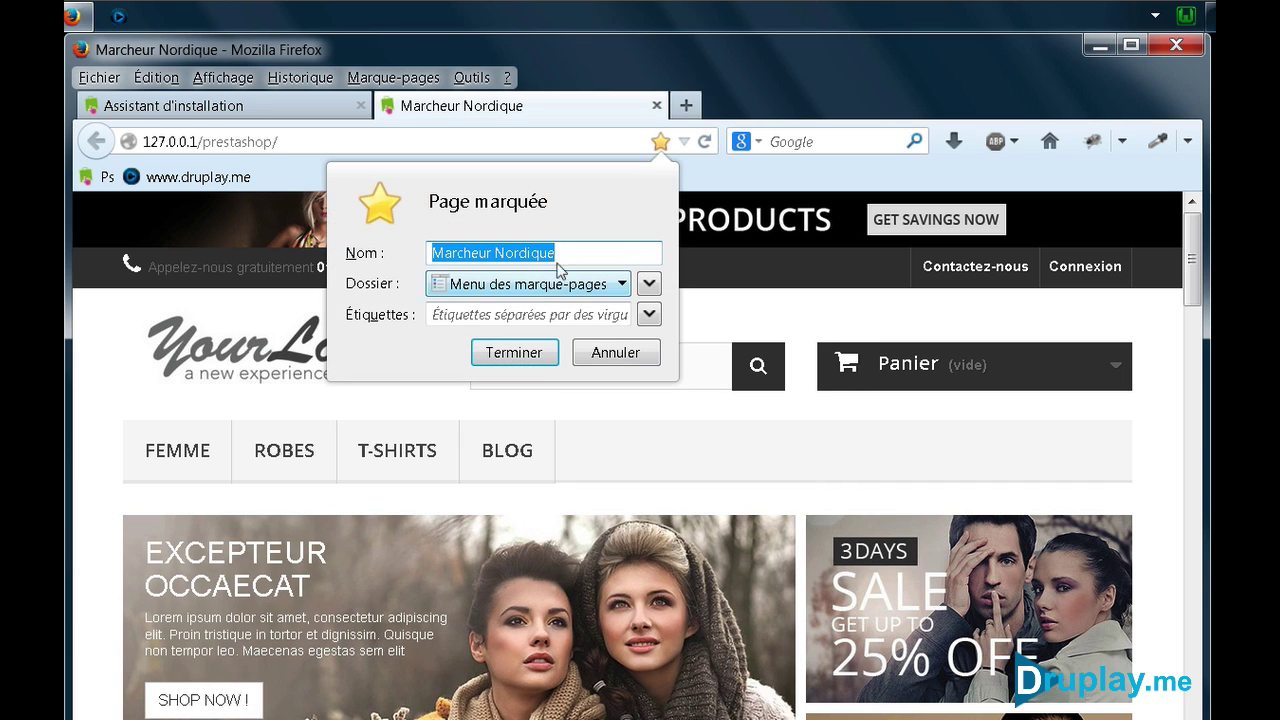
pyautogui.tripleClick(562, 255)
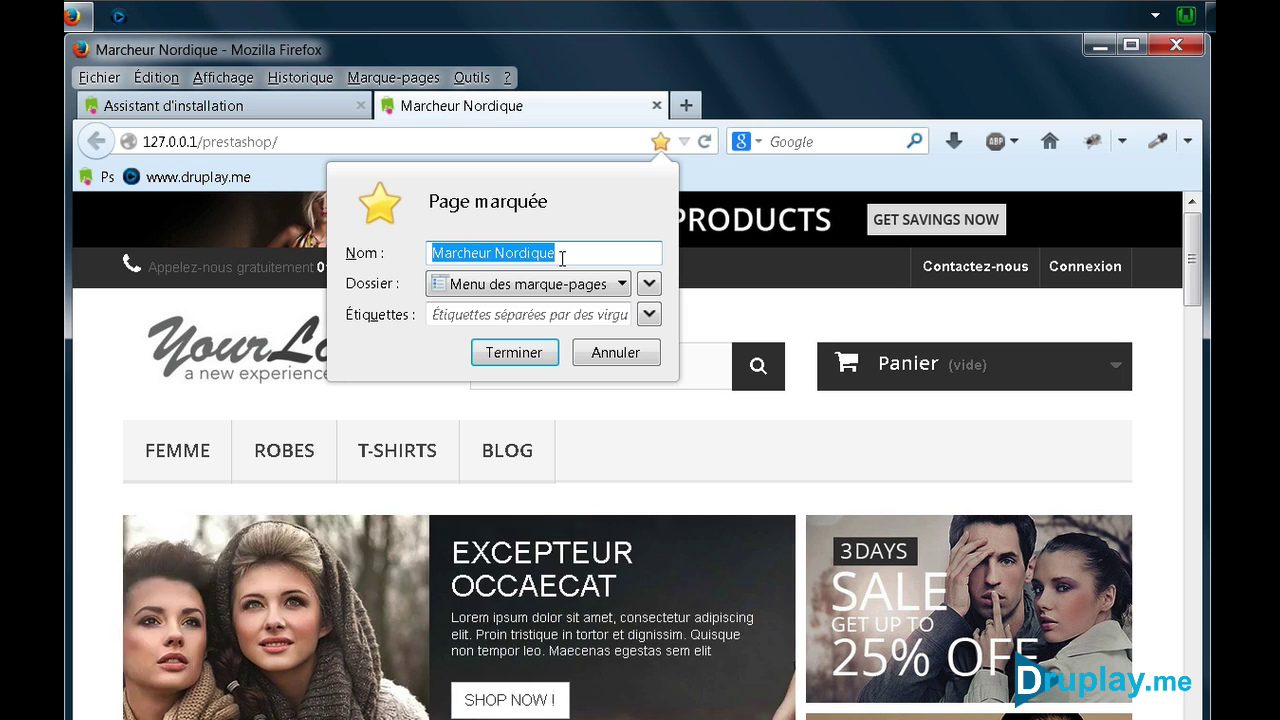
pyautogui.press('Escape')
pyautogui.rightClick(522, 322)
pyautogui.click(590, 409)
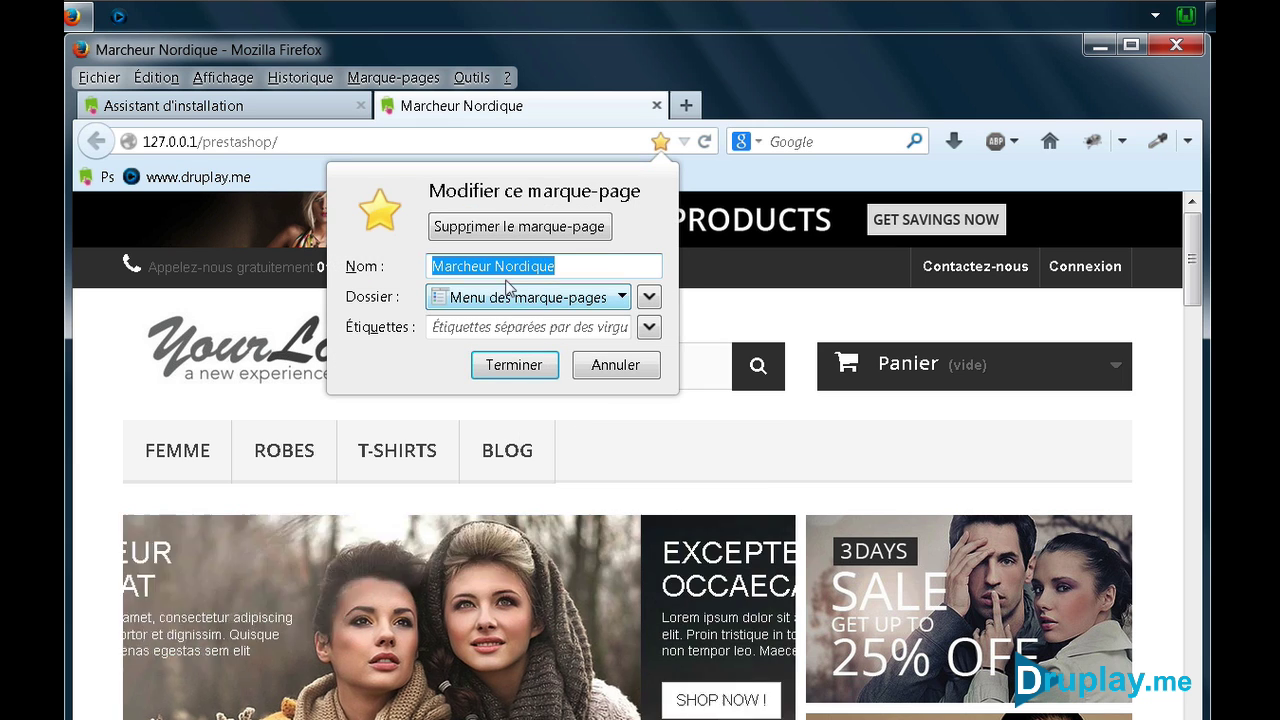
# File the bookmark in Barre personnelle, test it, and return to the installer tab
pyautogui.click(508, 293)
pyautogui.click(508, 322)
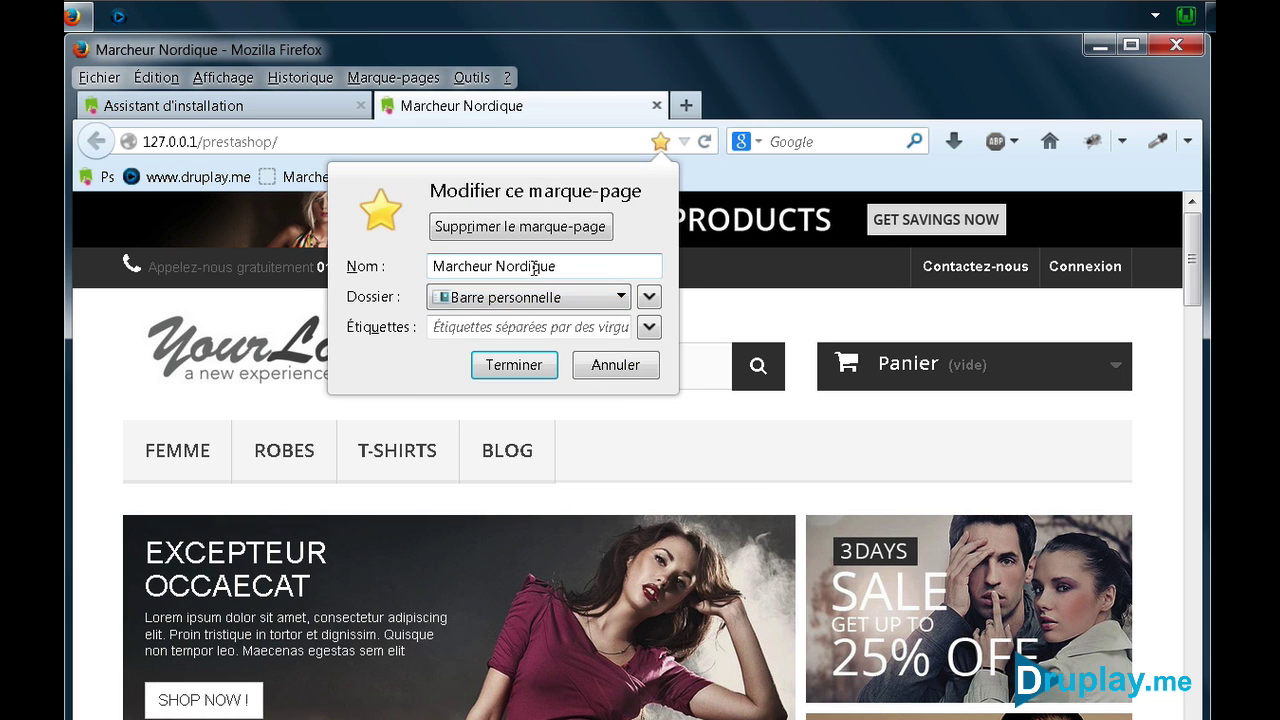
pyautogui.click(520, 364)
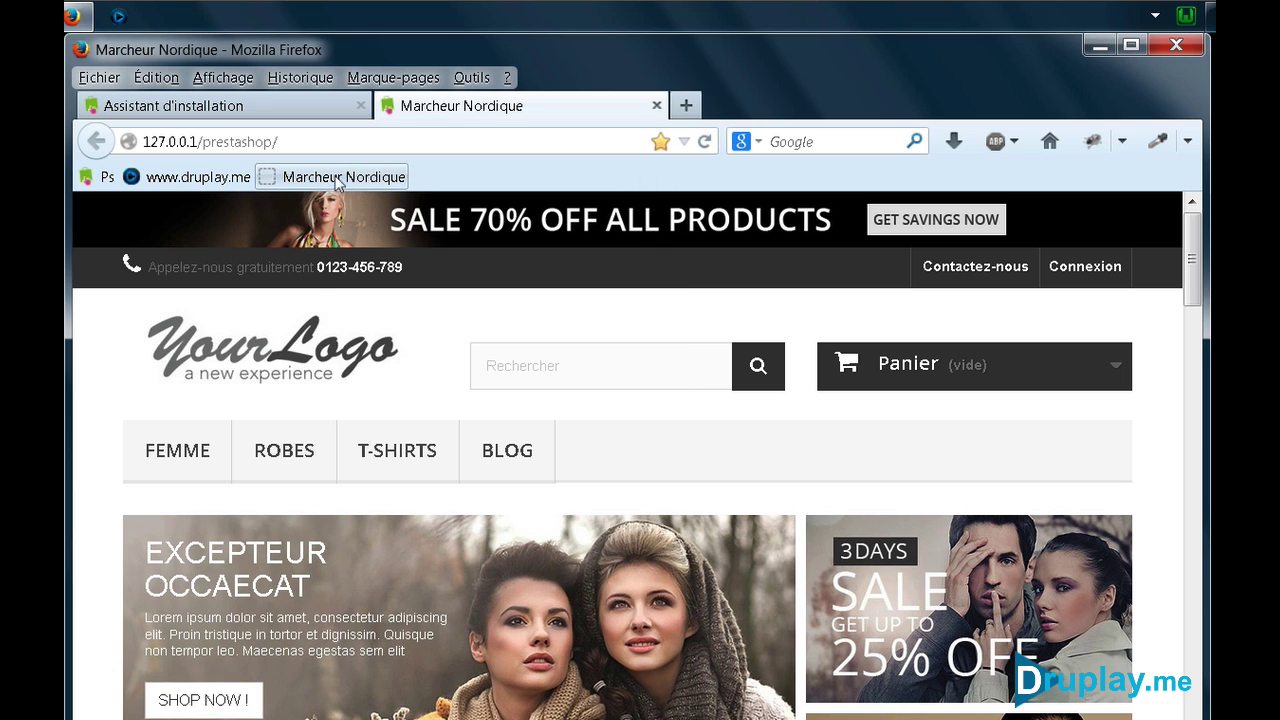
pyautogui.click(337, 180)
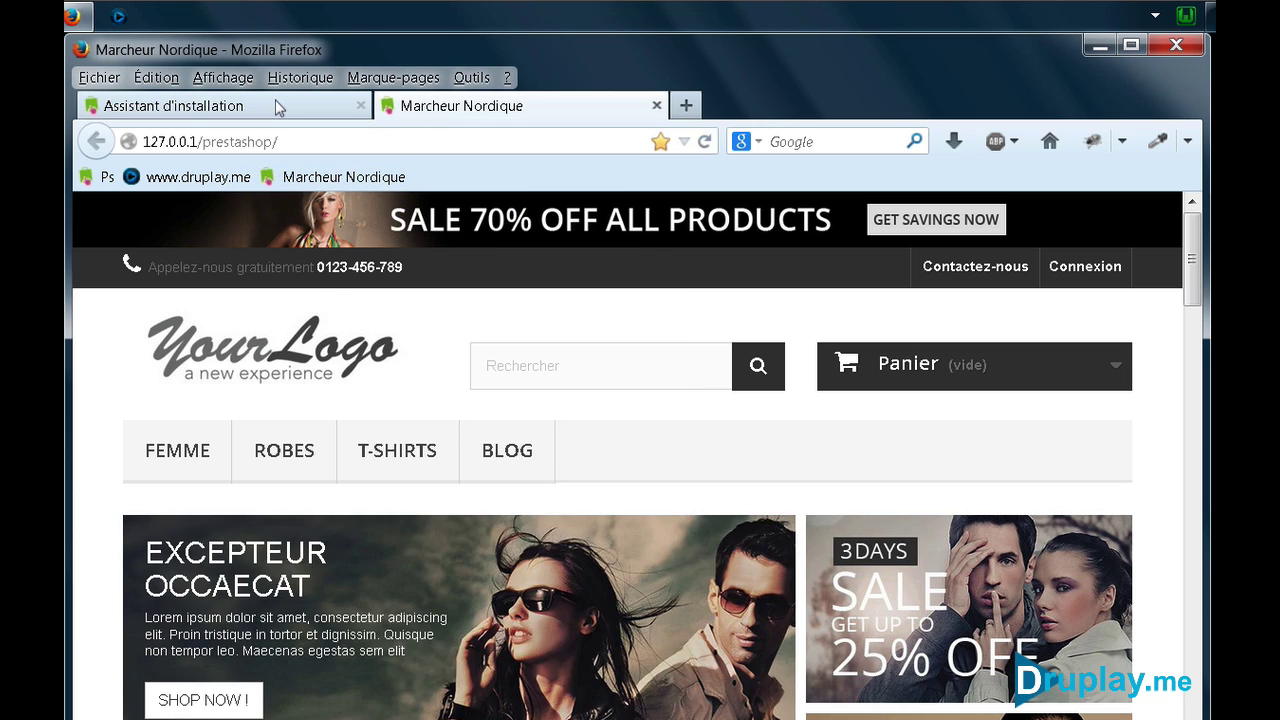
pyautogui.click(276, 104)
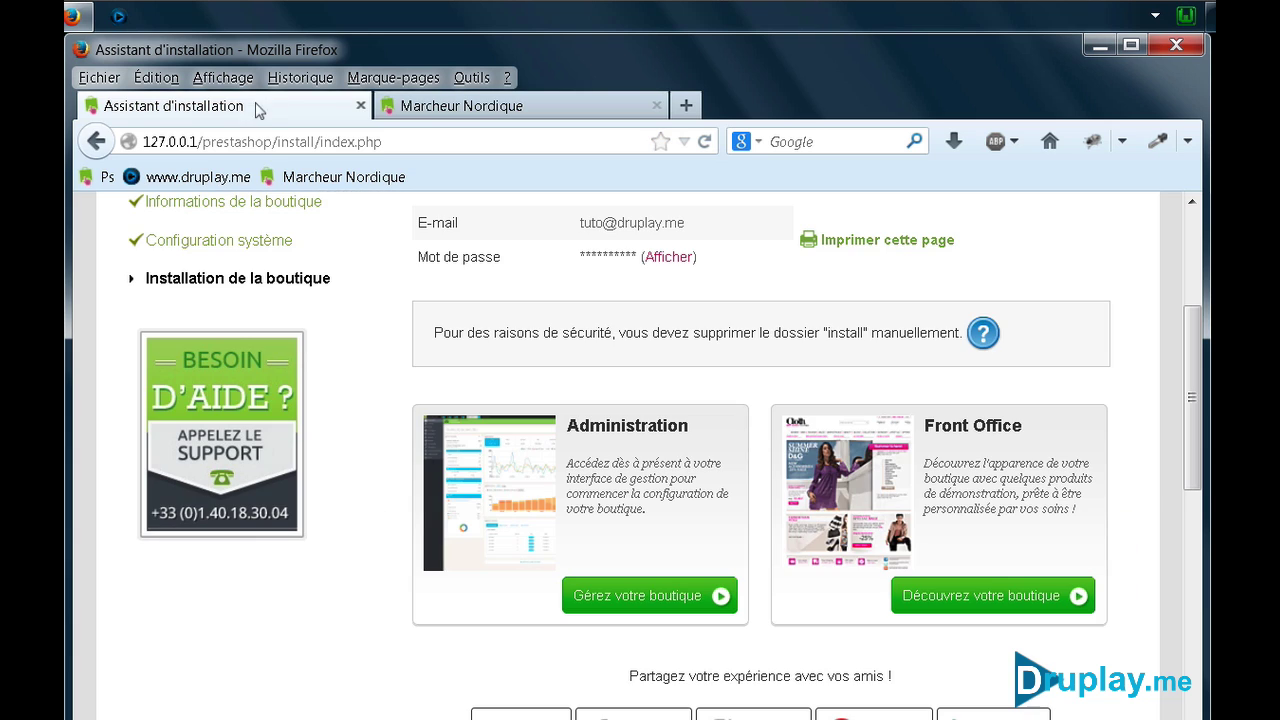
# Open the back office, which blocks login until /install is deleted, then open WampServer's www folder
pyautogui.click(666, 603)
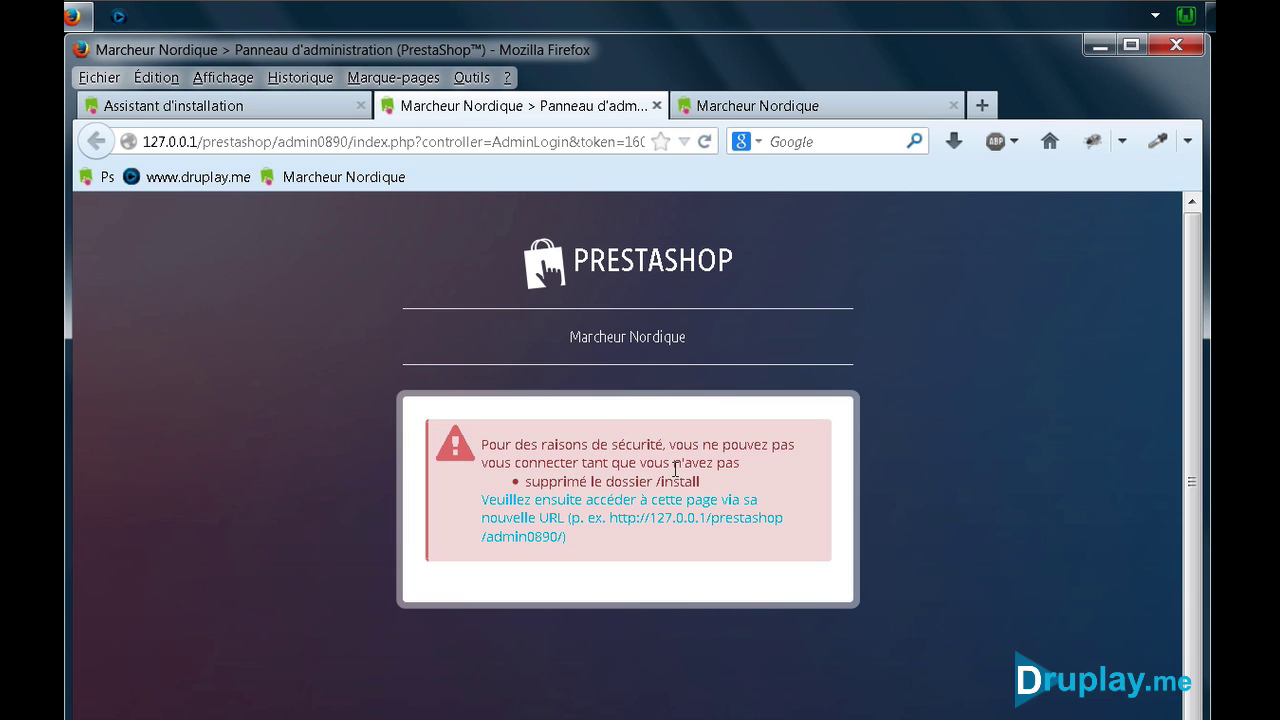
pyautogui.click(1186, 15)
pyautogui.click(1098, 88)
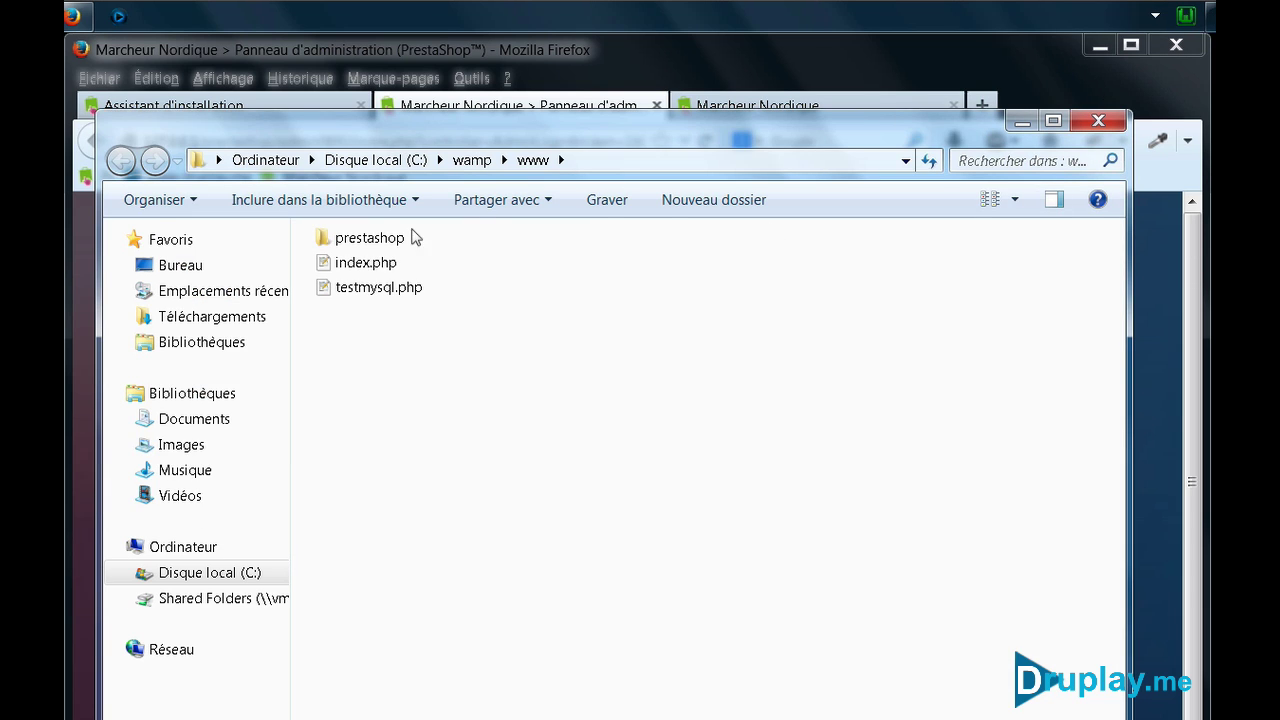
# Delete the install folder inside C:\wamp\www\prestashop and close Explorer
pyautogui.doubleClick(352, 238)
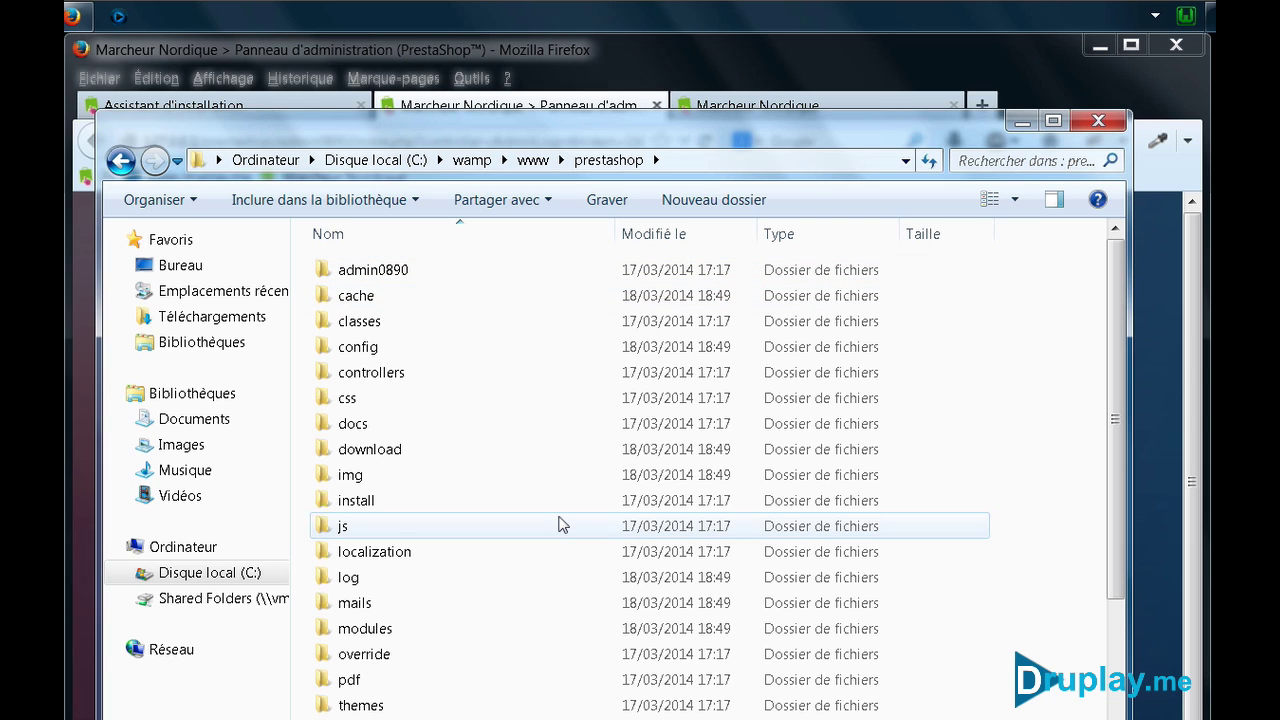
pyautogui.doubleClick(375, 500)
pyautogui.rightClick(381, 503)
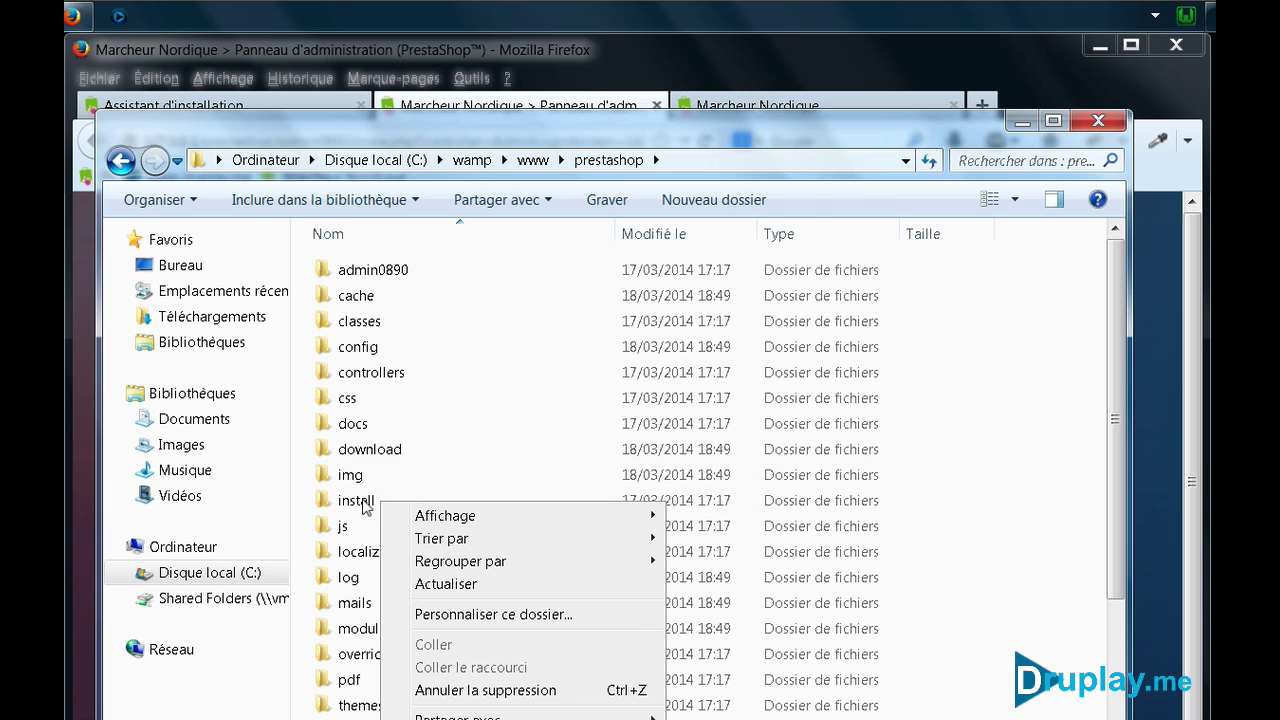
pyautogui.click(365, 504)
pyautogui.rightClick(358, 500)
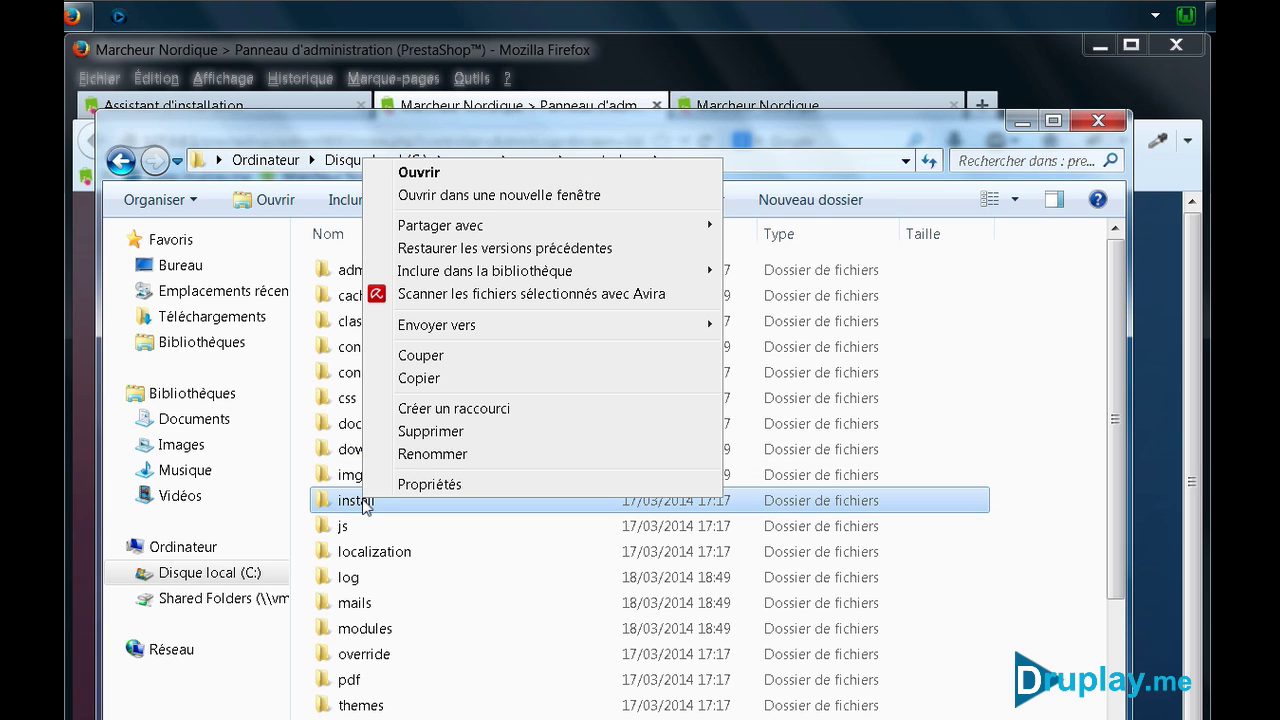
pyautogui.click(405, 430)
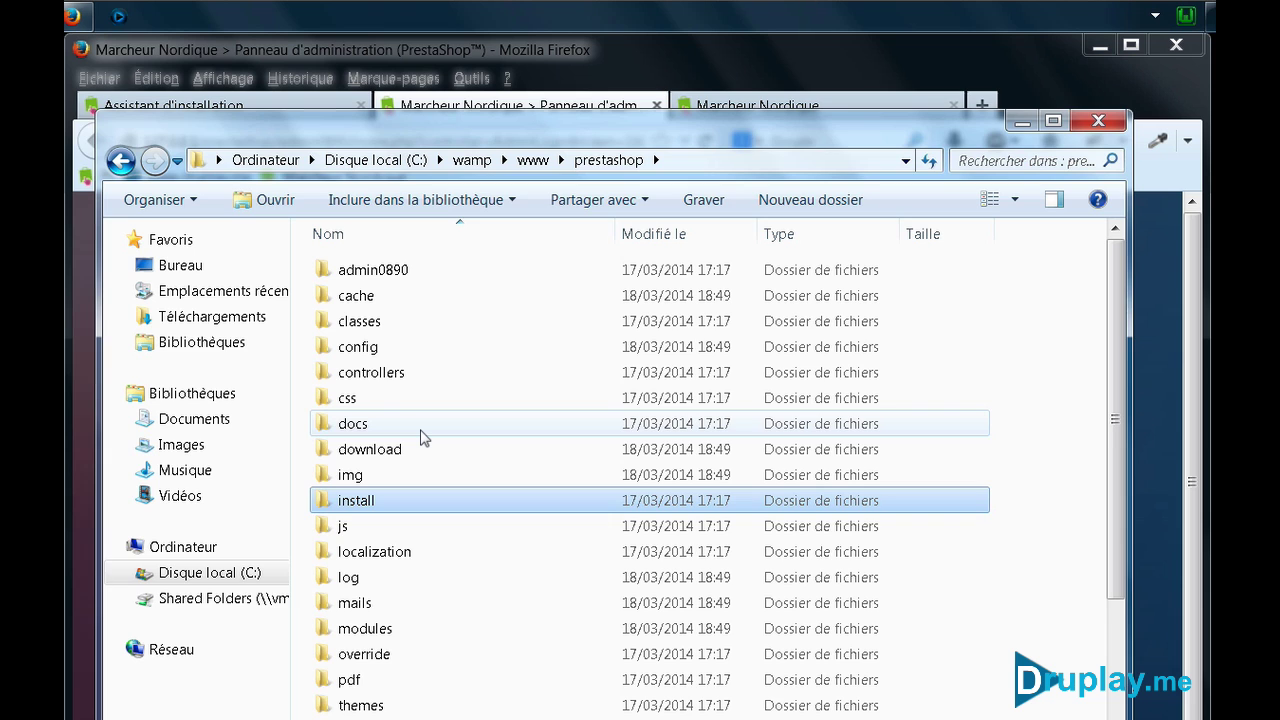
pyautogui.click(1097, 122)
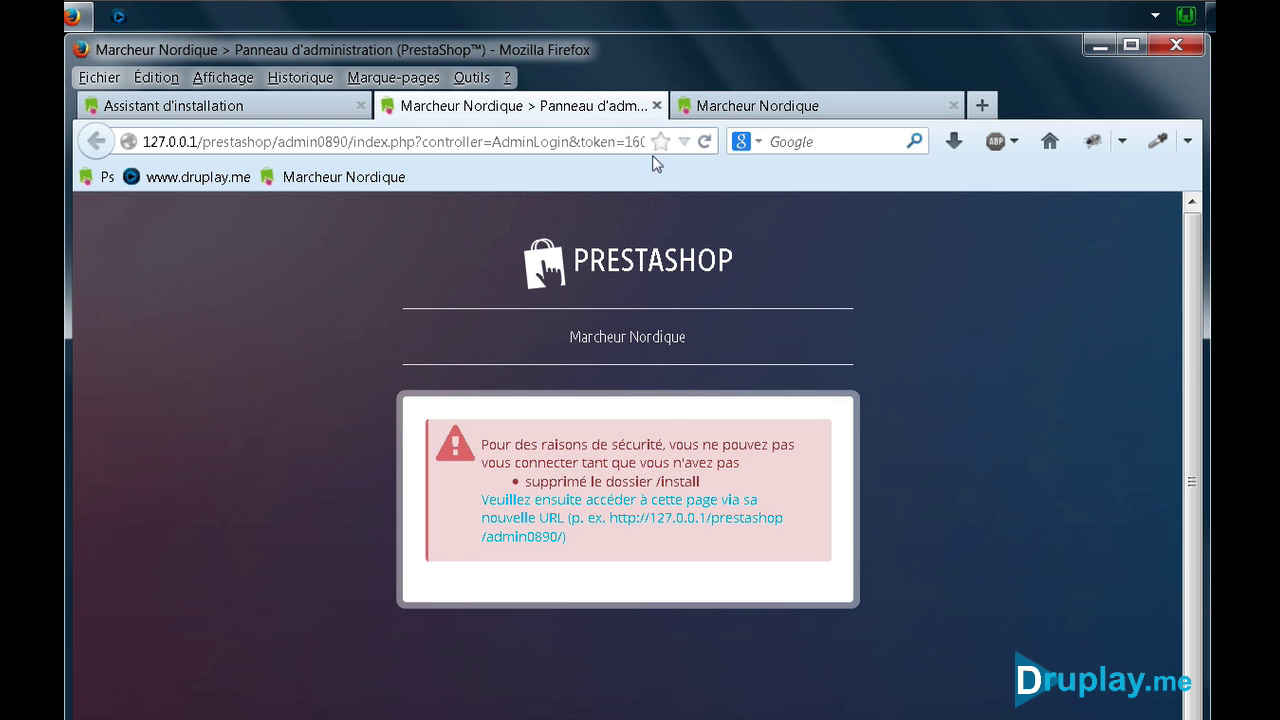
# Reload the back office login and sign in with the admin e-mail and password
pyautogui.click(698, 141)
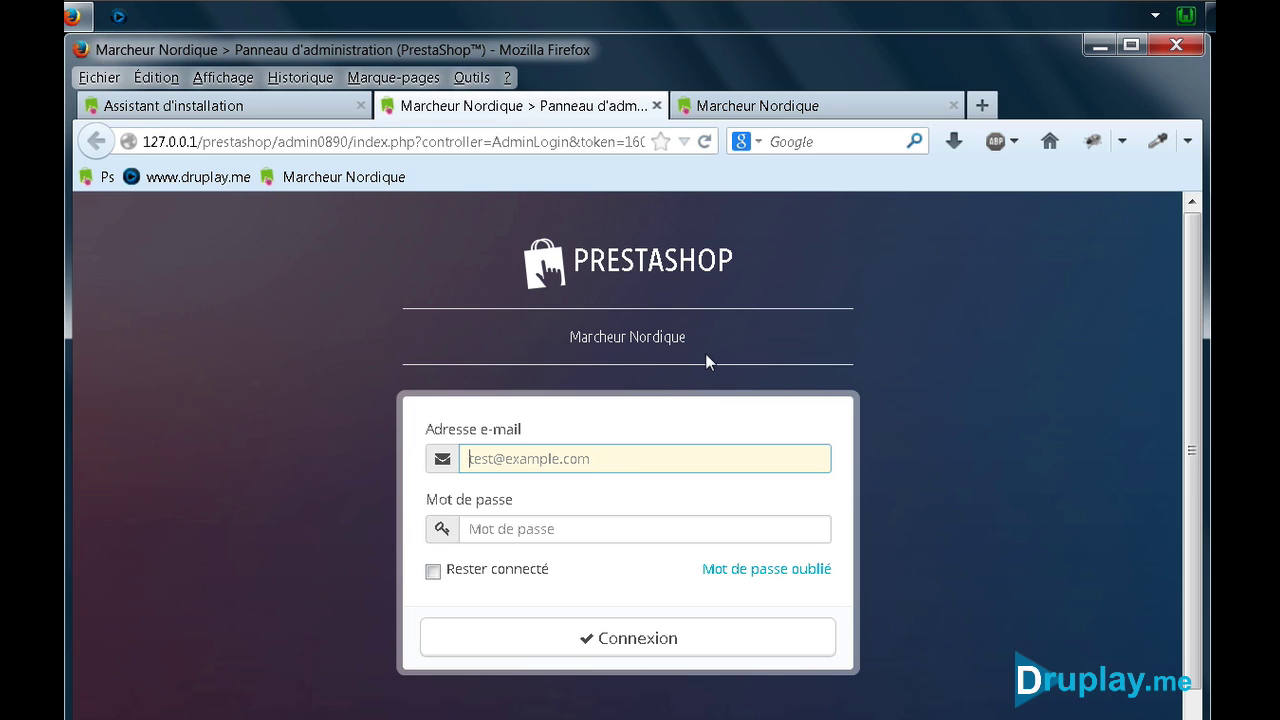
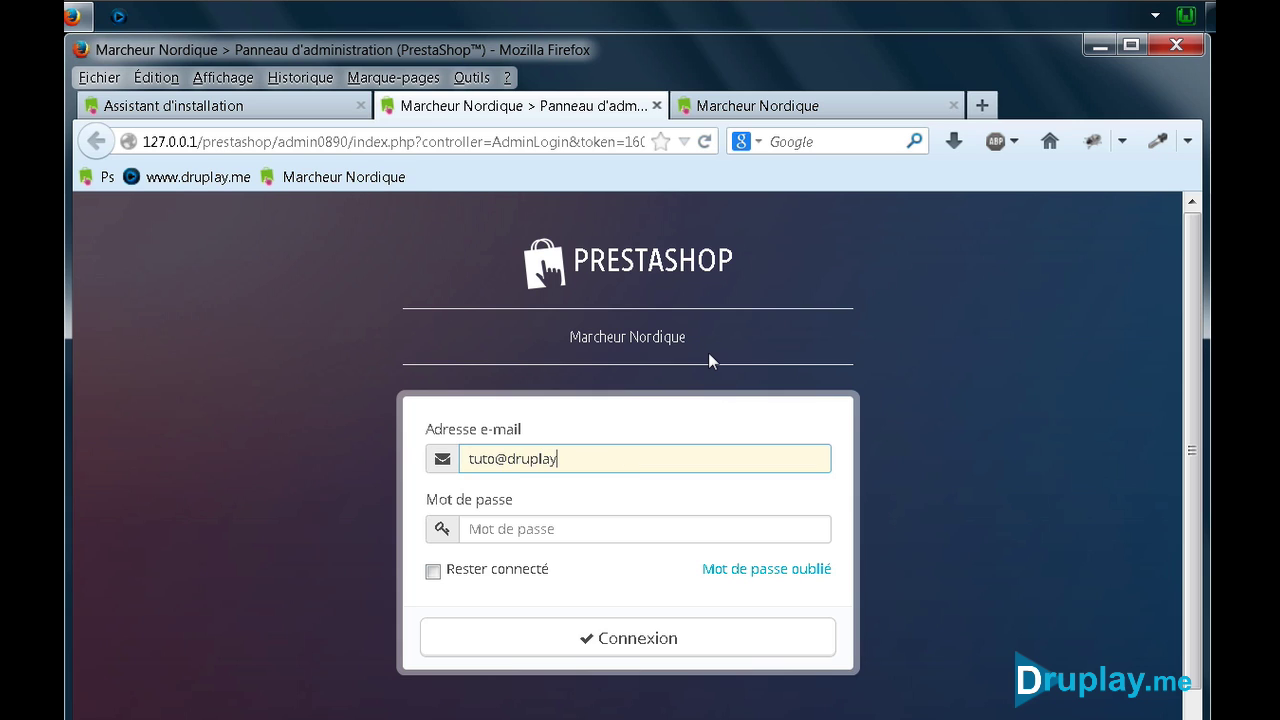
pyautogui.press('Tab')
pyautogui.write('a')
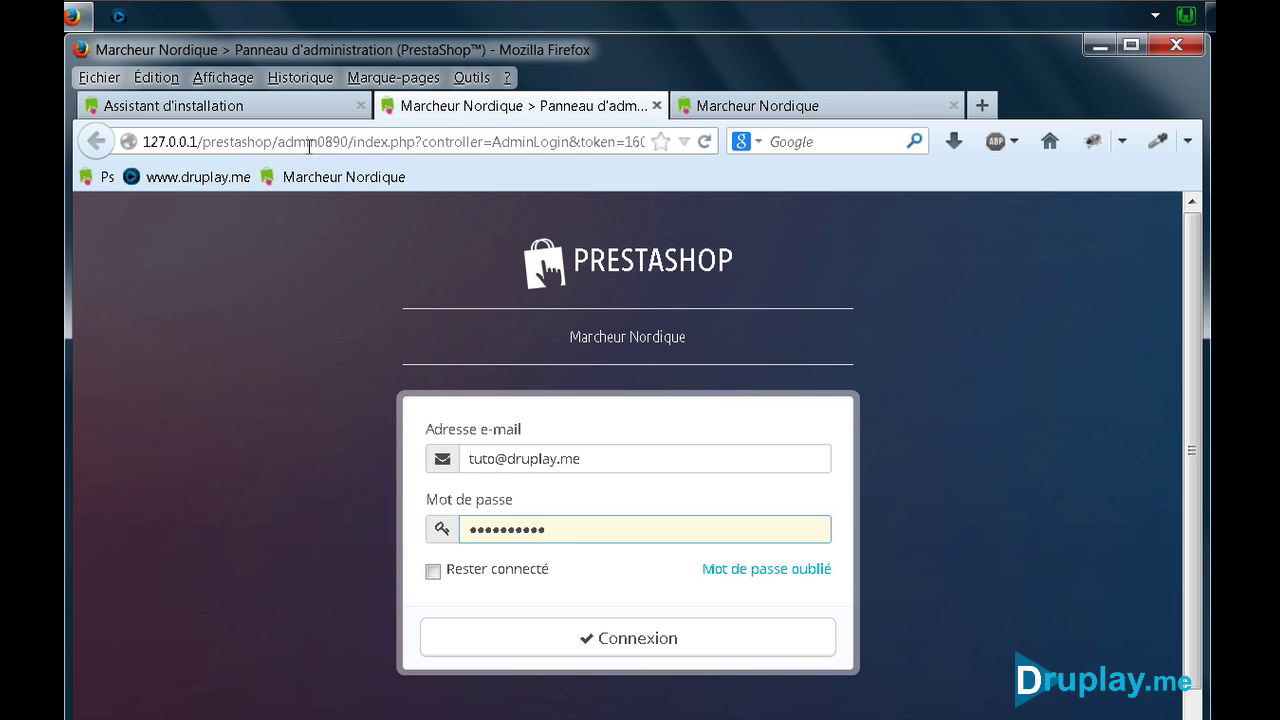
pyautogui.click(278, 320)
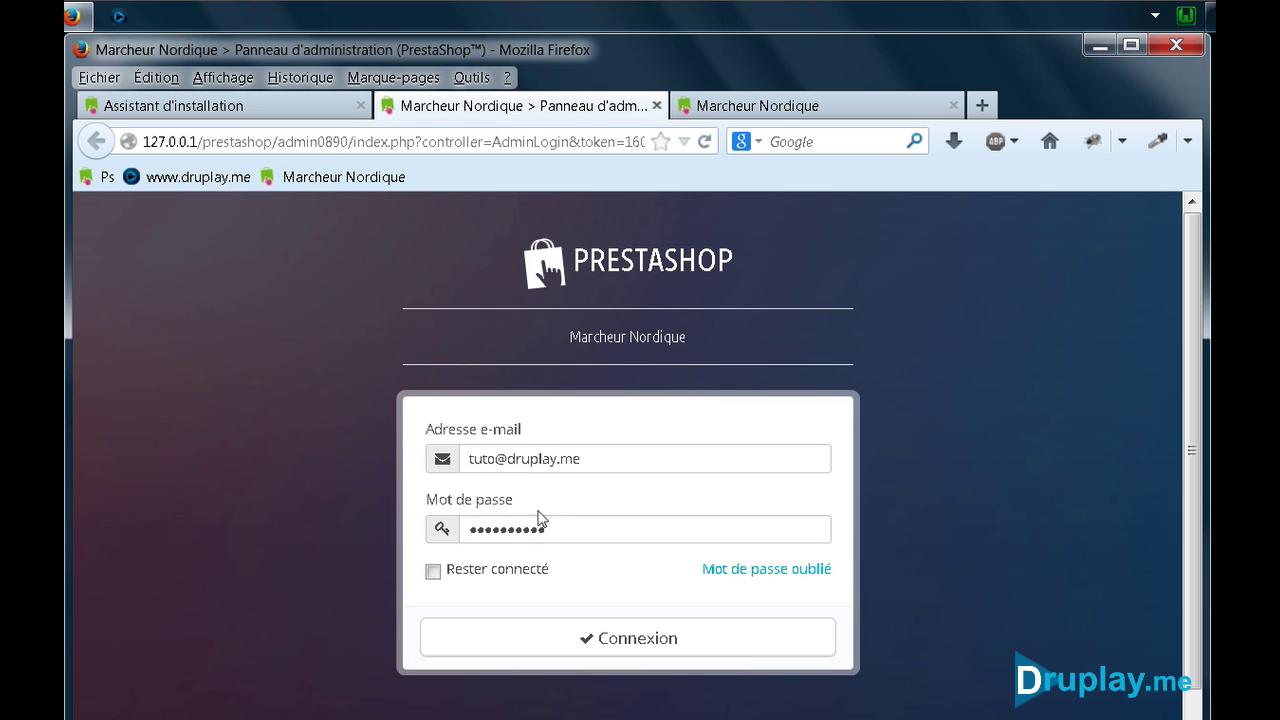
pyautogui.click(580, 630)
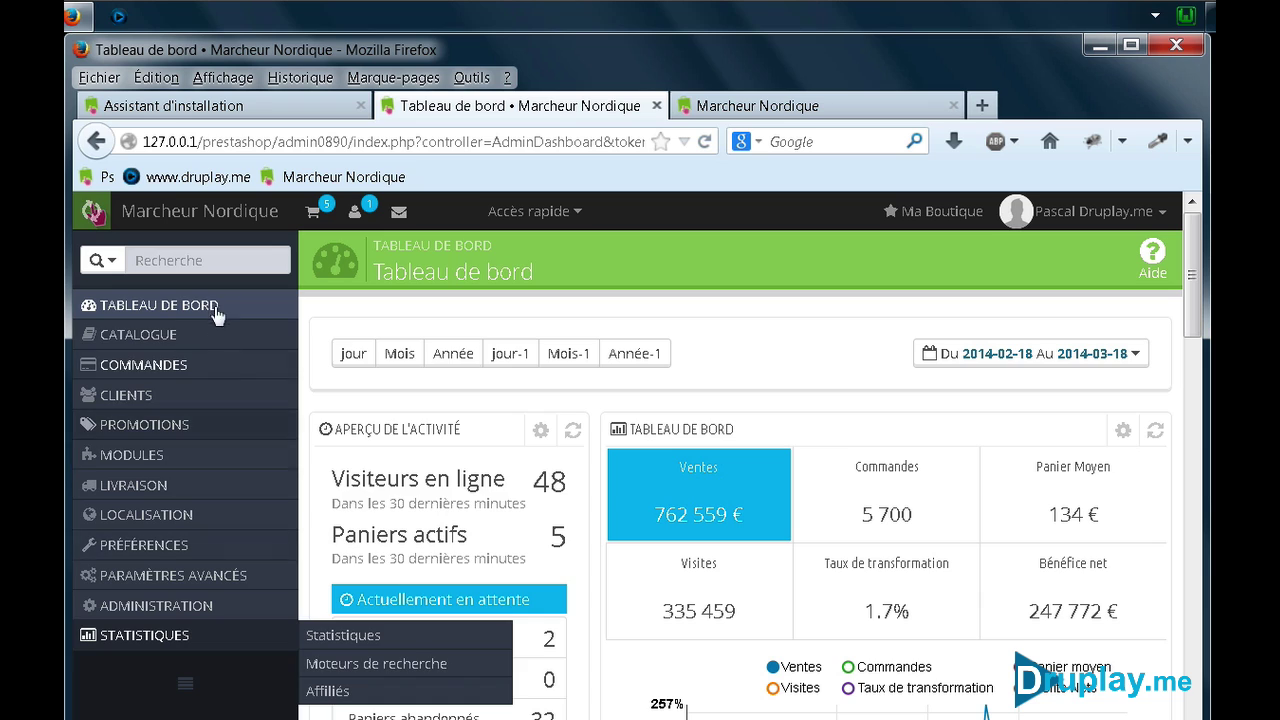
# Bookmark the dashboard in the Barre personnelle folder with the name Admin
pyautogui.rightClick(639, 266)
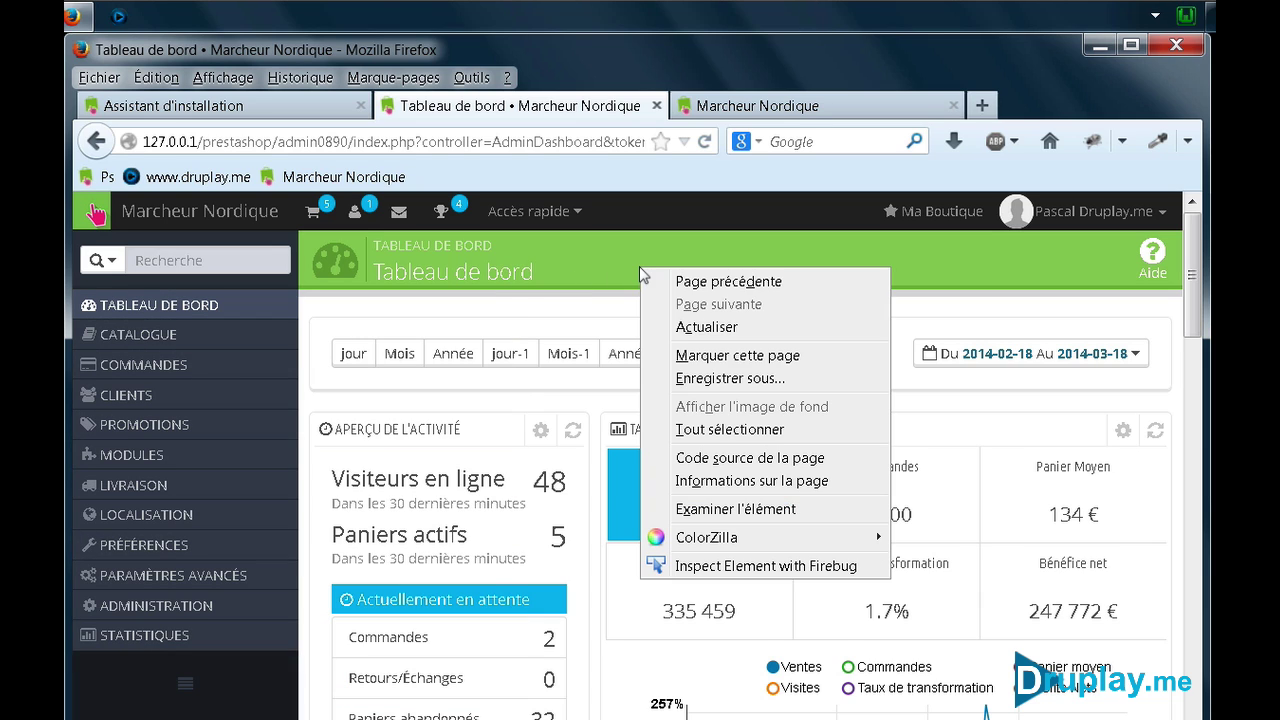
pyautogui.click(750, 358)
pyautogui.click(573, 290)
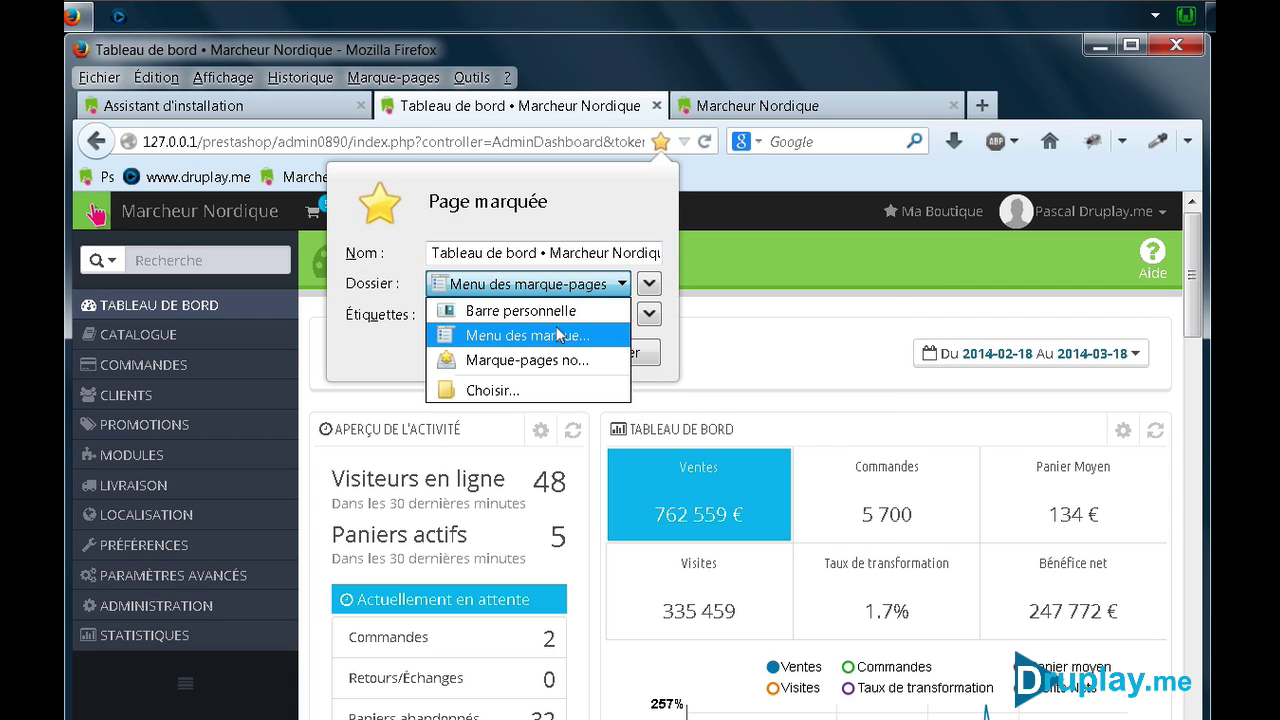
pyautogui.click(560, 310)
pyautogui.doubleClick(524, 252)
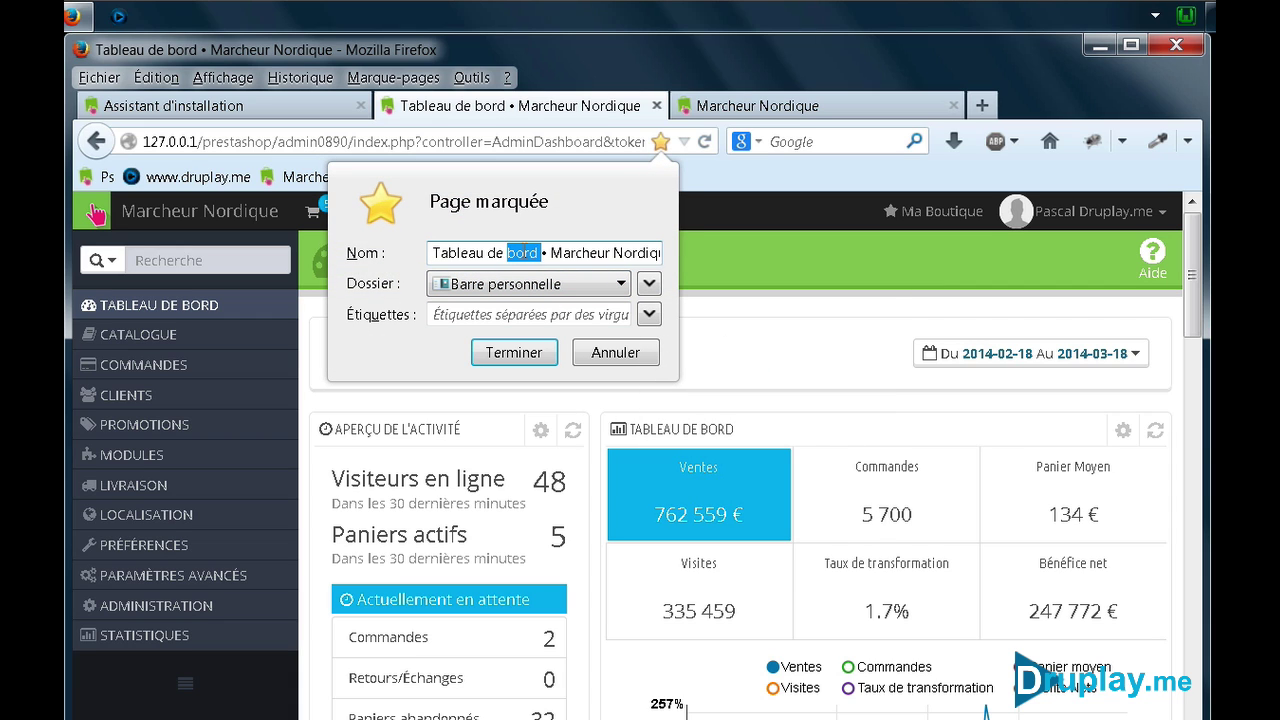
pyautogui.tripleClick(524, 252)
pyautogui.write('Admin')
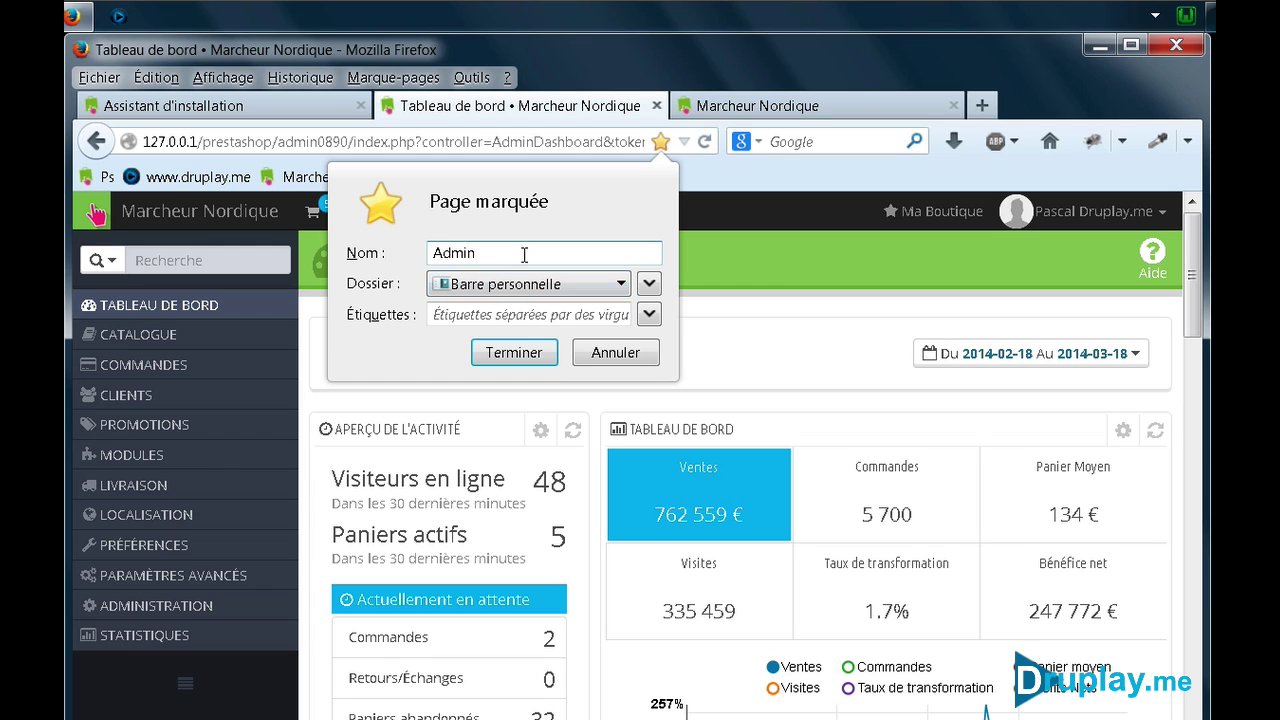
pyautogui.click(505, 354)
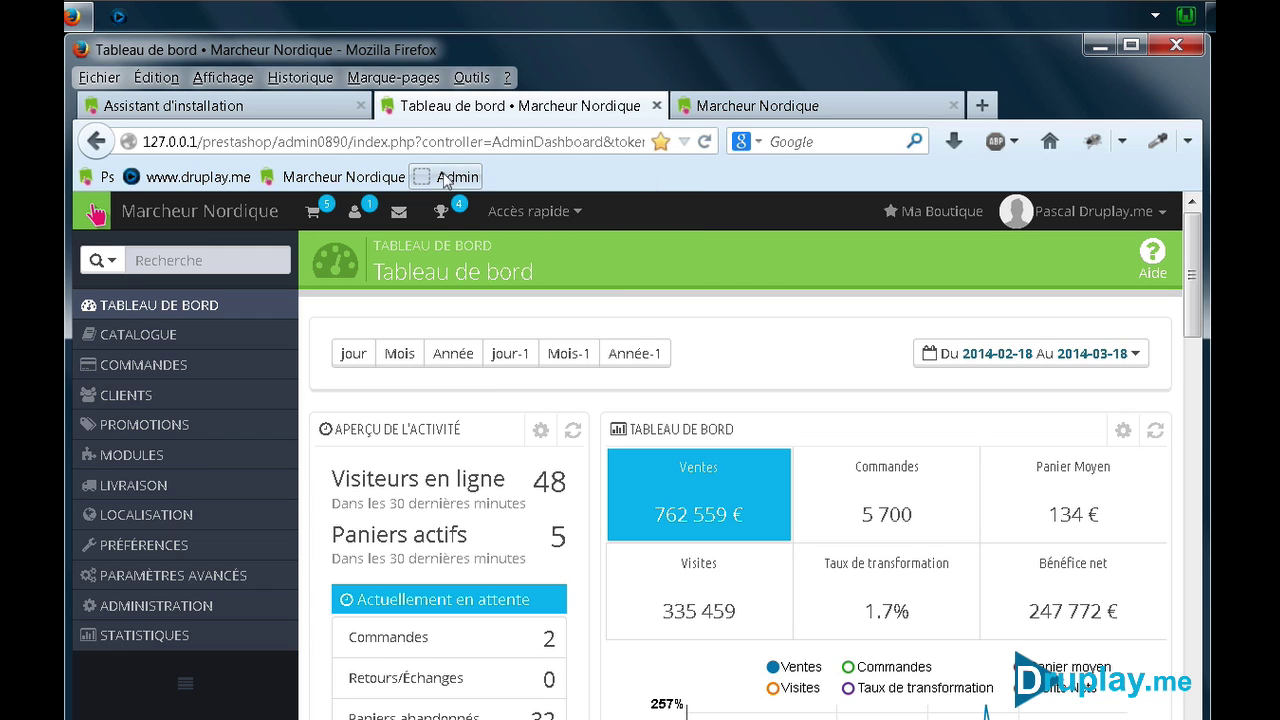
# Move the Admin bookmark before Marcheur Nordique, open it, then view the storefront's MEILLEURES VENTES products
pyautogui.moveTo(445, 179); pyautogui.dragTo(270, 186)
pyautogui.click(289, 177)
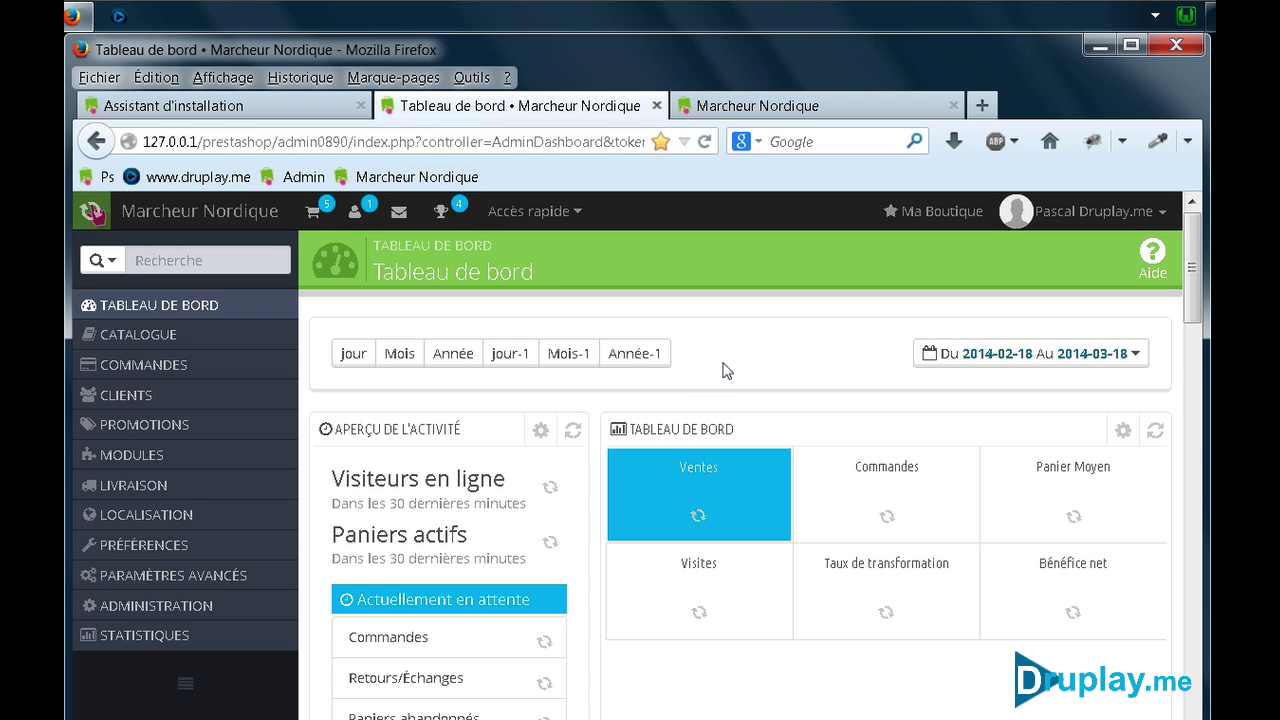
pyautogui.click(737, 105)
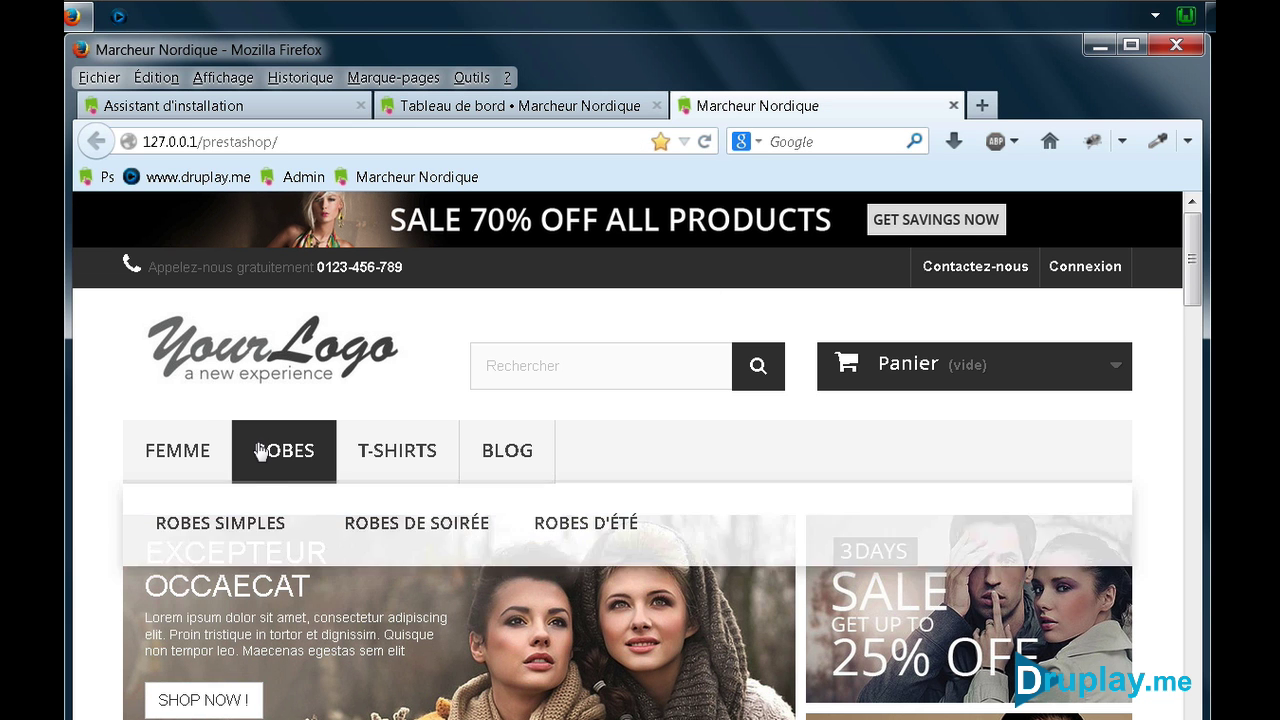
pyautogui.scroll(-8, 366, 565)
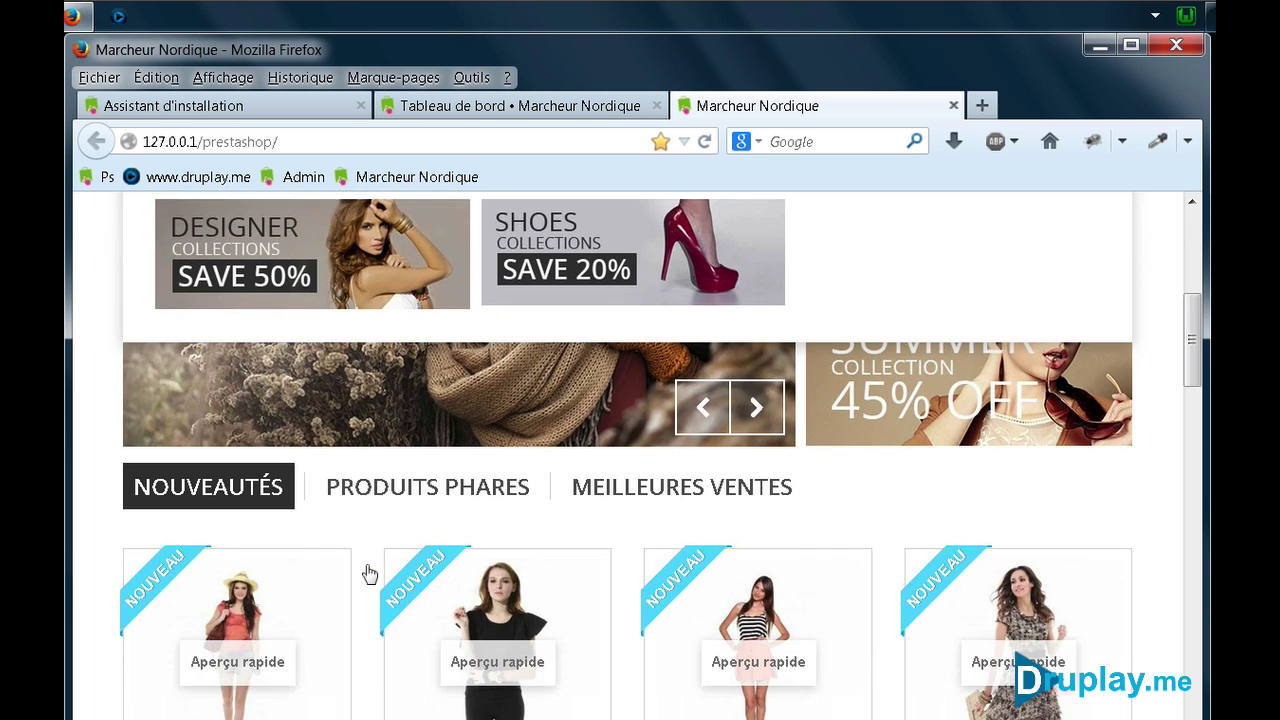
pyautogui.scroll(3, 458, 530)
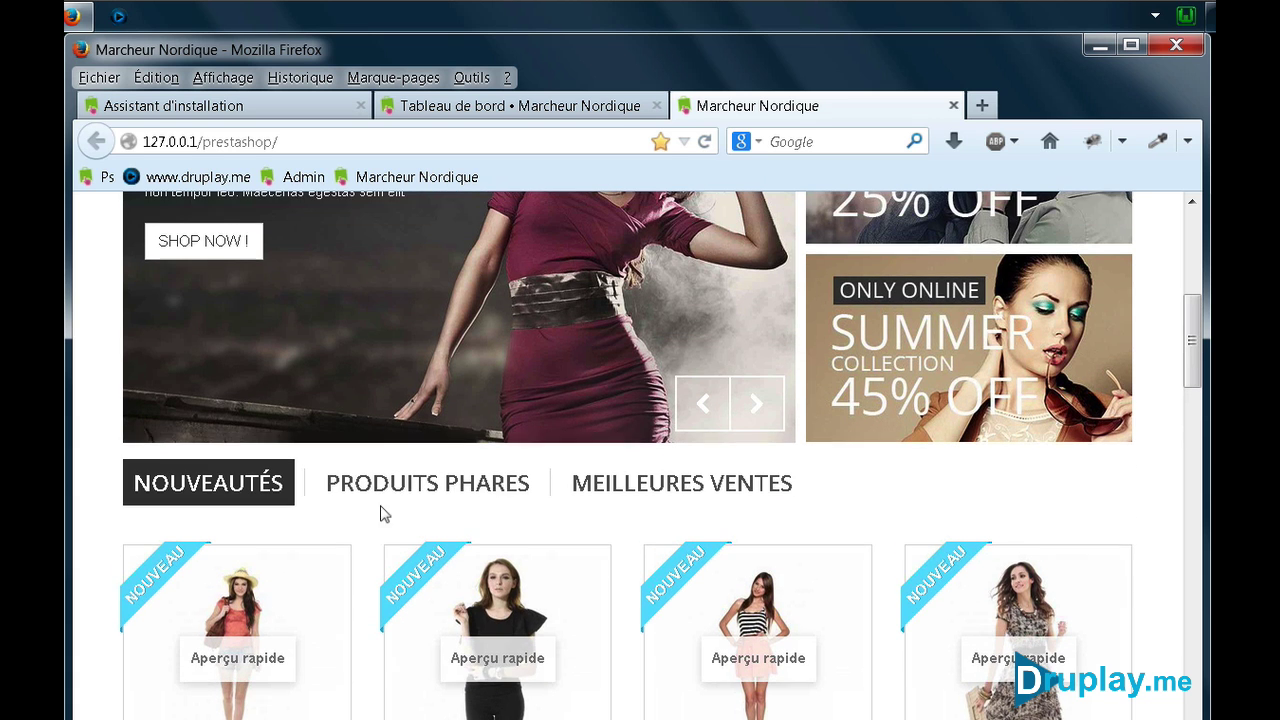
pyautogui.click(620, 487)
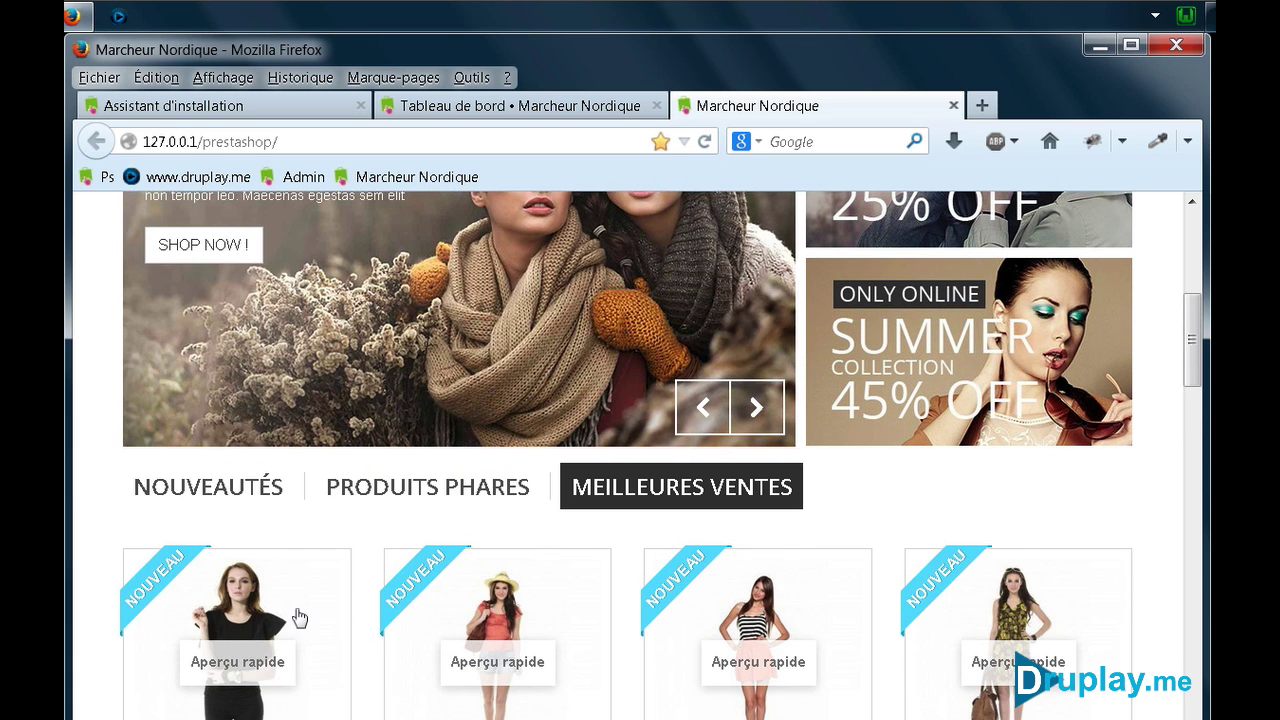
pyautogui.scroll(5, 262, 545)
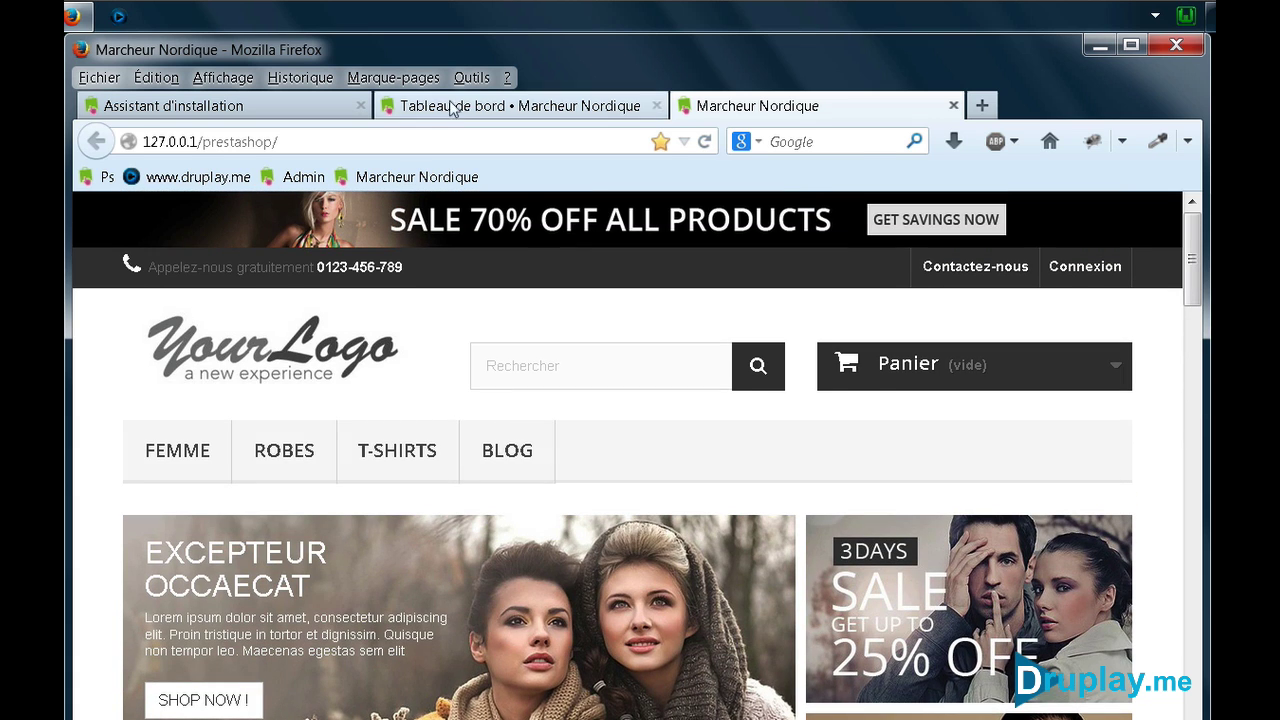
# Set the dashboard's Mode démo to NON so it shows real figures (0 € sales, 2 visits)
pyautogui.click(488, 106)
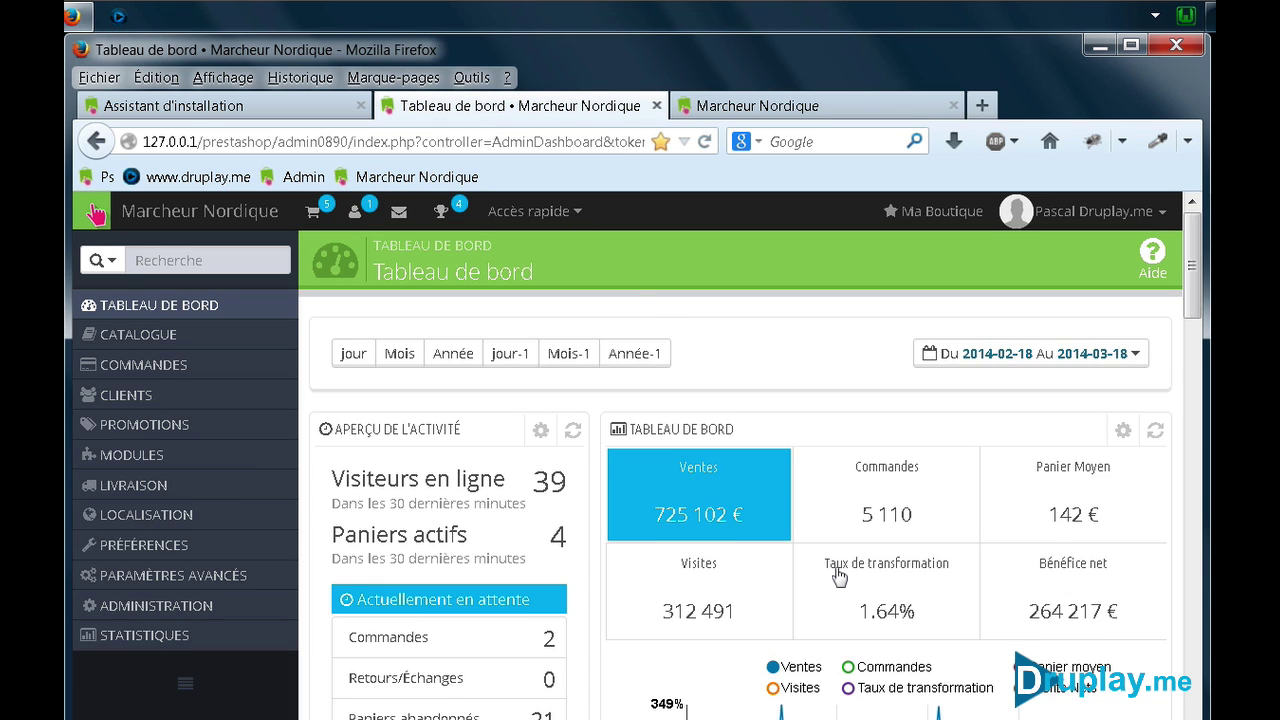
pyautogui.scroll(-3, 838, 577)
pyautogui.moveTo(783, 570)
pyautogui.scroll(-2, 783, 570)
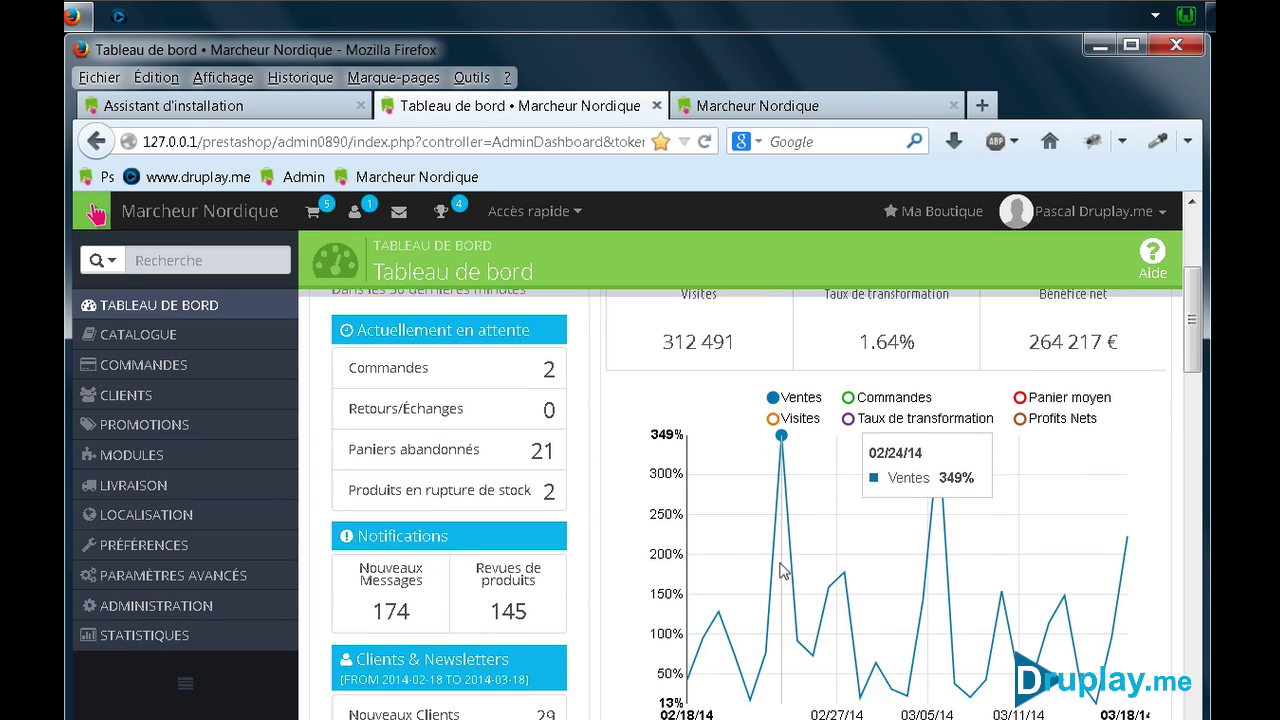
pyautogui.scroll(-10, 783, 570)
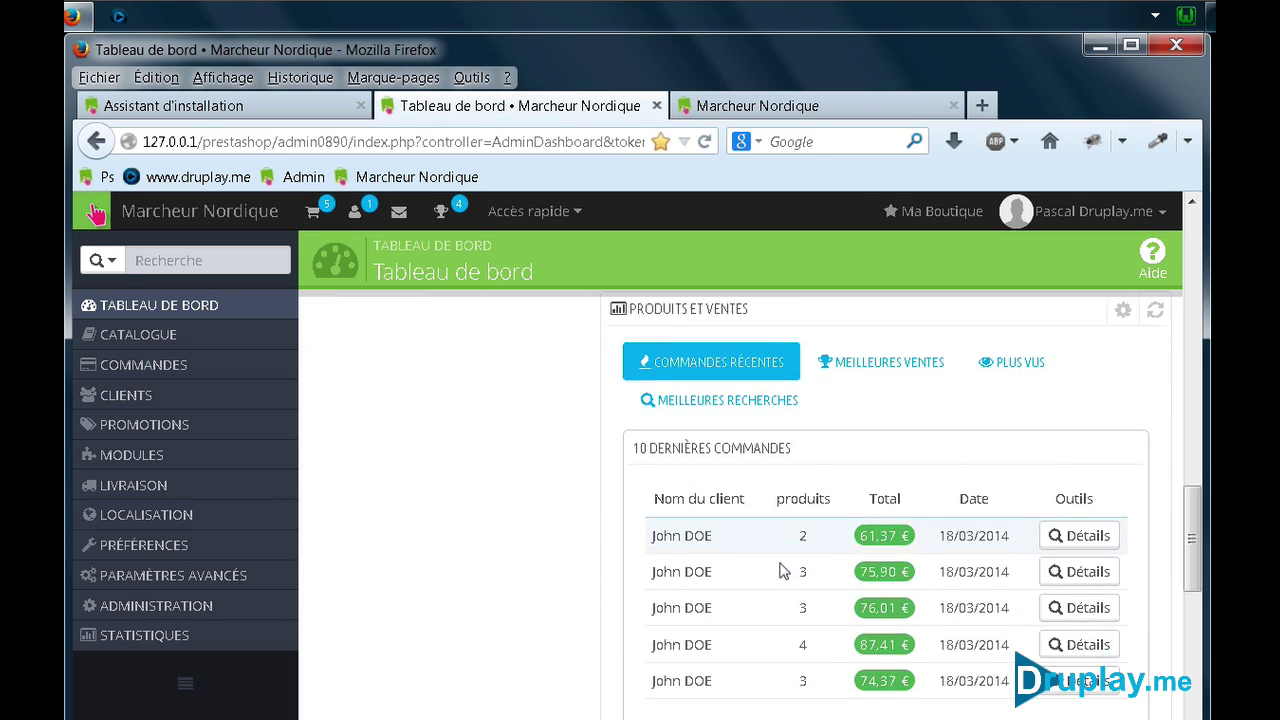
pyautogui.scroll(-10, 783, 570)
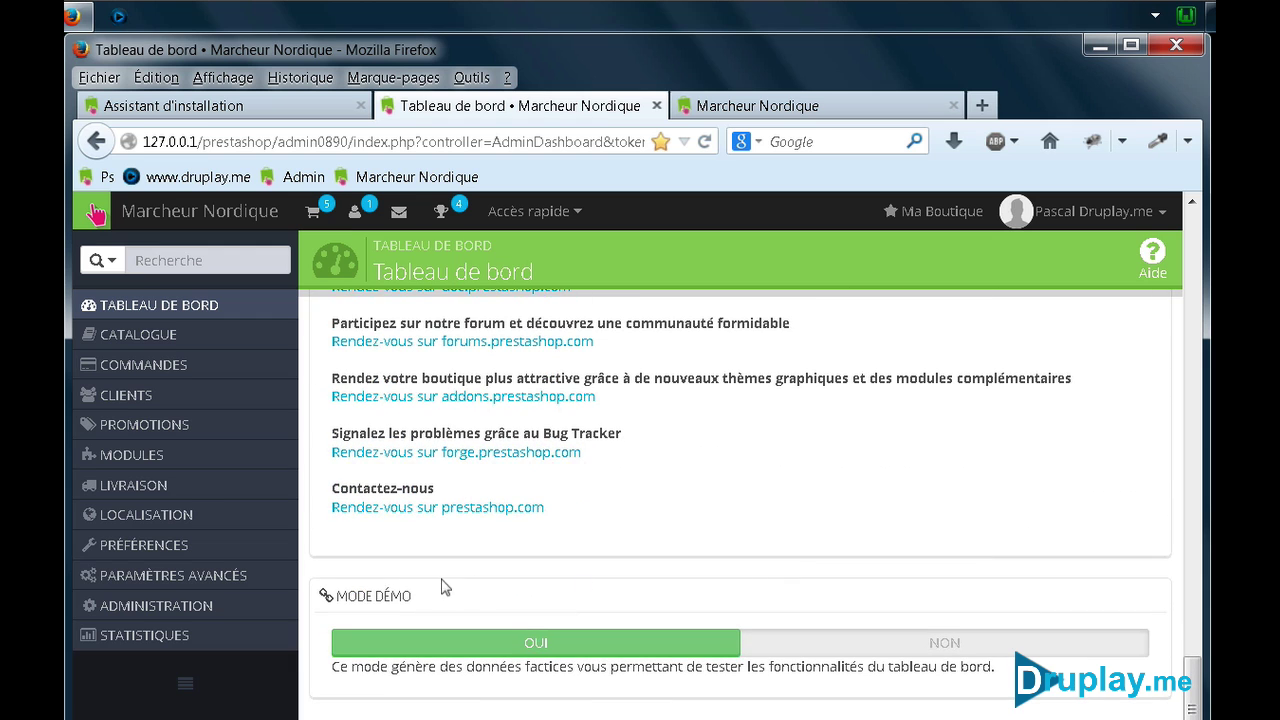
pyautogui.click(833, 650)
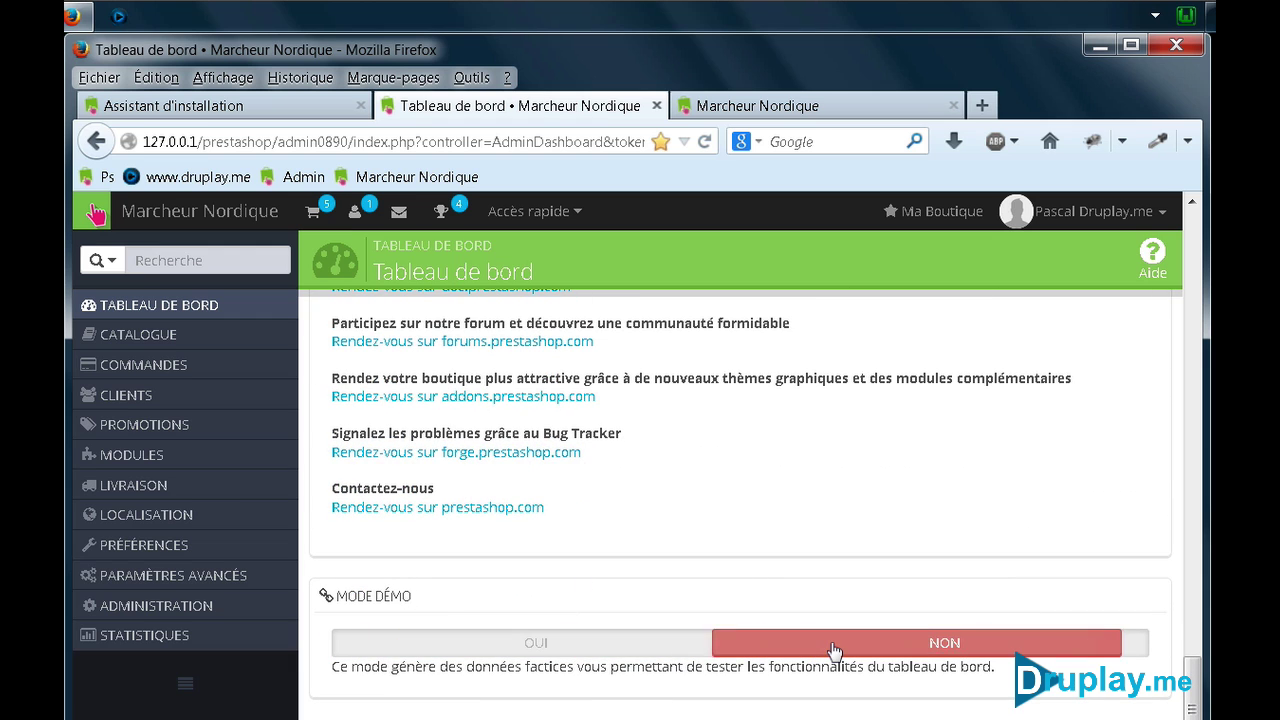
pyautogui.scroll(12, 689, 533)
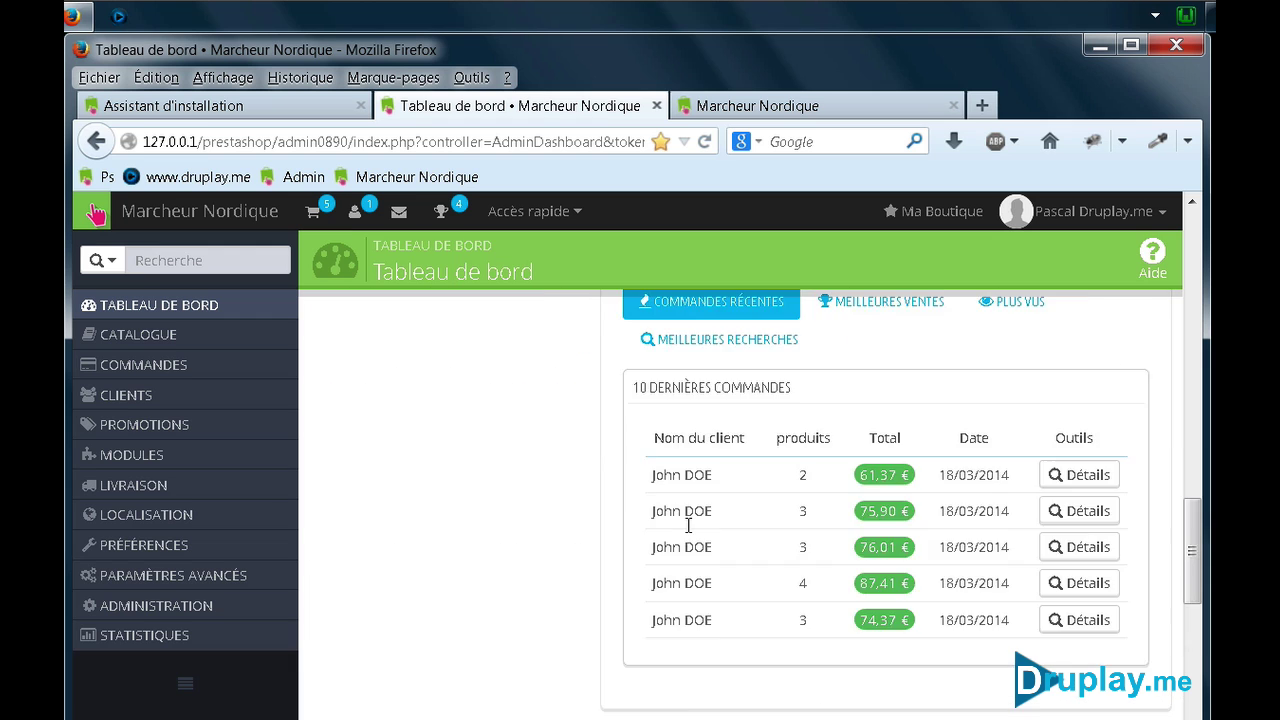
pyautogui.scroll(10, 689, 533)
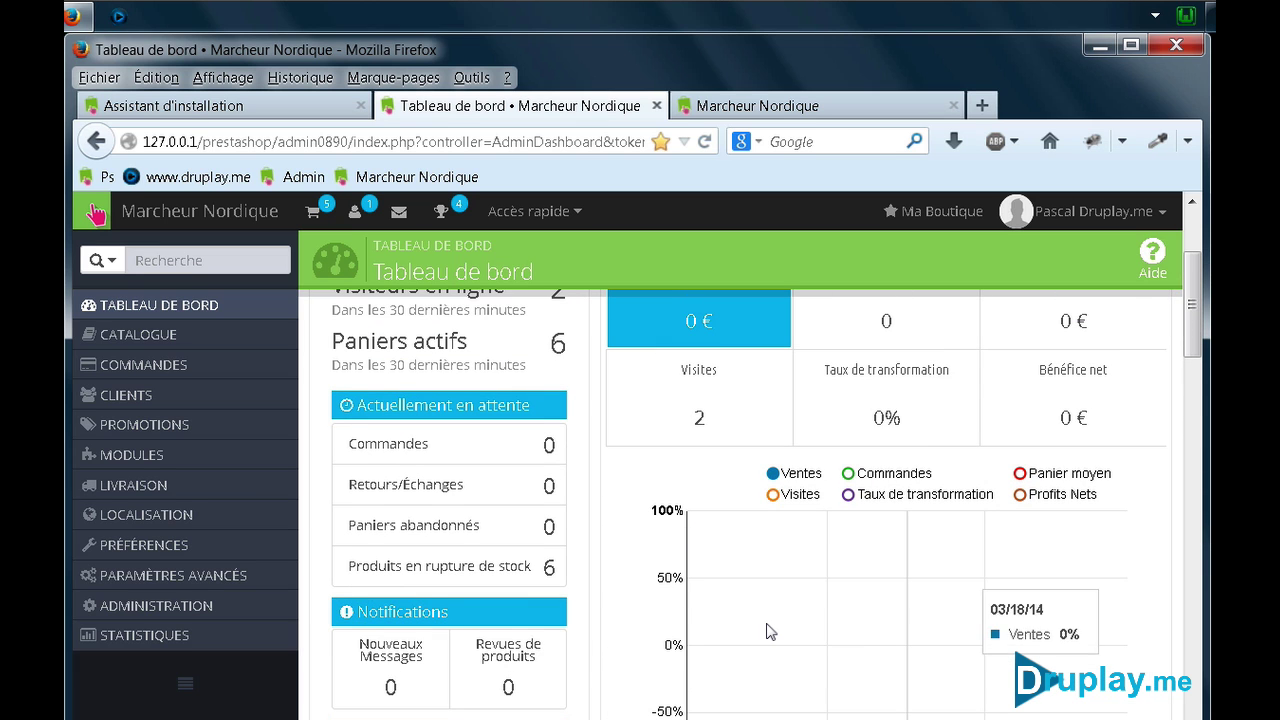
pyautogui.scroll(3, 767, 631)
# Open Modules, filter to the 17 Administration modules, and scroll to Nettoyage de la base de données
pyautogui.moveTo(183, 465)
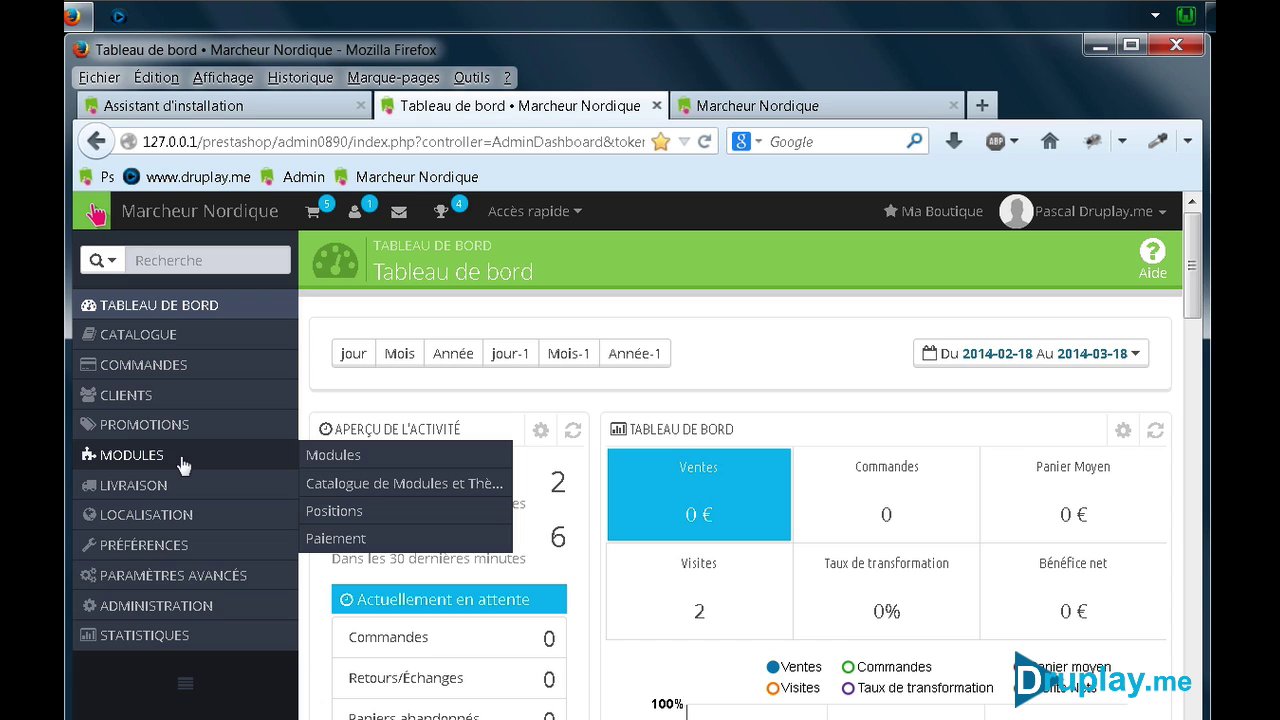
pyautogui.click(340, 455)
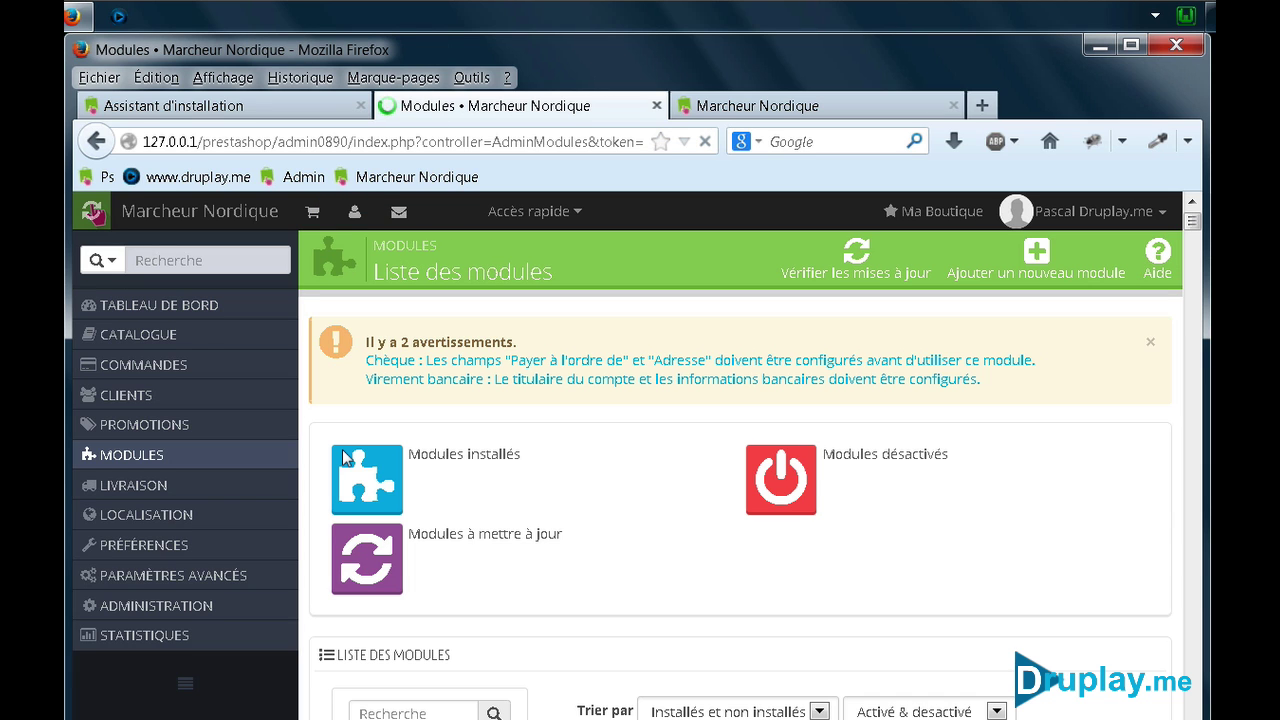
pyautogui.scroll(-5, 571, 491)
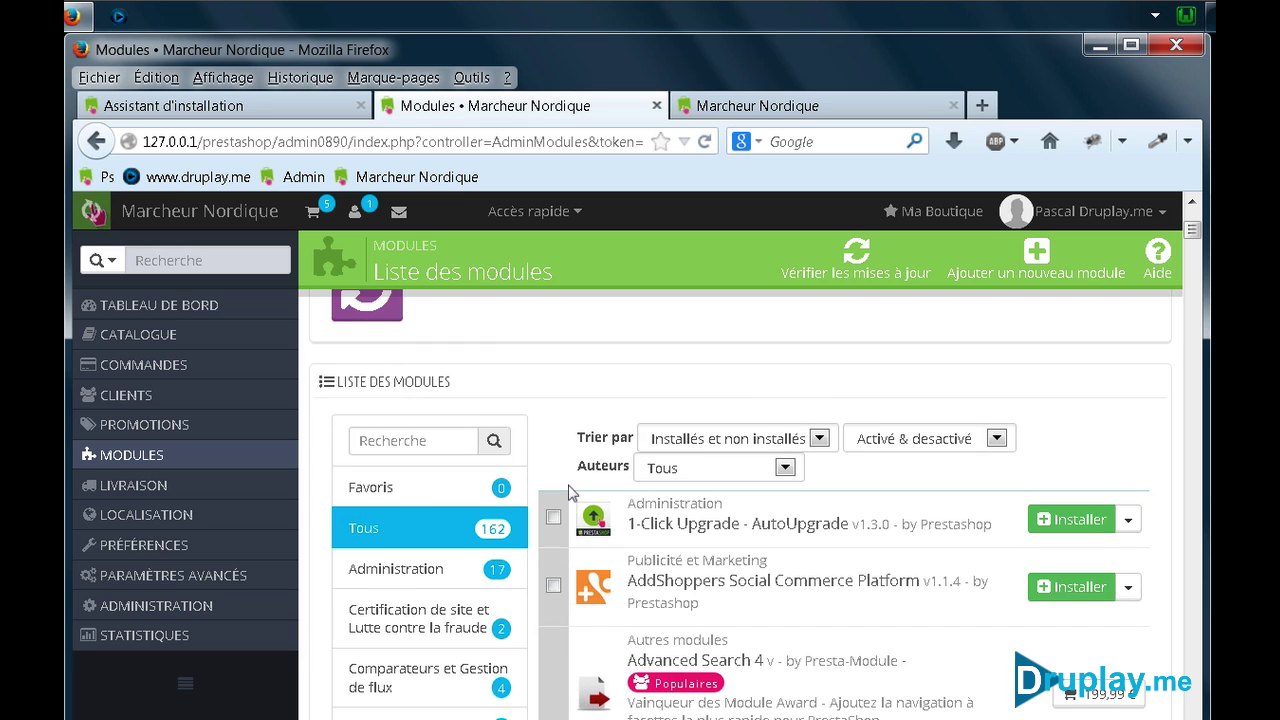
pyautogui.scroll(-5, 414, 605)
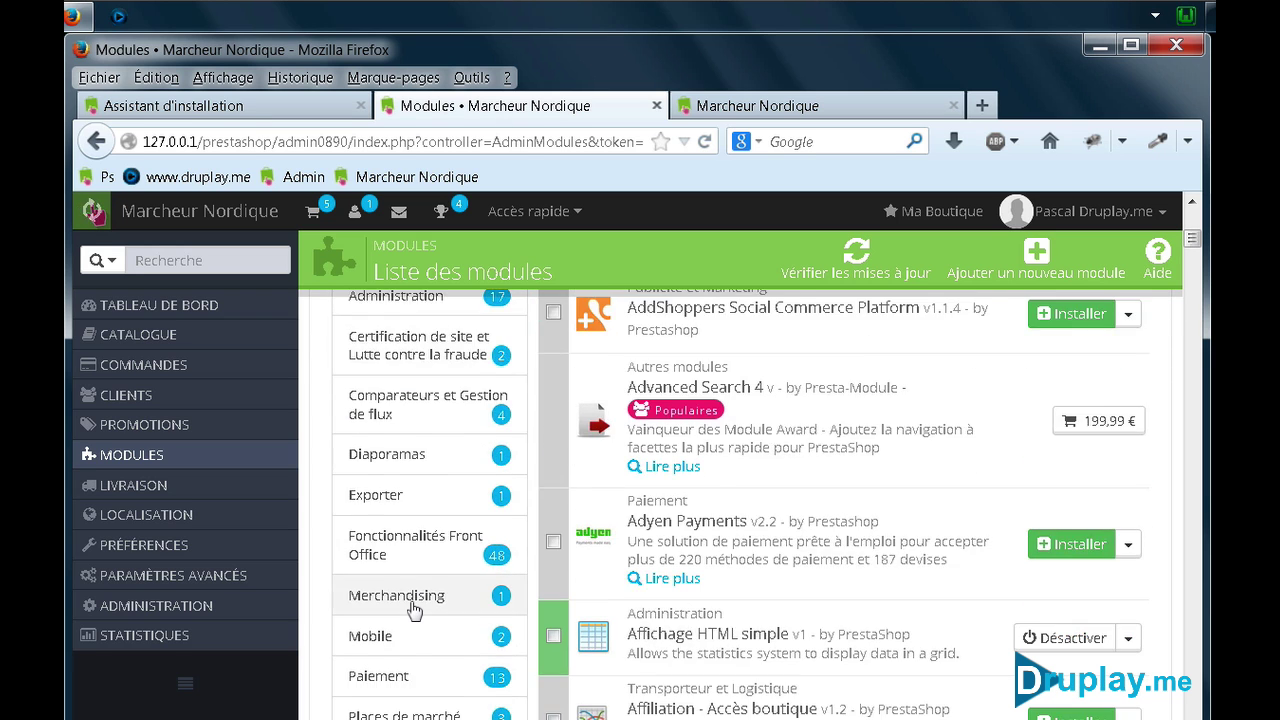
pyautogui.scroll(2, 414, 608)
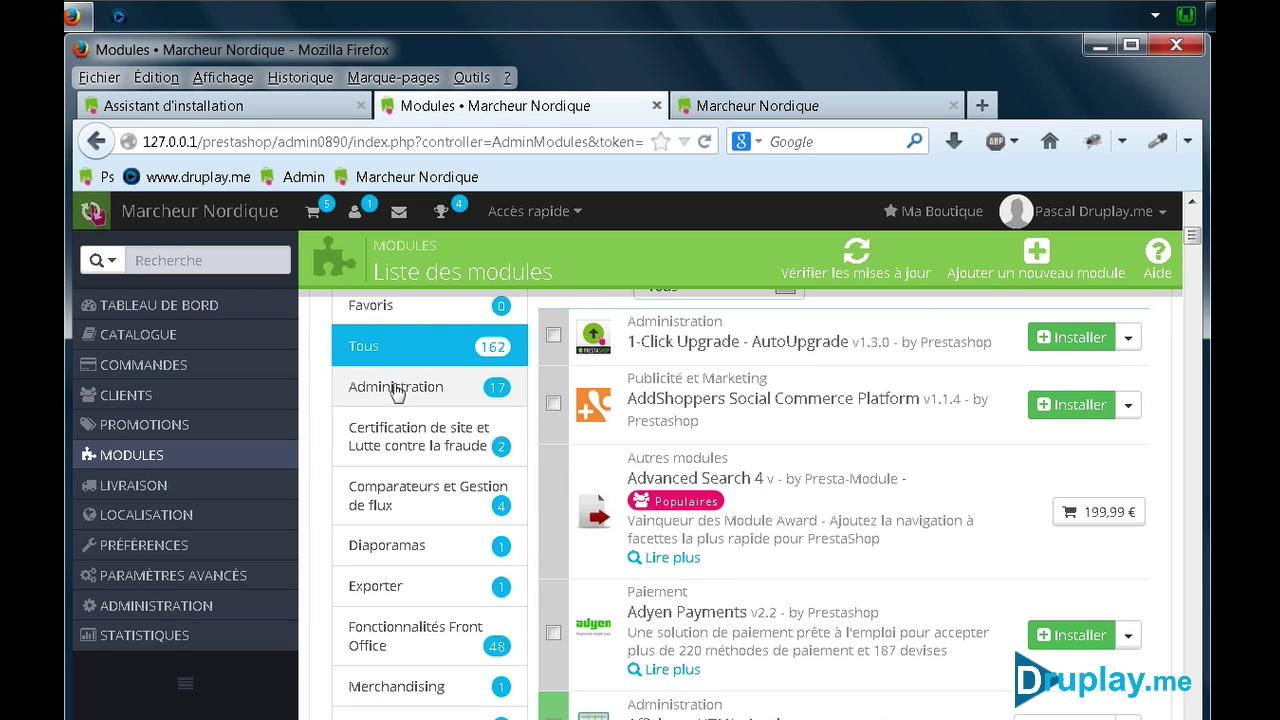
pyautogui.click(397, 390)
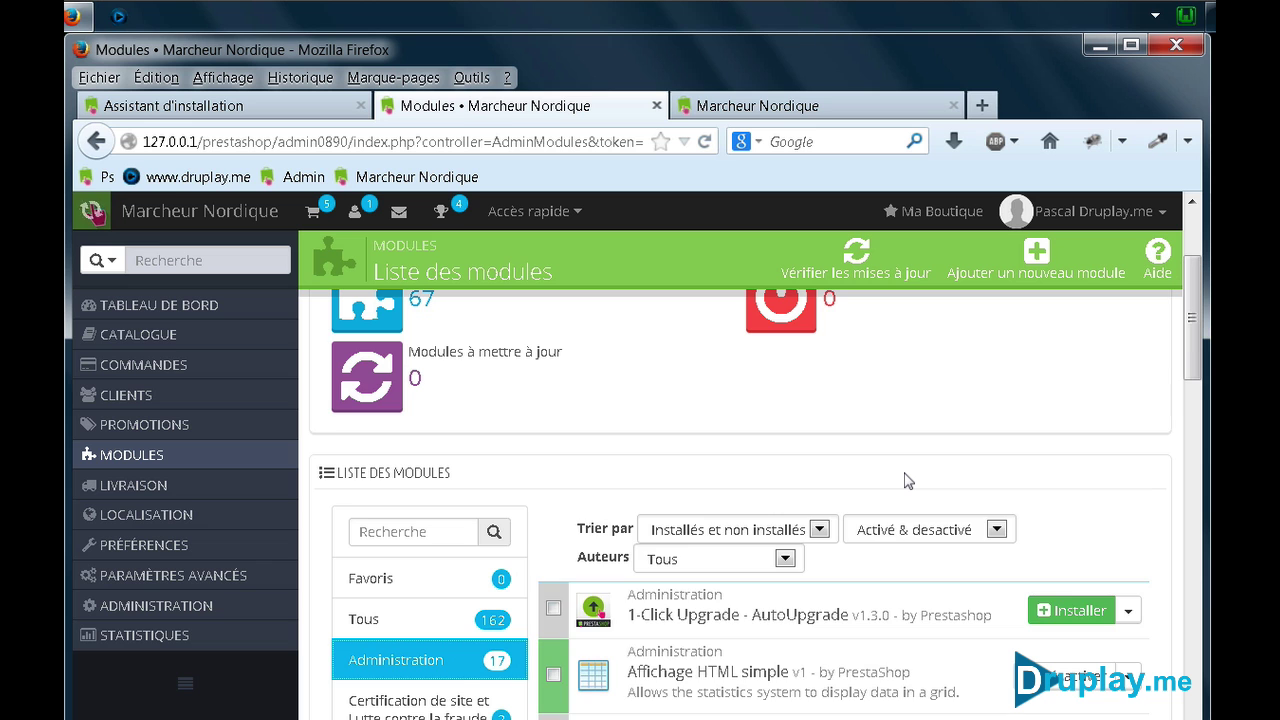
pyautogui.scroll(-10, 908, 481)
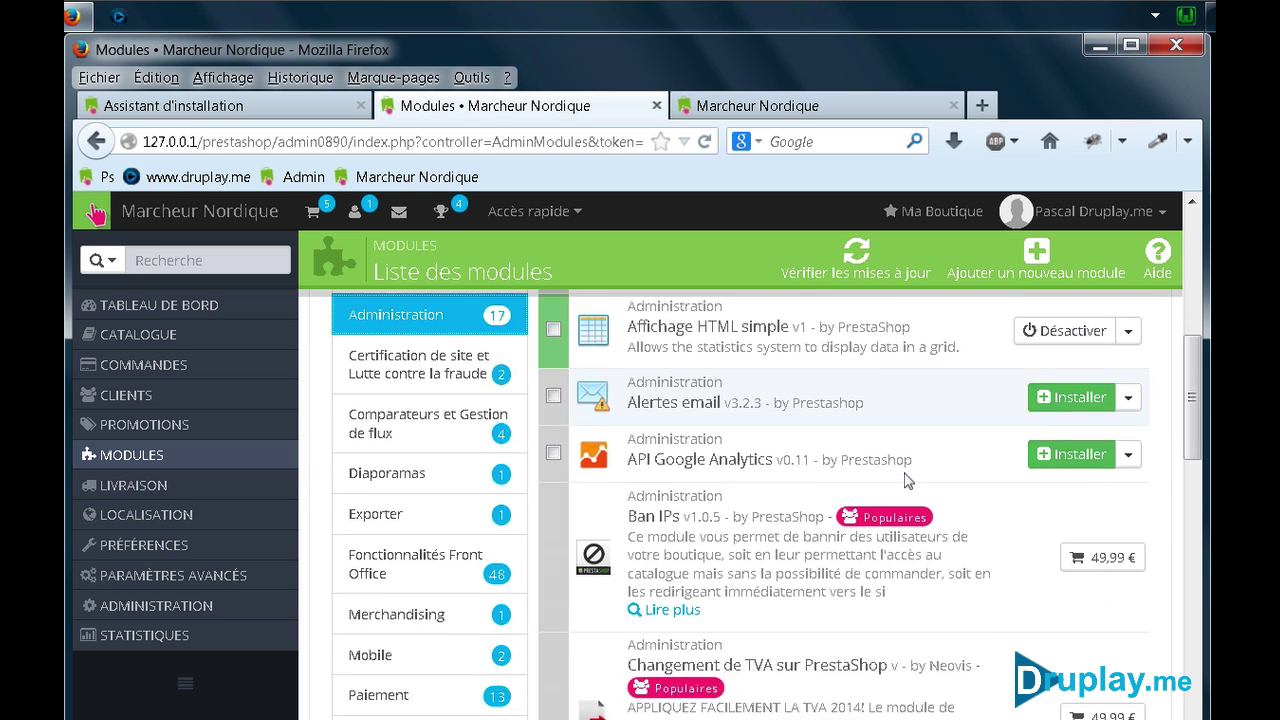
pyautogui.scroll(-9, 905, 472)
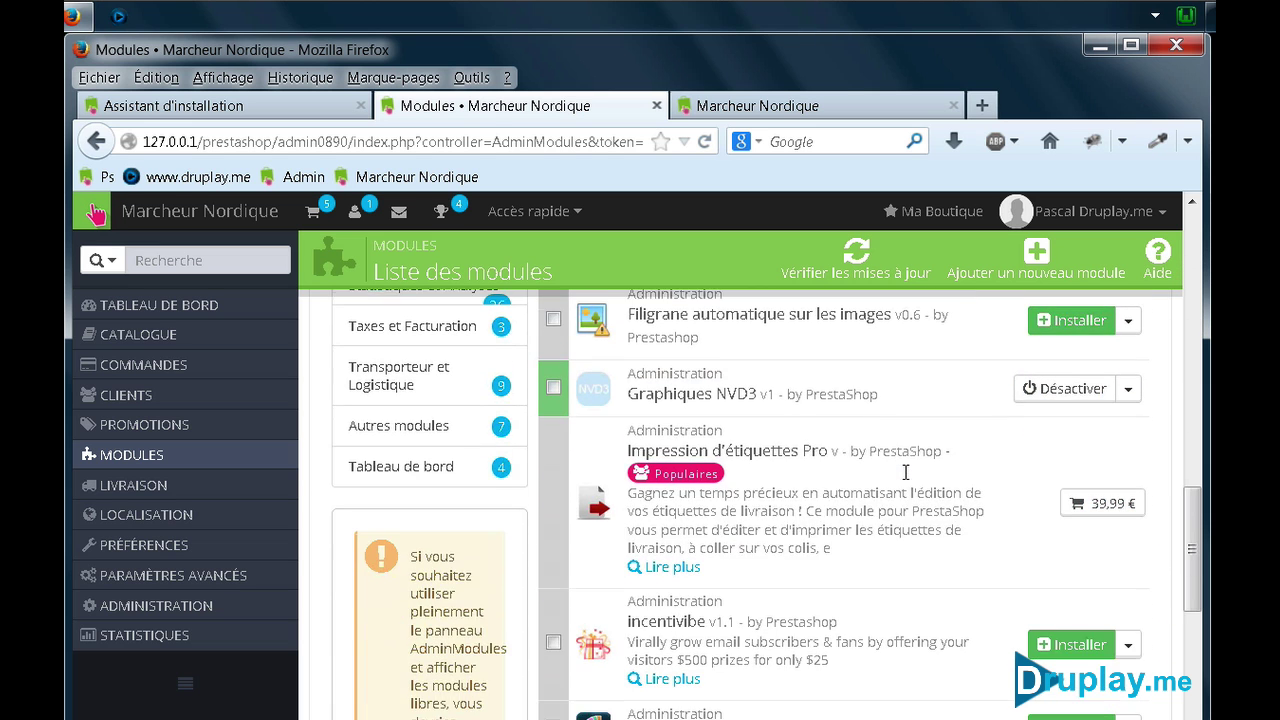
pyautogui.scroll(-10, 906, 480)
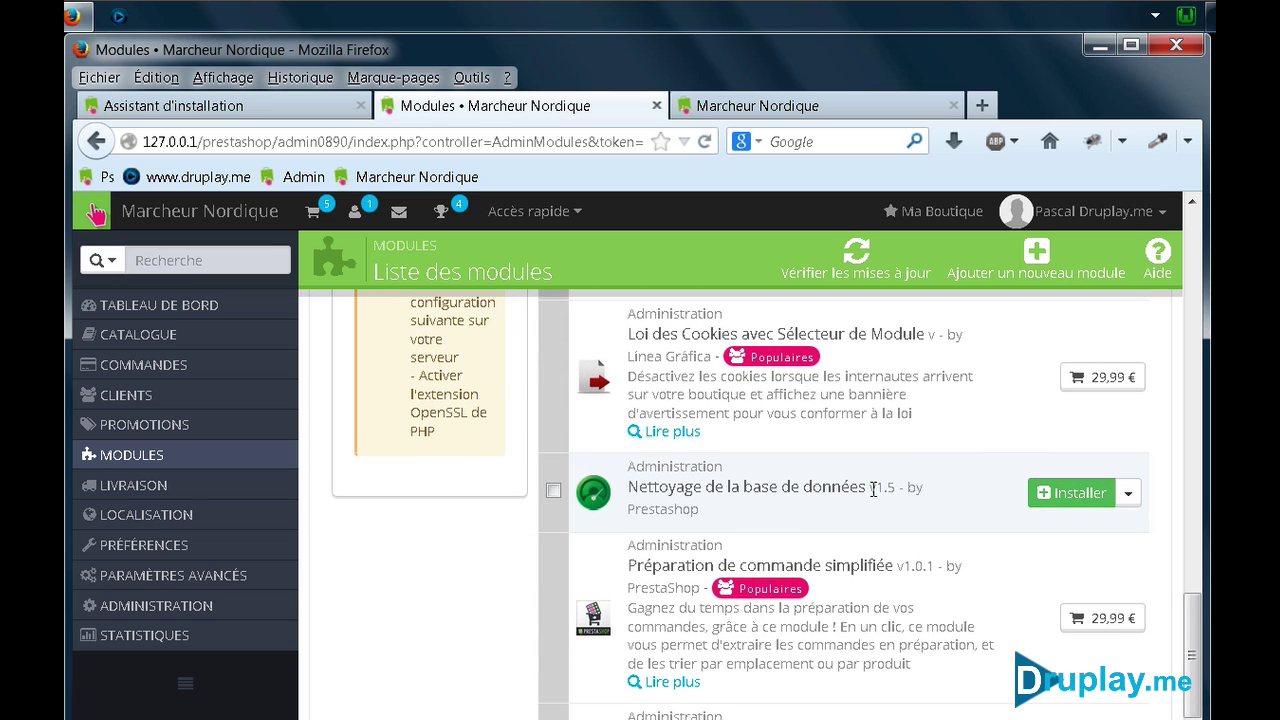
# Install the Nettoyage de la base de données (pscleaner) module
pyautogui.click(1063, 497)
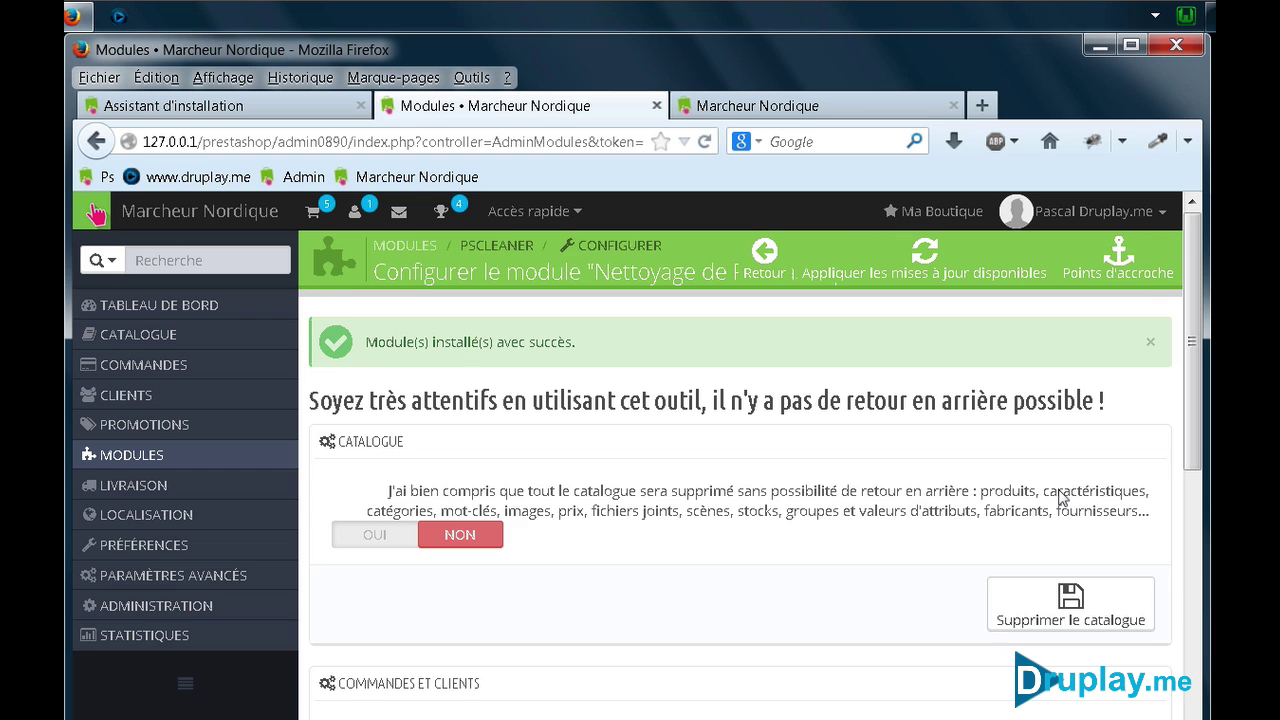
pyautogui.scroll(-3, 589, 402)
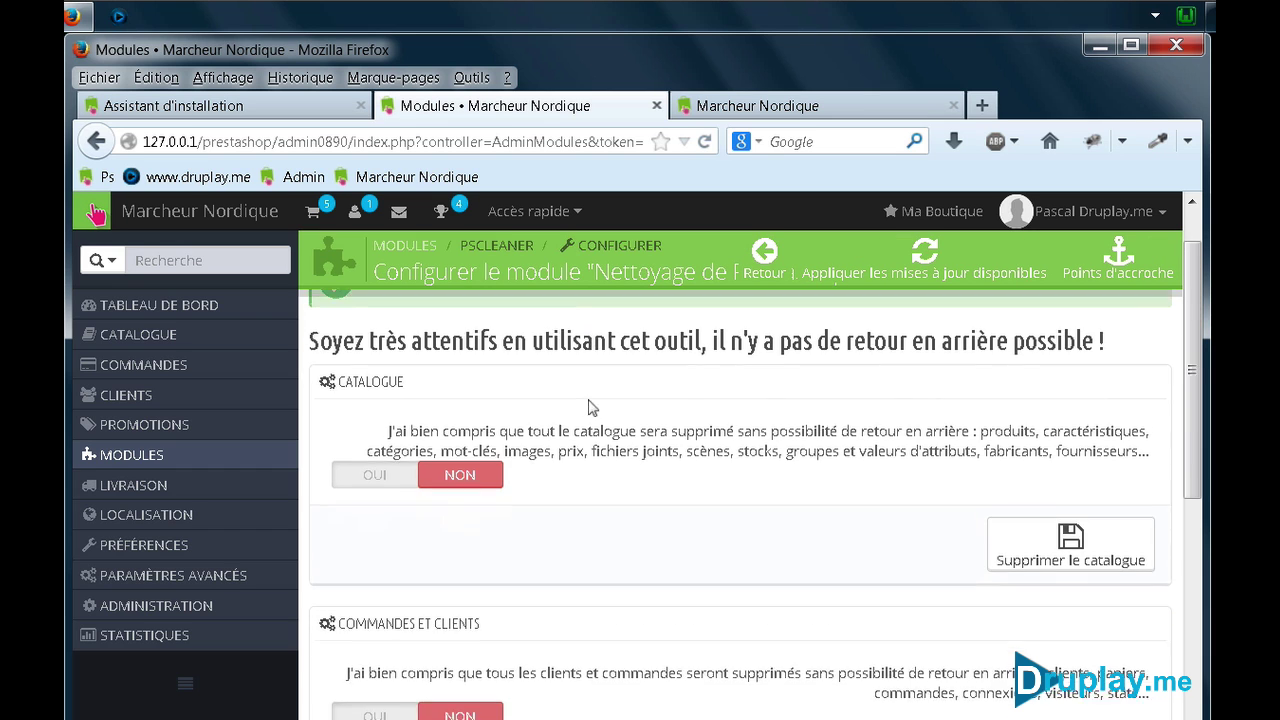
pyautogui.scroll(3, 591, 406)
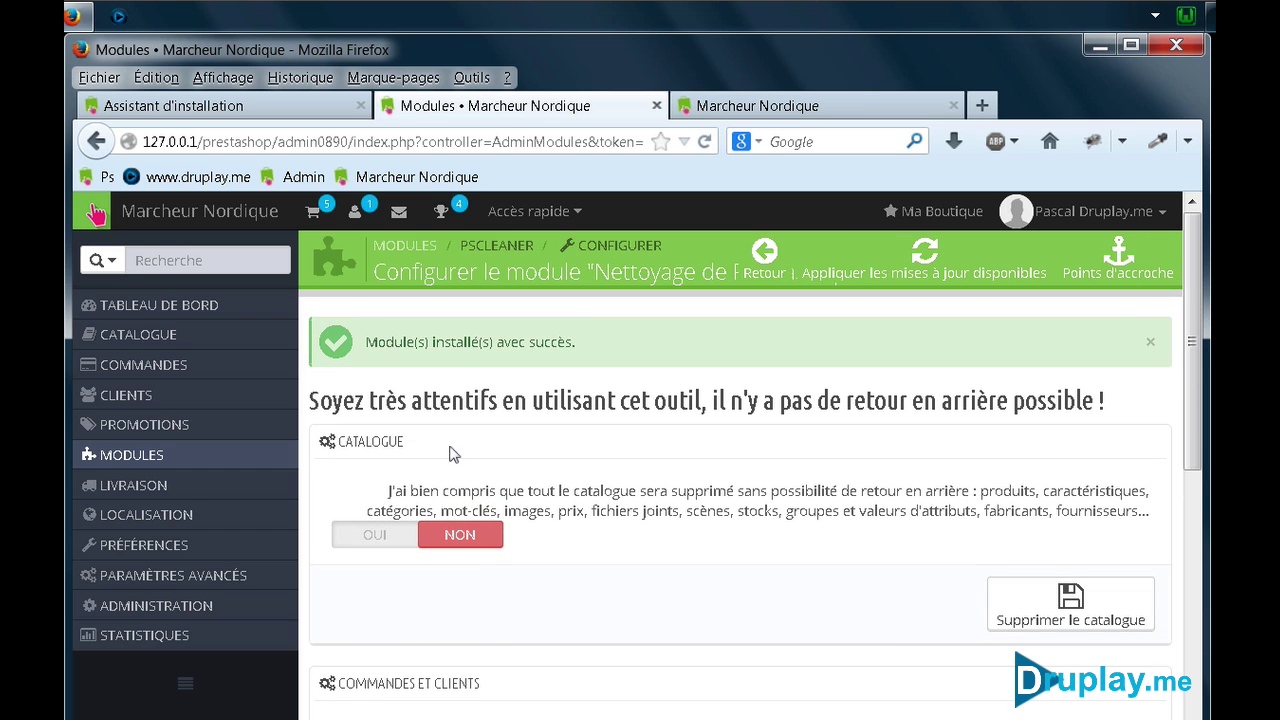
# Set Catalogue to OUI and delete the whole product catalogue, confirming with OK
pyautogui.click(364, 537)
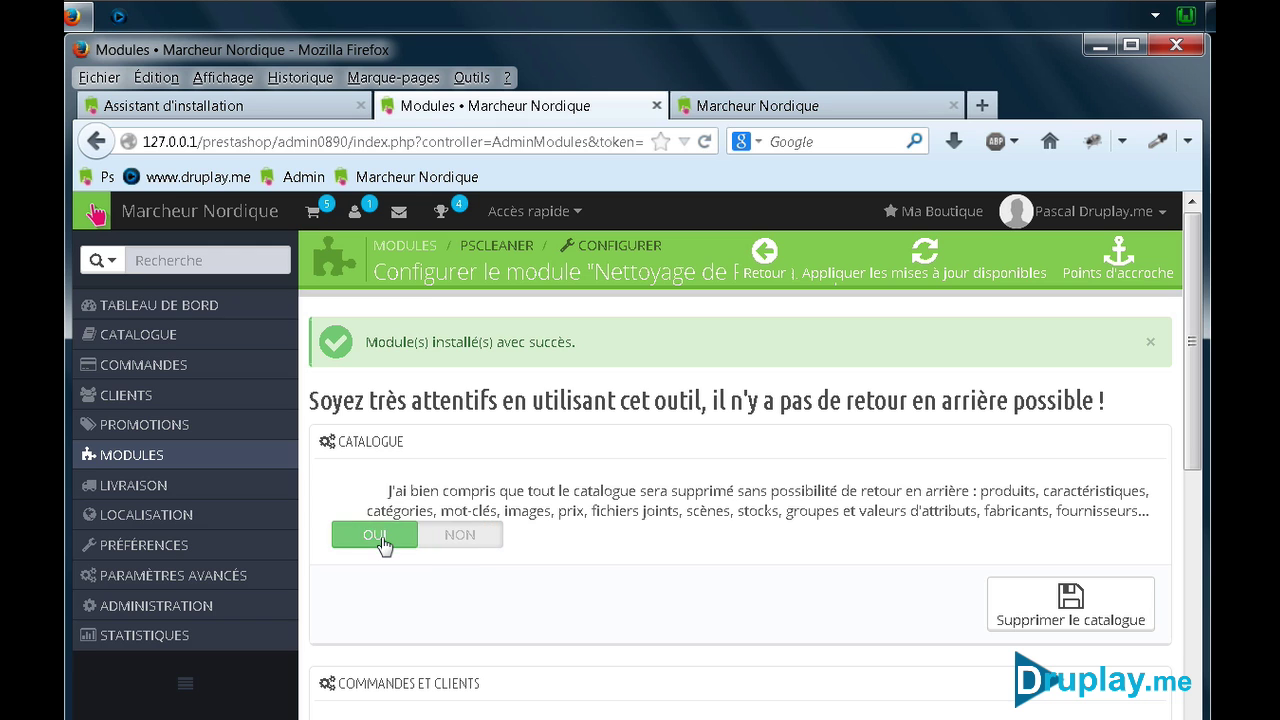
pyautogui.click(1043, 606)
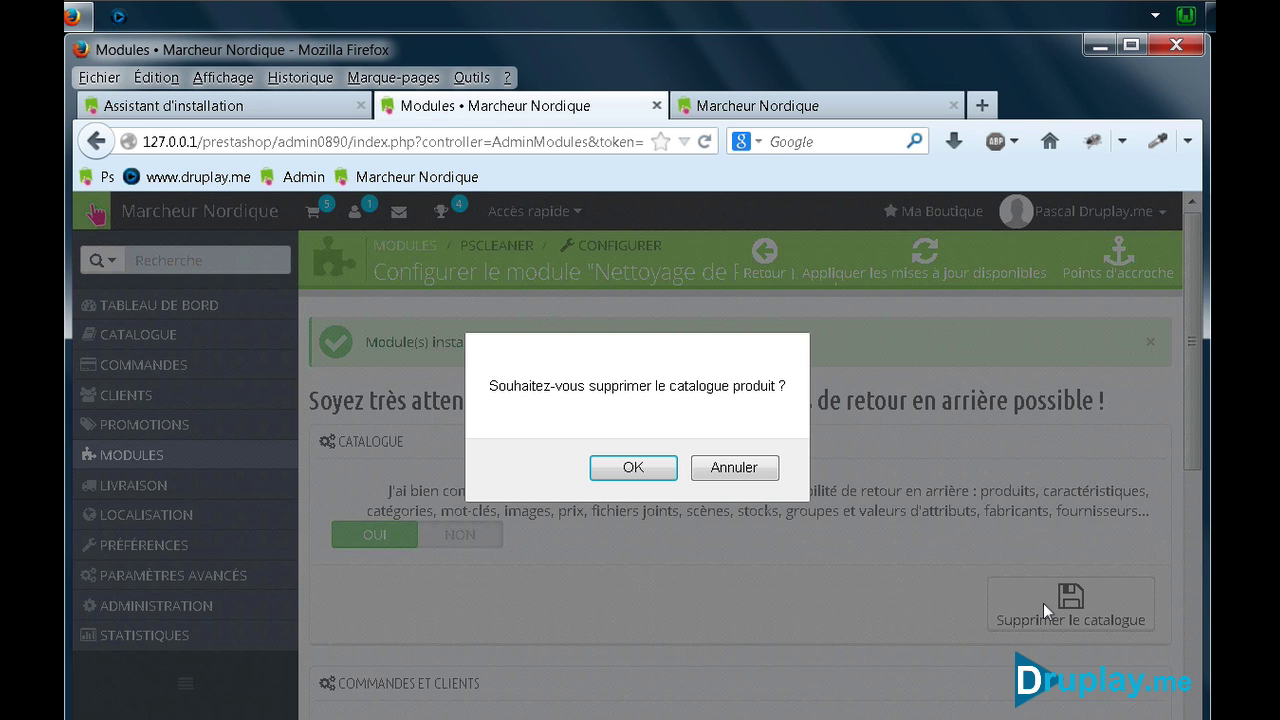
pyautogui.click(645, 462)
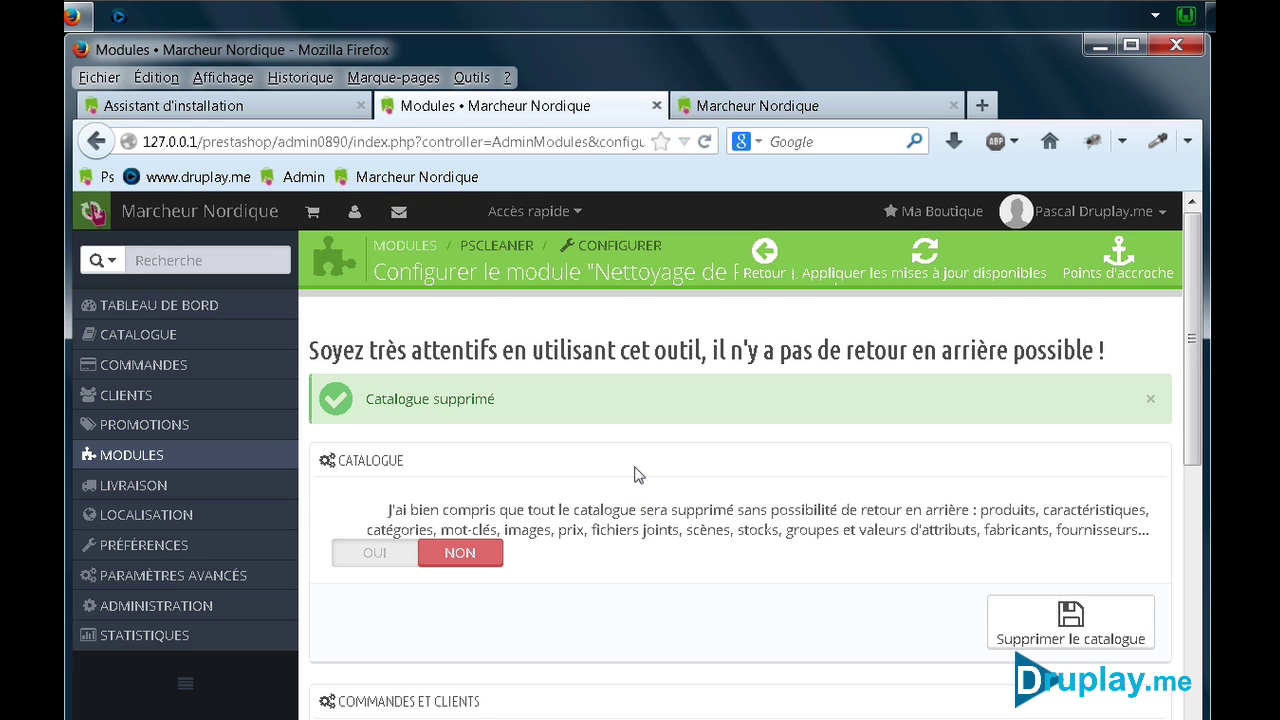
pyautogui.scroll(-5, 635, 475)
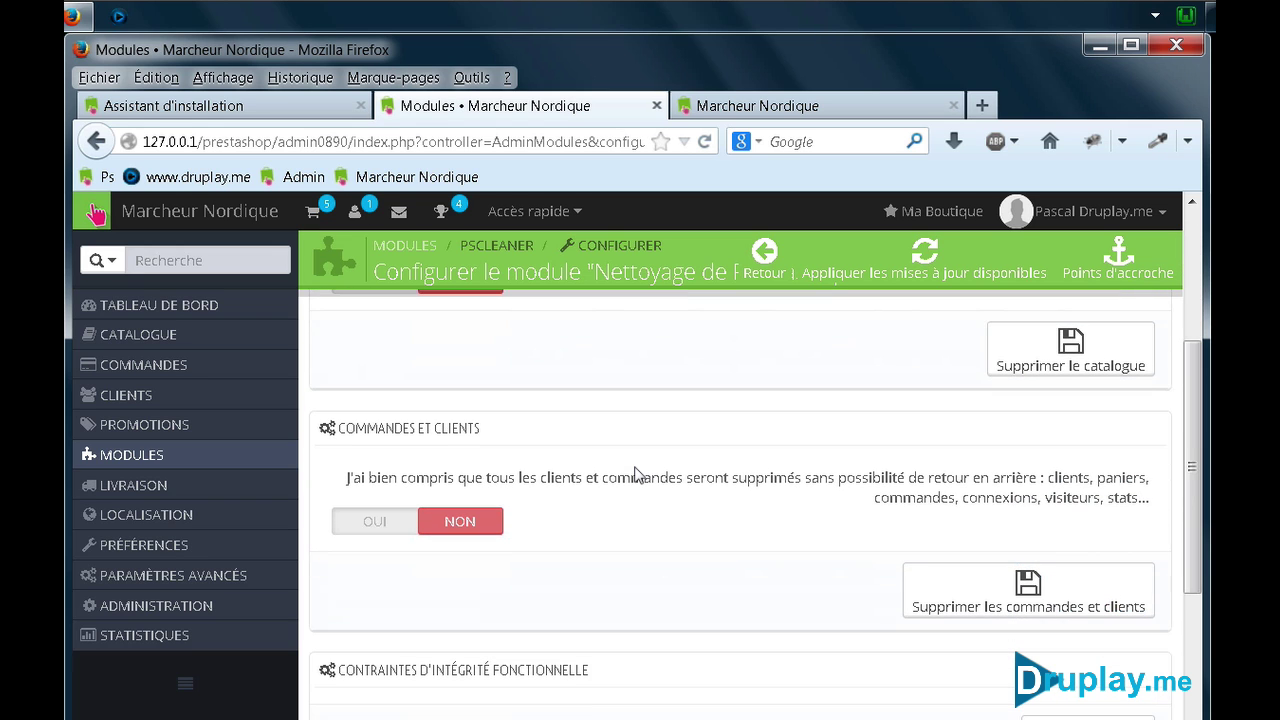
# Set Commandes et clients to OUI and delete all orders and customers, confirming with OK
pyautogui.click(372, 522)
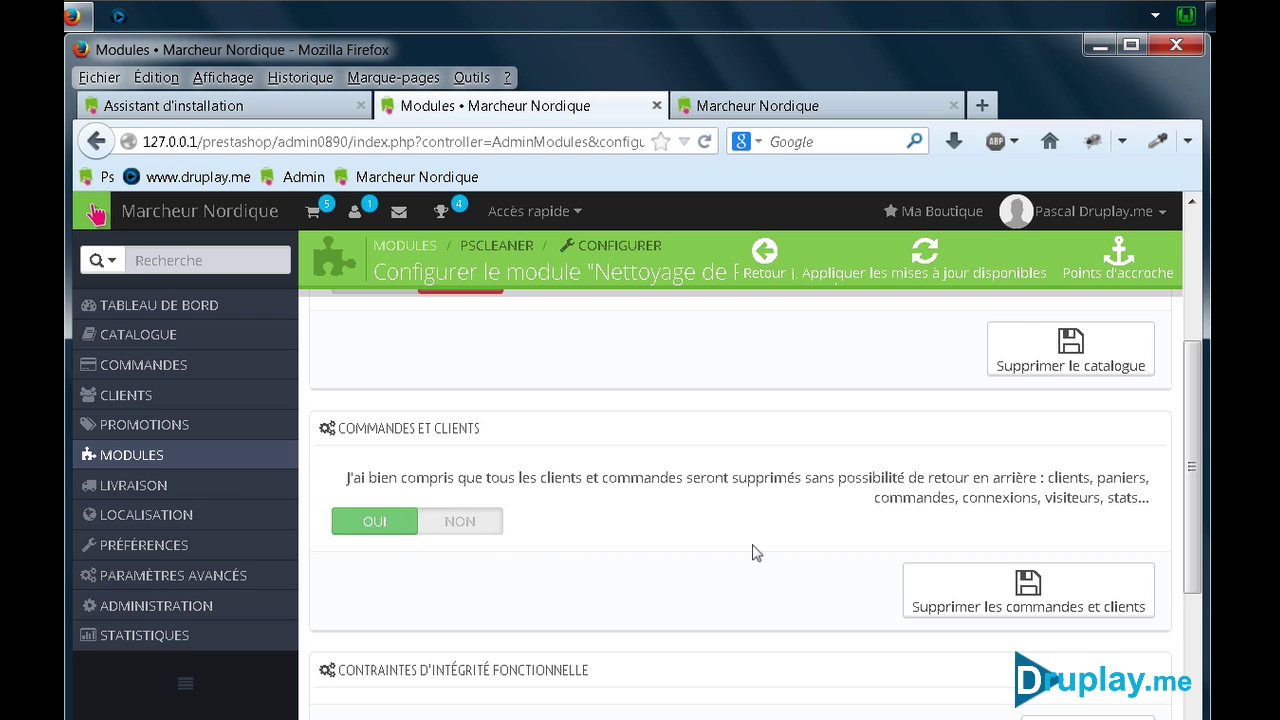
pyautogui.click(1022, 584)
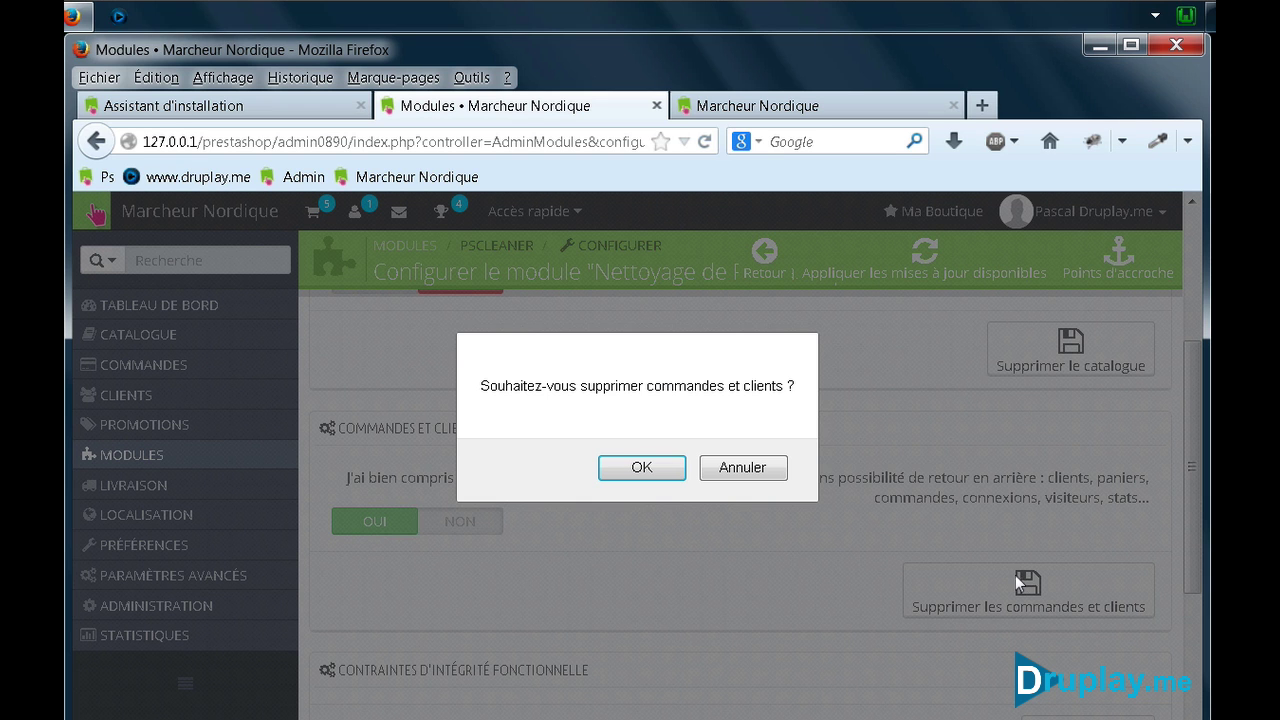
pyautogui.click(643, 468)
# Run Vérifier et réparer to fix the database integrity constraints
pyautogui.scroll(-5, 655, 470)
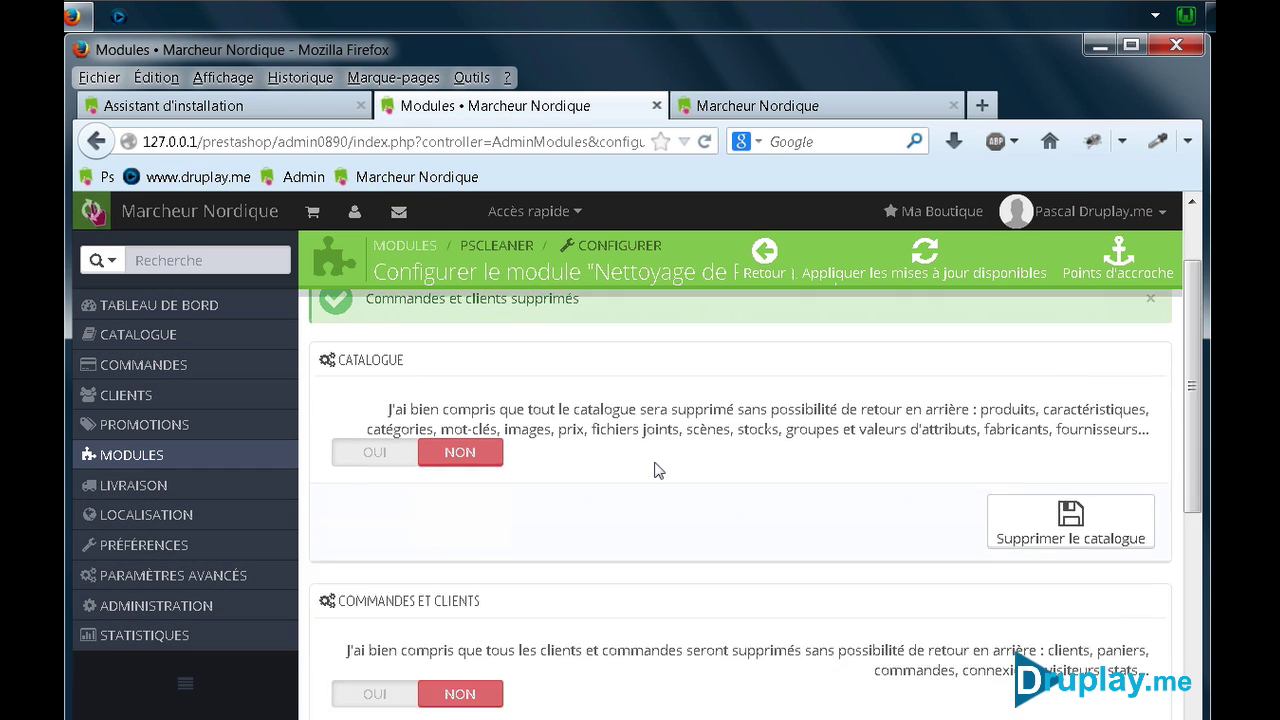
pyautogui.scroll(-2, 655, 470)
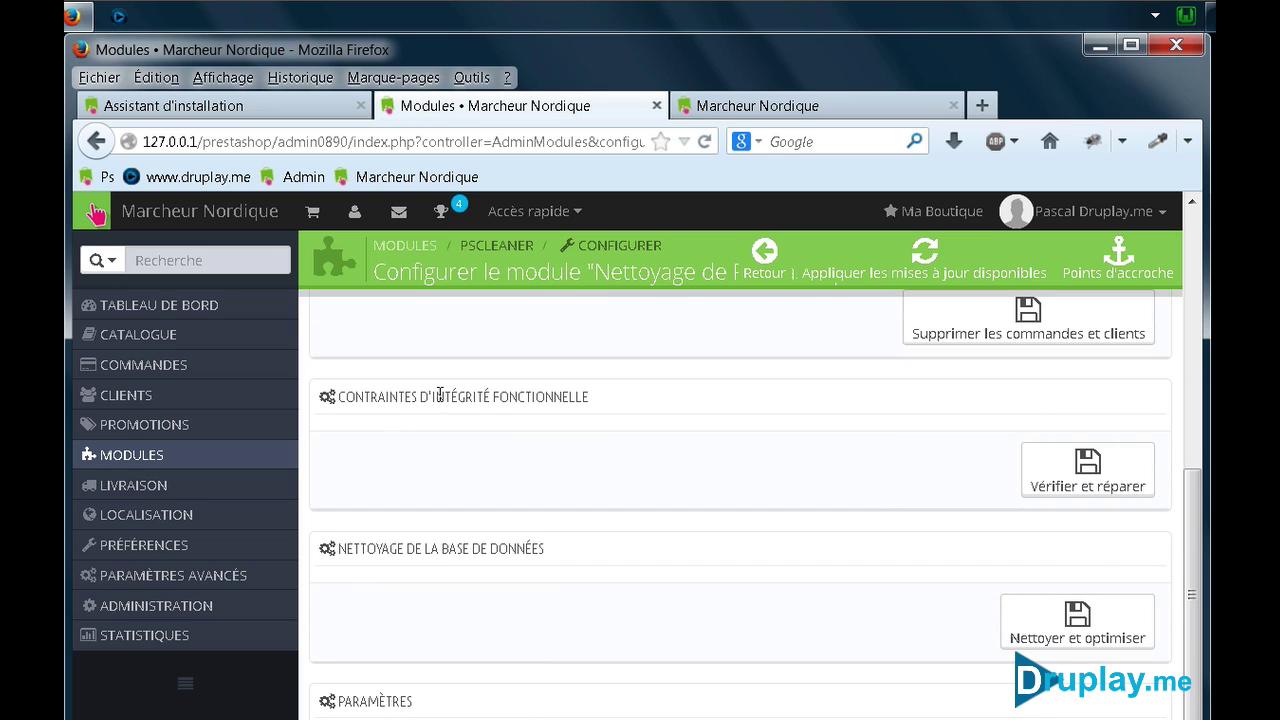
pyautogui.click(1080, 480)
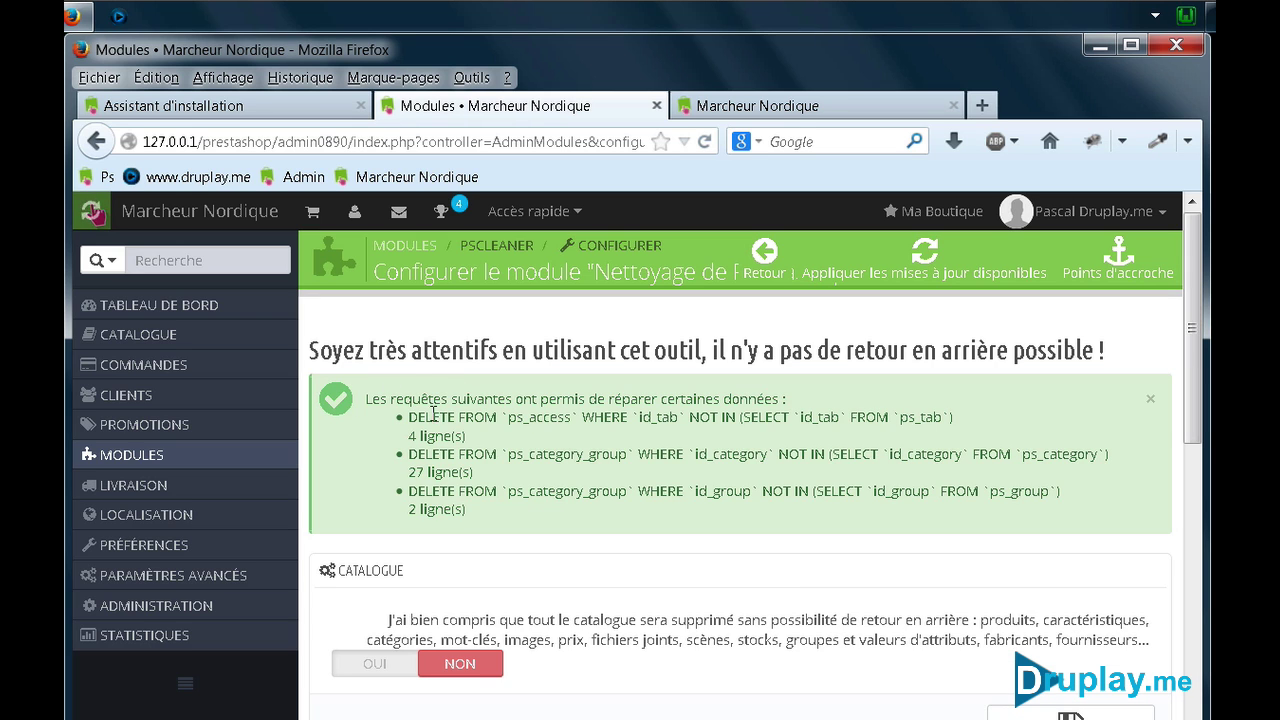
# Run PSCleaner's 'Nettoyer et optimiser' on the database and review the successful UPDATE messages
pyautogui.scroll(-10, 737, 449)
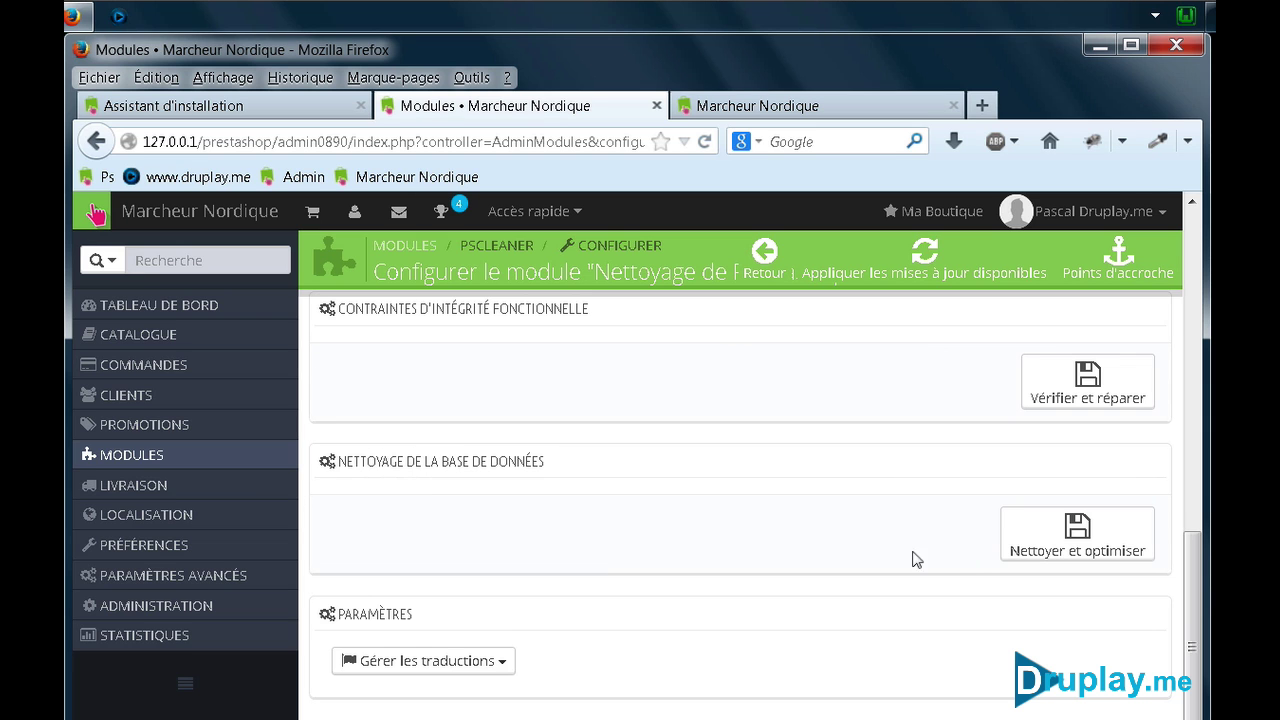
pyautogui.click(1092, 534)
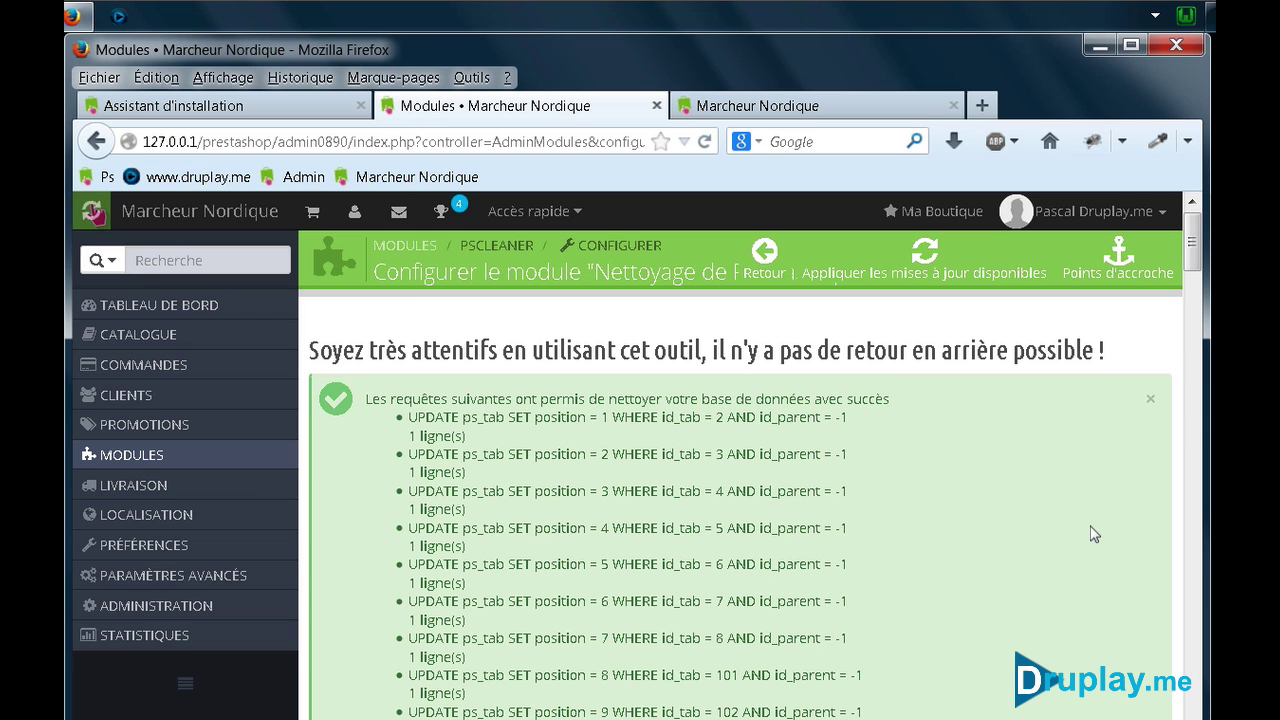
pyautogui.scroll(-15, 825, 491)
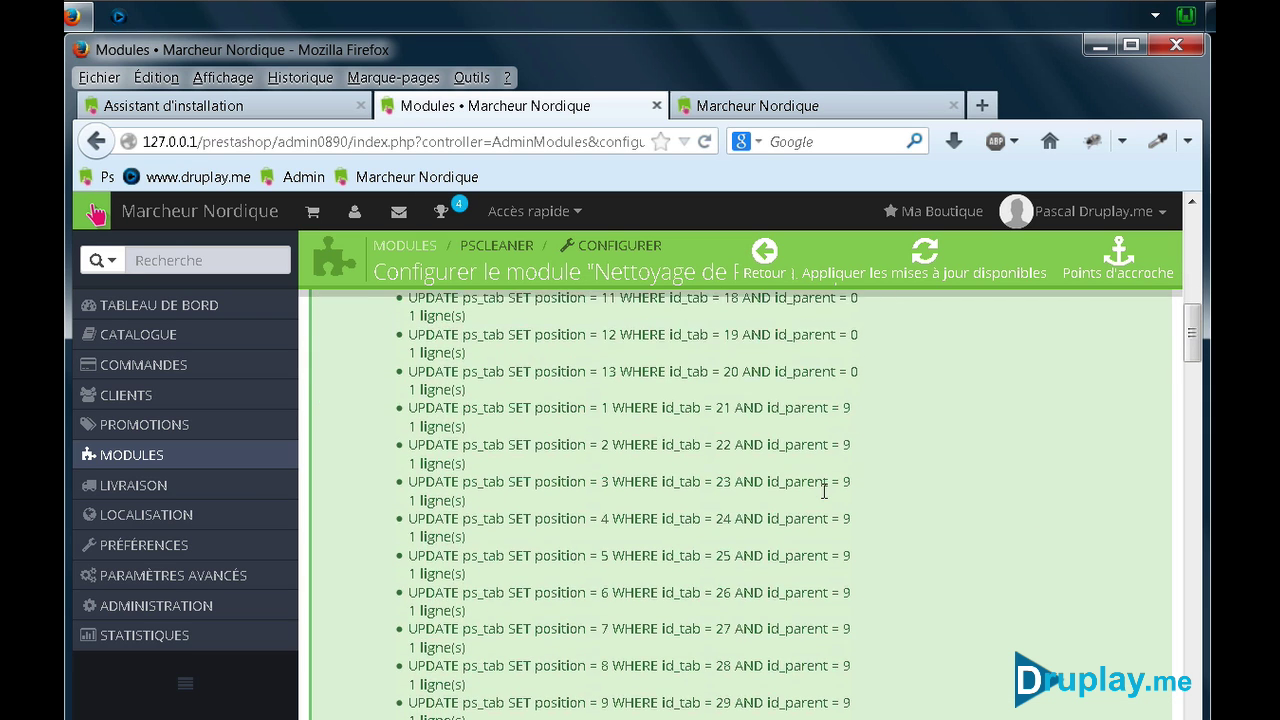
pyautogui.scroll(-5, 825, 491)
pyautogui.scroll(20, 825, 491)
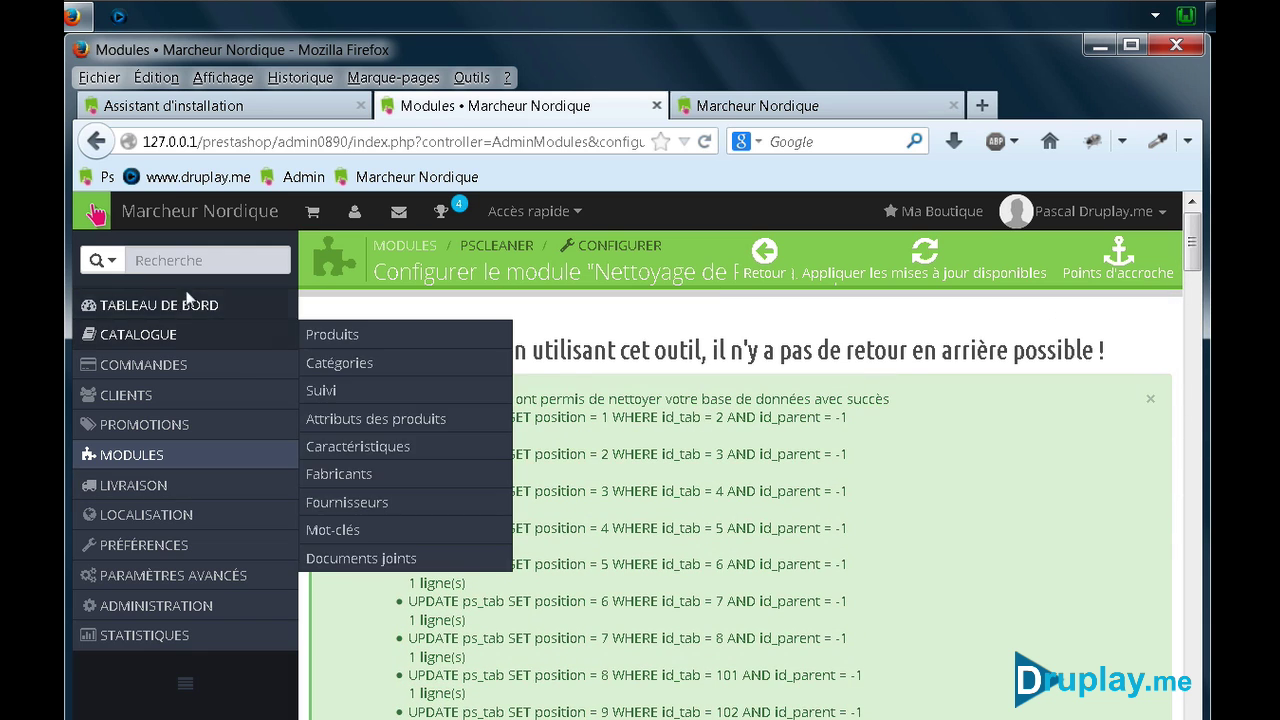
pyautogui.click(188, 306)
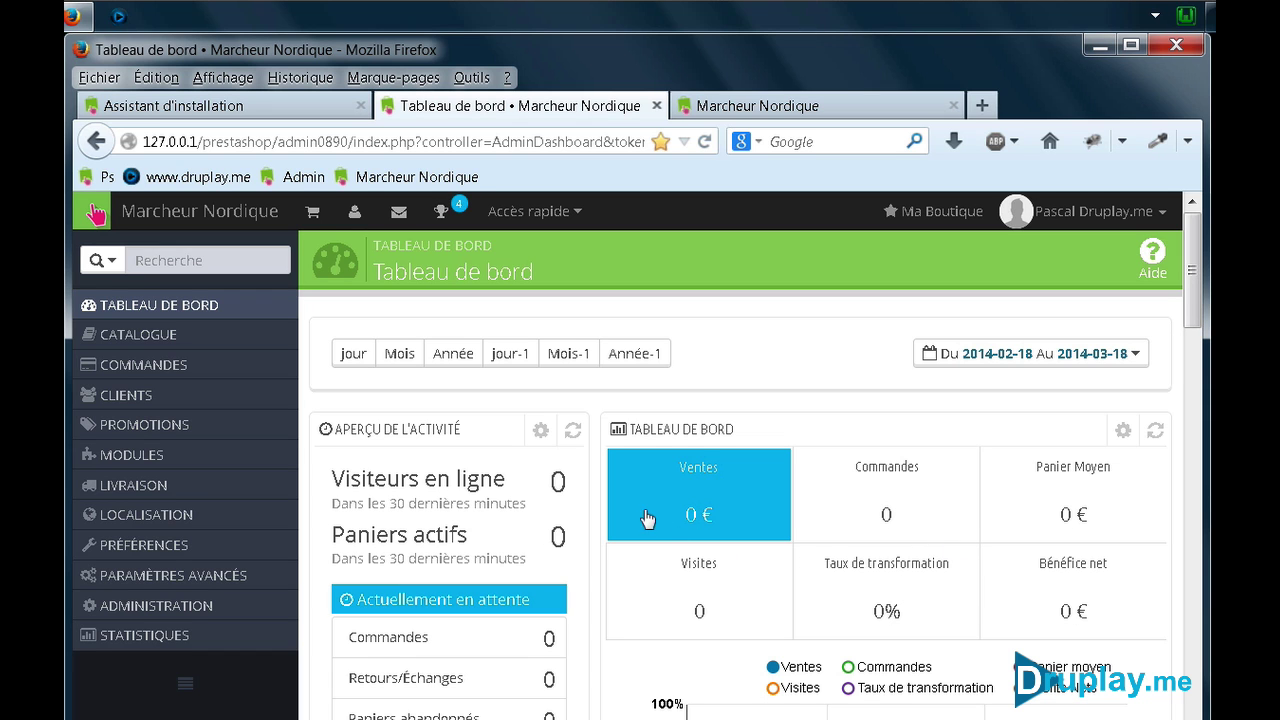
# Review the dashboard's zeroed figures and switch to the Marcheur Nordique storefront tab
pyautogui.scroll(-6, 932, 588)
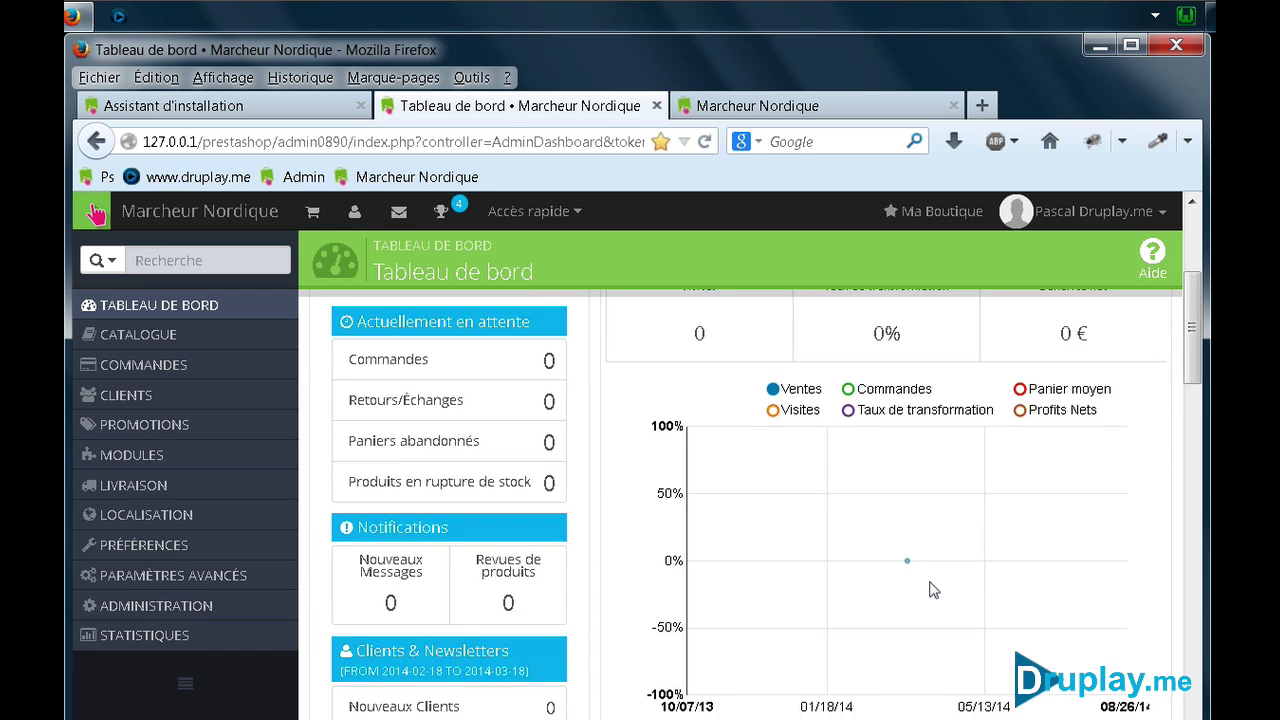
pyautogui.scroll(6, 932, 590)
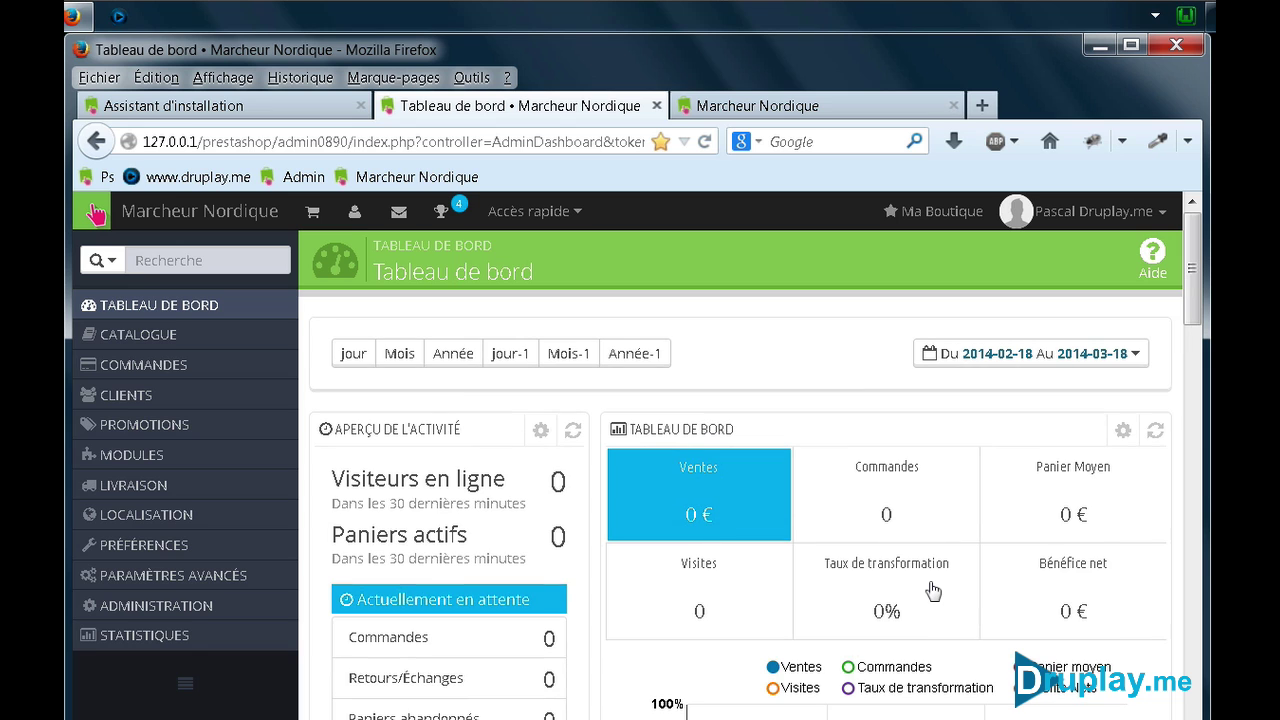
pyautogui.click(828, 104)
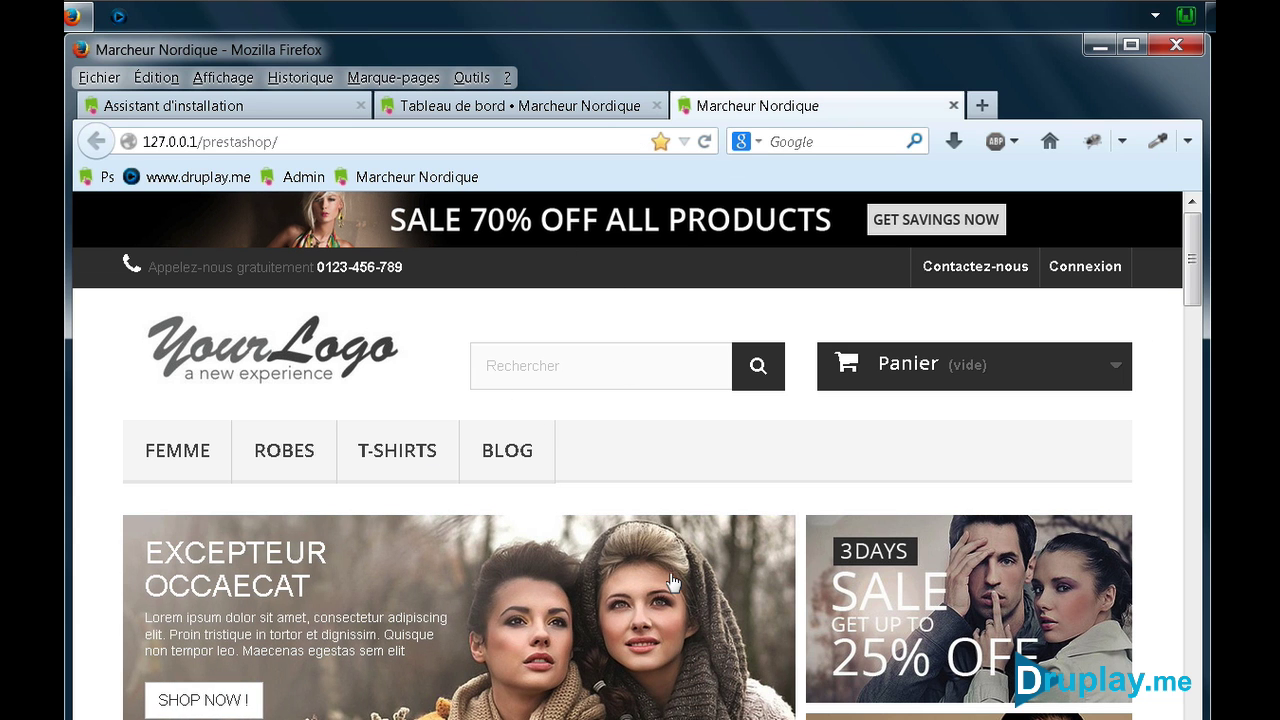
pyautogui.scroll(-5, 705, 625)
pyautogui.scroll(5, 702, 615)
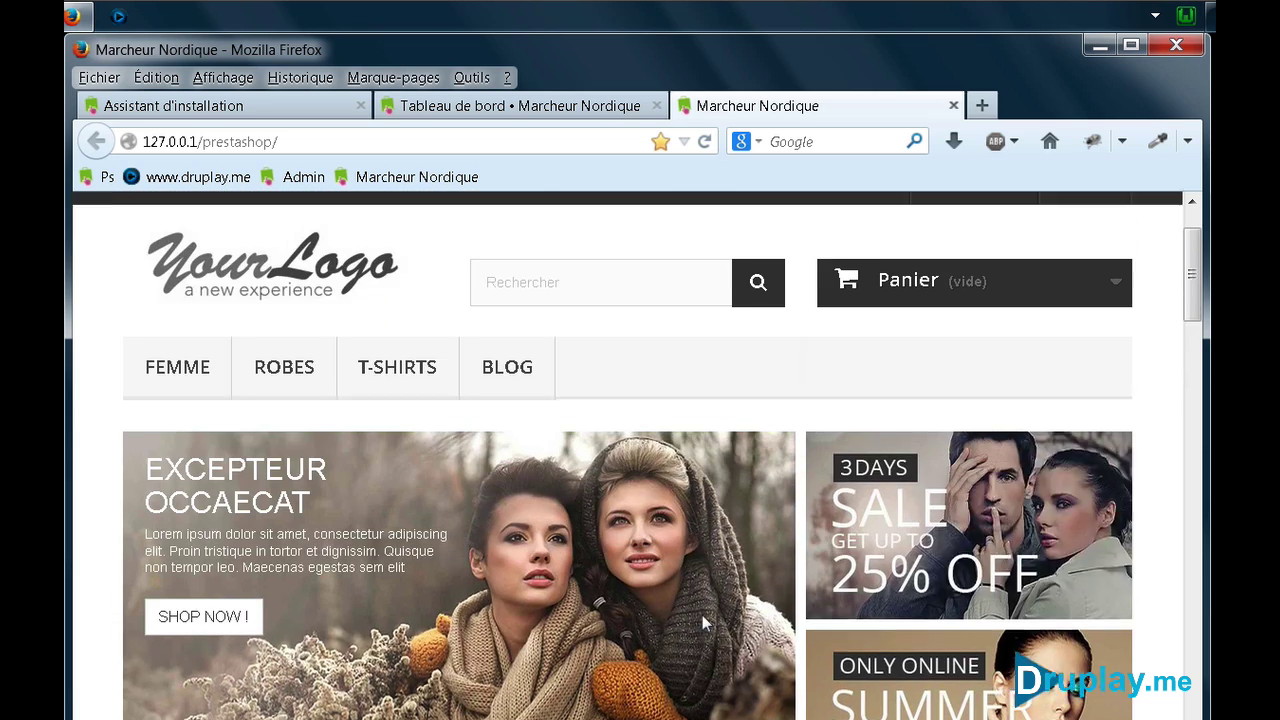
# Reload the storefront to confirm the demo catalogue is gone, then close both shop tabs
pyautogui.click(704, 141)
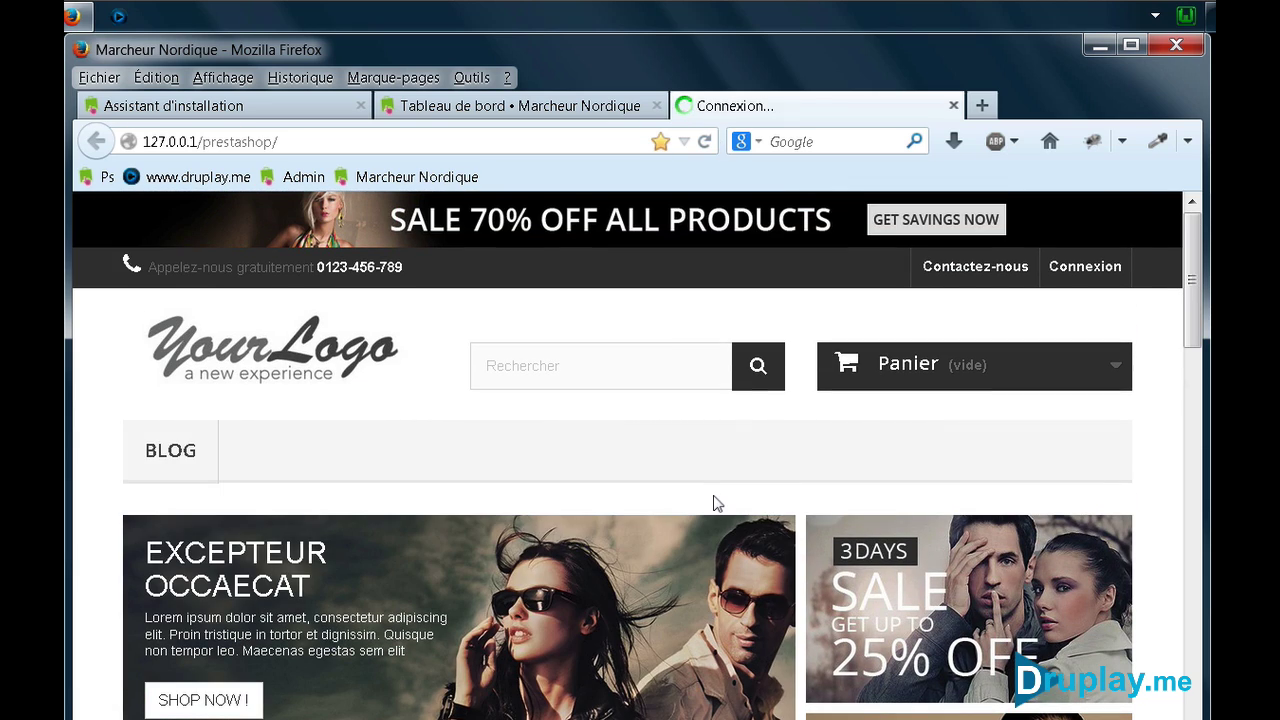
pyautogui.scroll(-10, 514, 466)
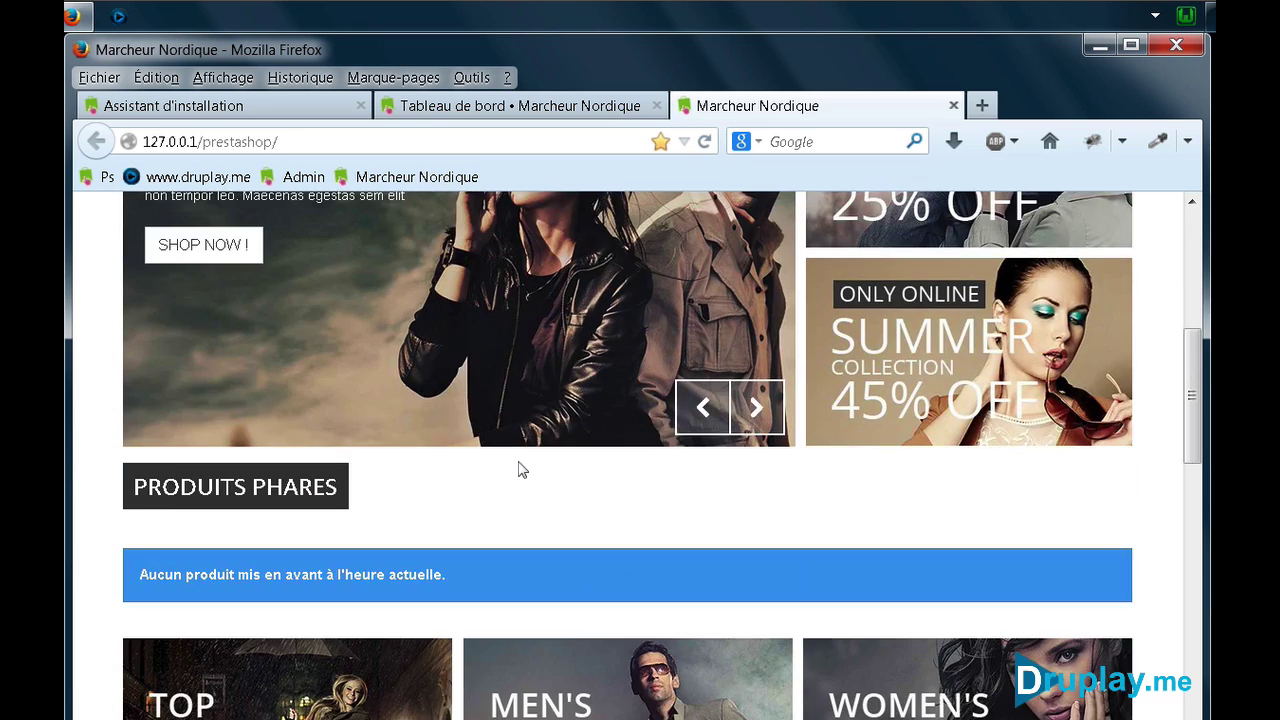
pyautogui.scroll(-2, 520, 470)
pyautogui.scroll(12, 486, 520)
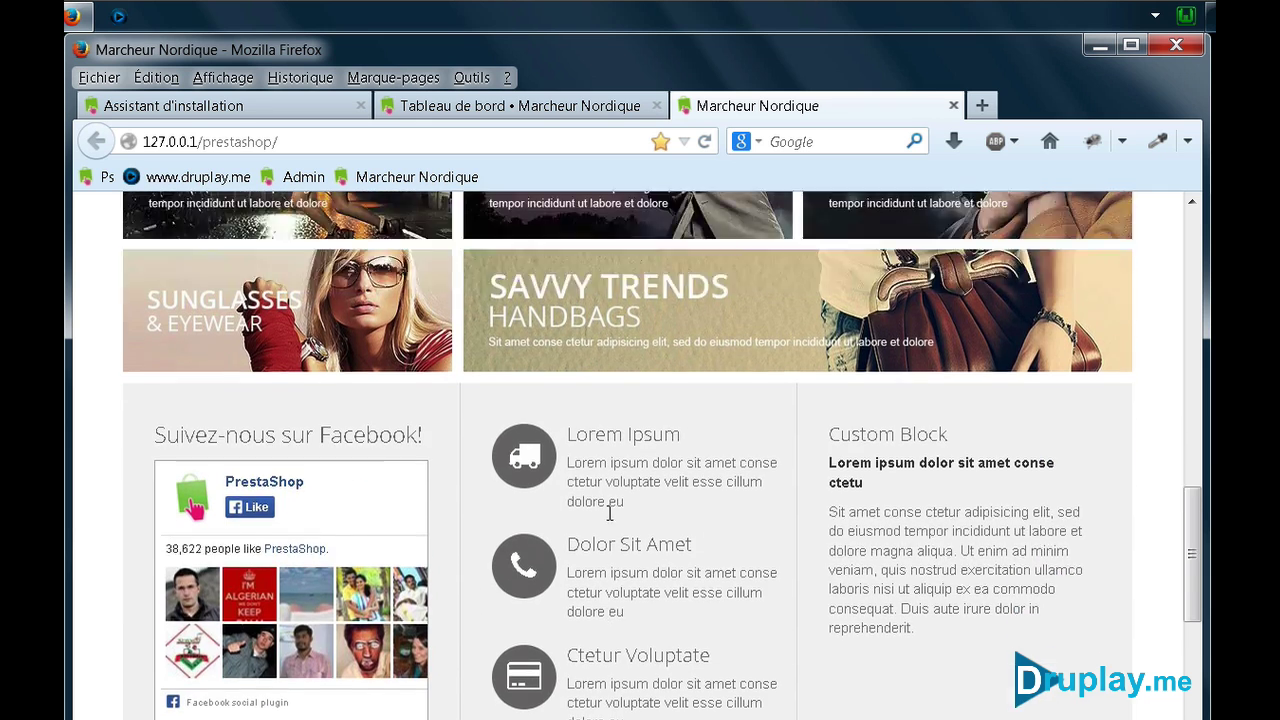
pyautogui.scroll(1, 614, 522)
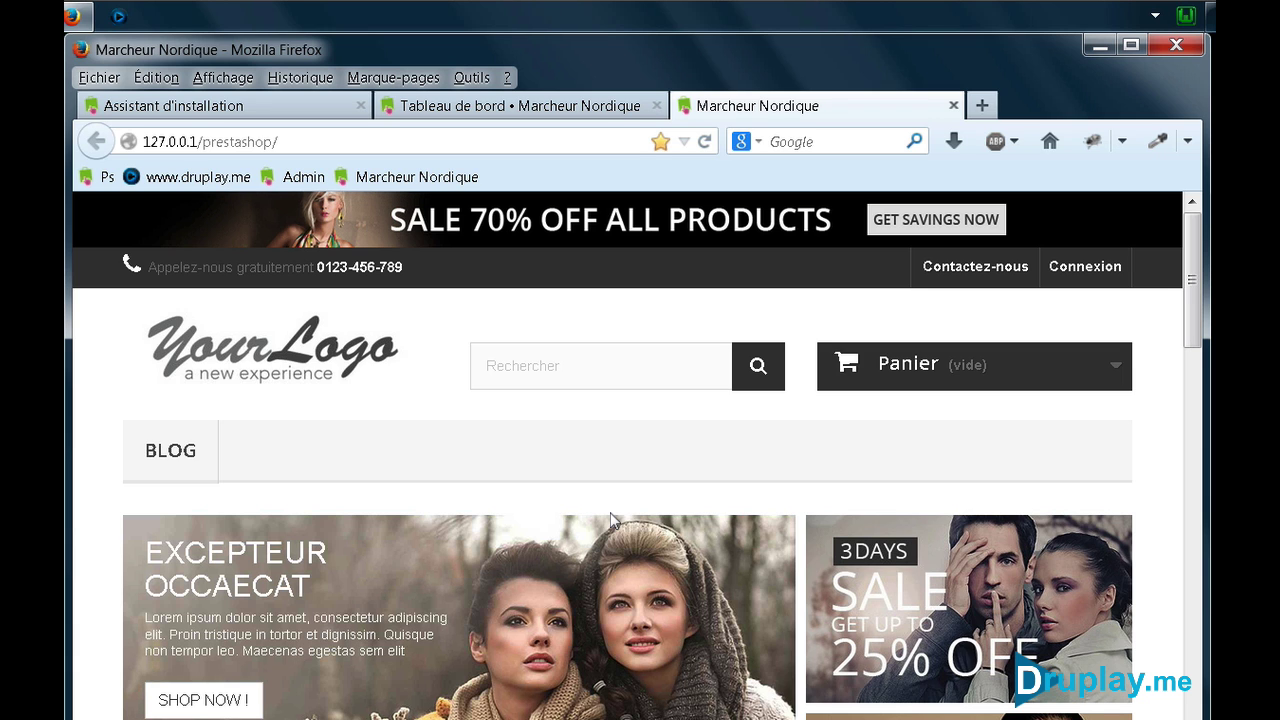
pyautogui.click(953, 105)
pyautogui.click(656, 105)
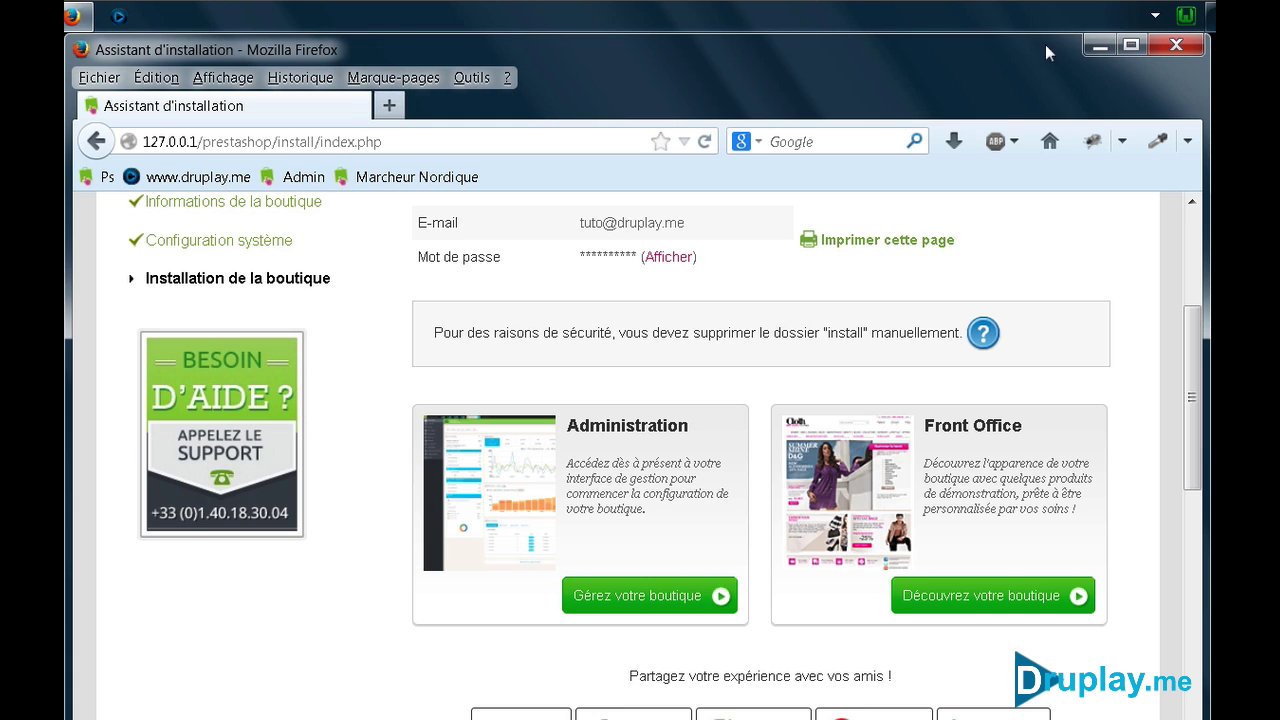
# Extract the prestashop_1.6.0.5 folder from the zip onto the desktop and open it
pyautogui.click(1098, 48)
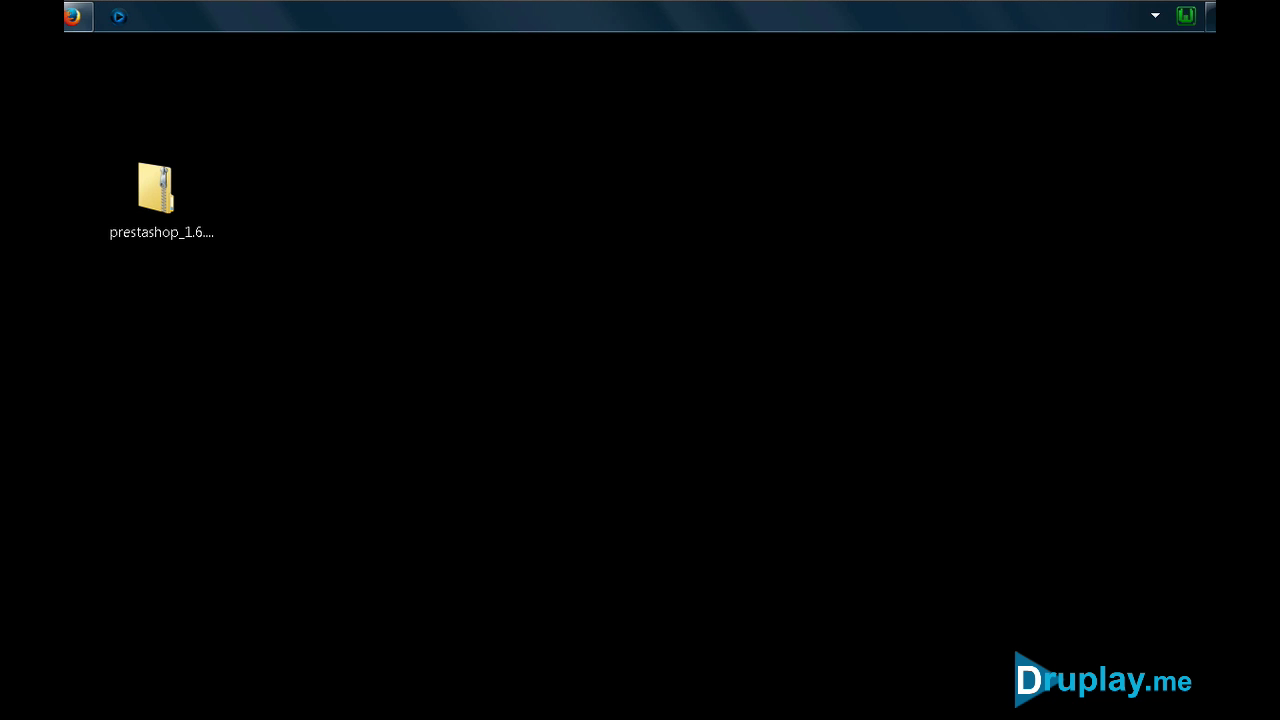
pyautogui.moveTo(201, 396); pyautogui.dragTo(529, 385)
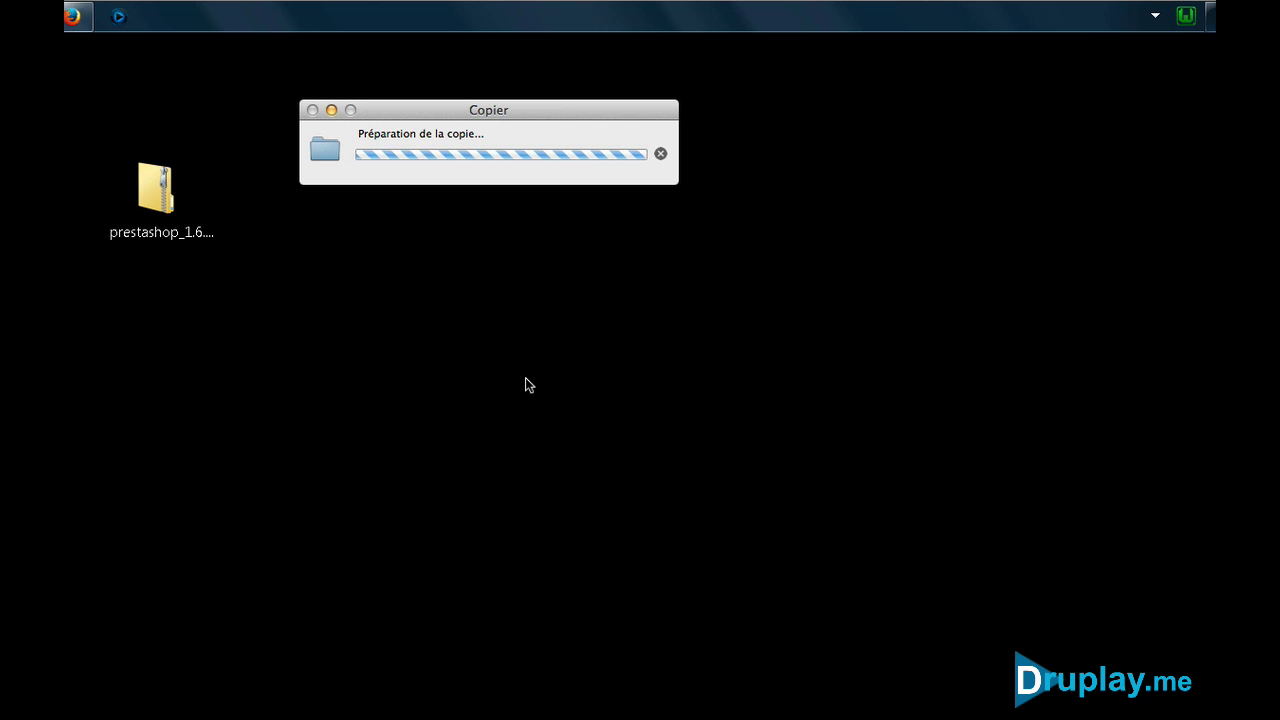
pyautogui.moveTo(447, 314); pyautogui.dragTo(168, 360)
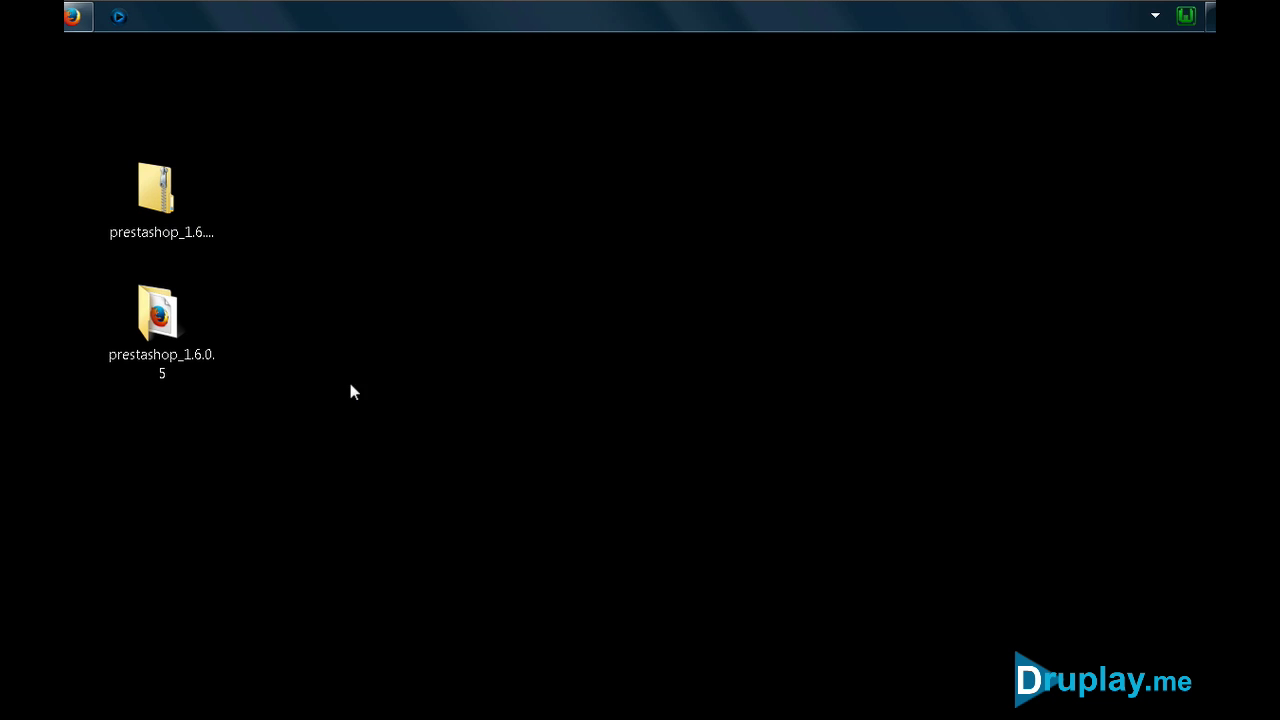
pyautogui.doubleClick(175, 304)
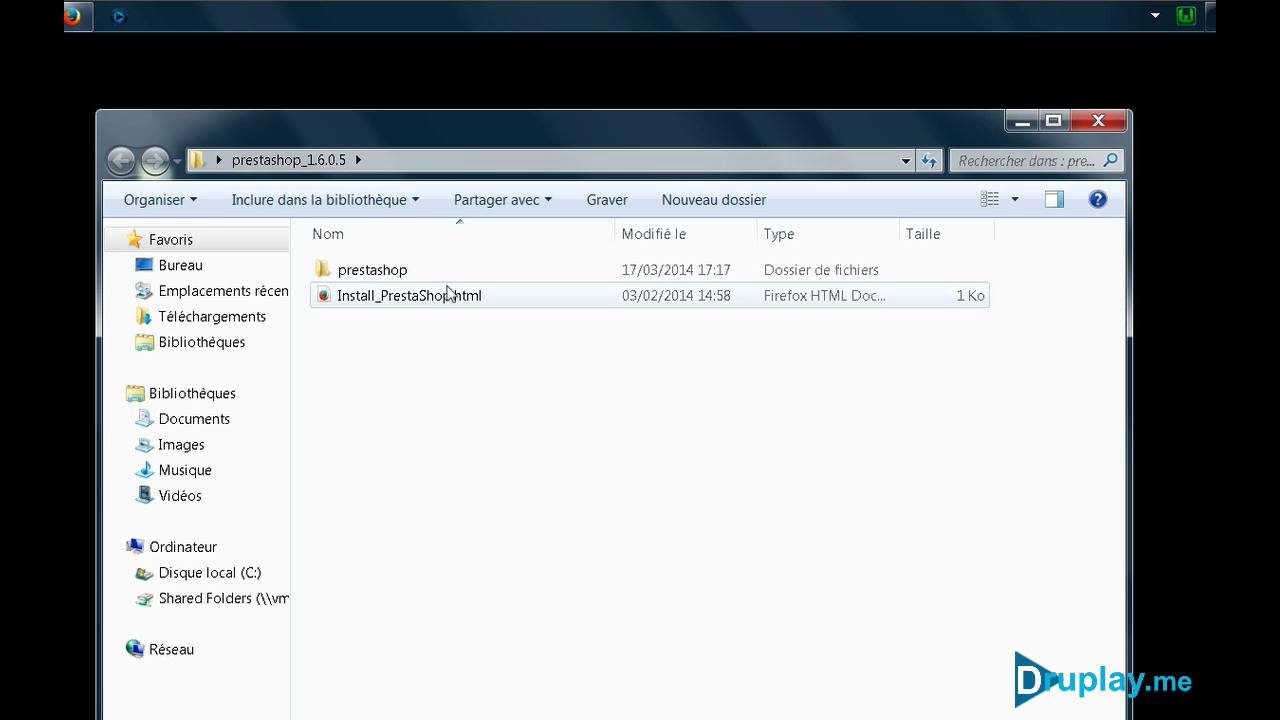
# Rename the prestashop subfolder to prestademo
pyautogui.click(392, 276)
pyautogui.rightClick(388, 267)
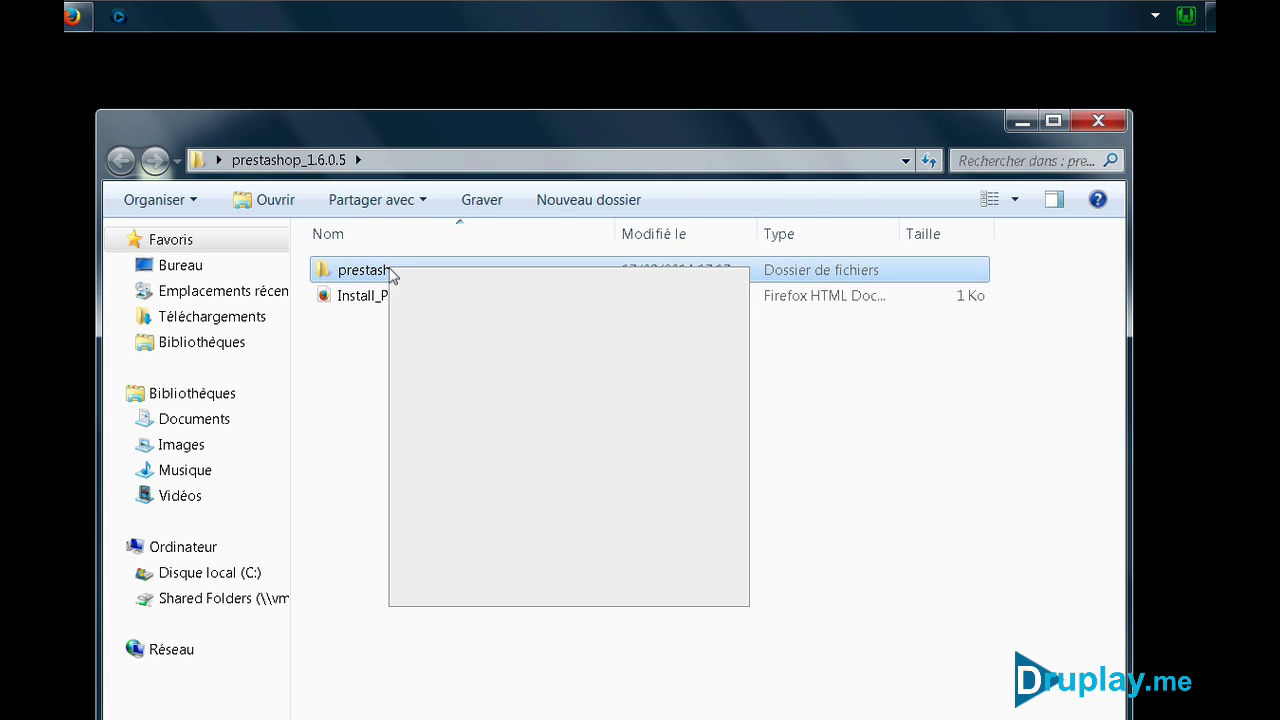
pyautogui.click(530, 596)
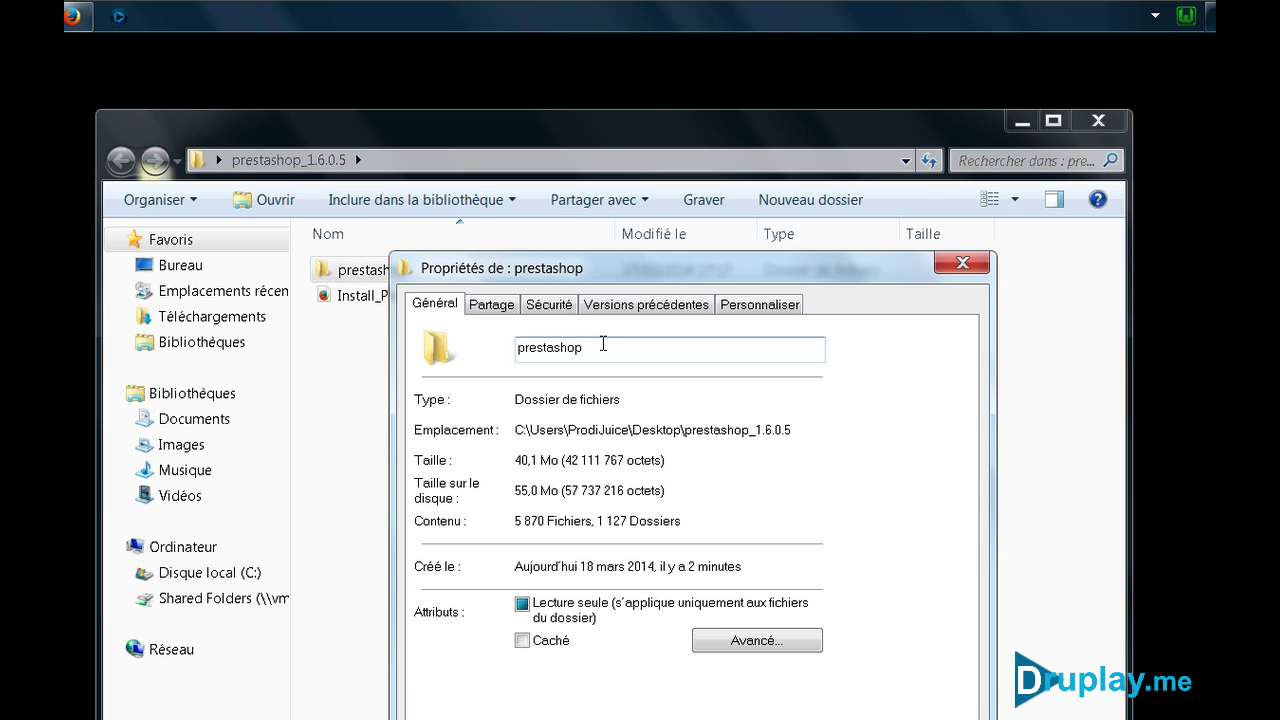
pyautogui.moveTo(600, 347); pyautogui.dragTo(561, 348)
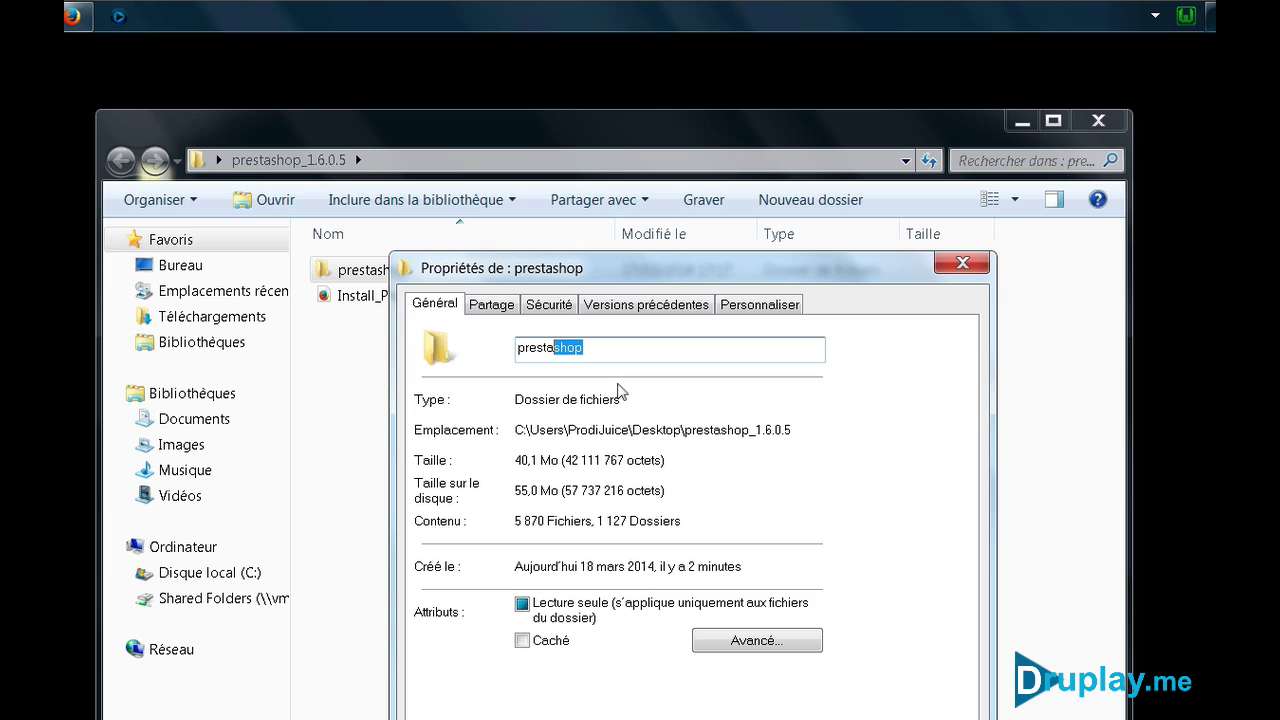
pyautogui.write('demo')
pyautogui.press('Return')
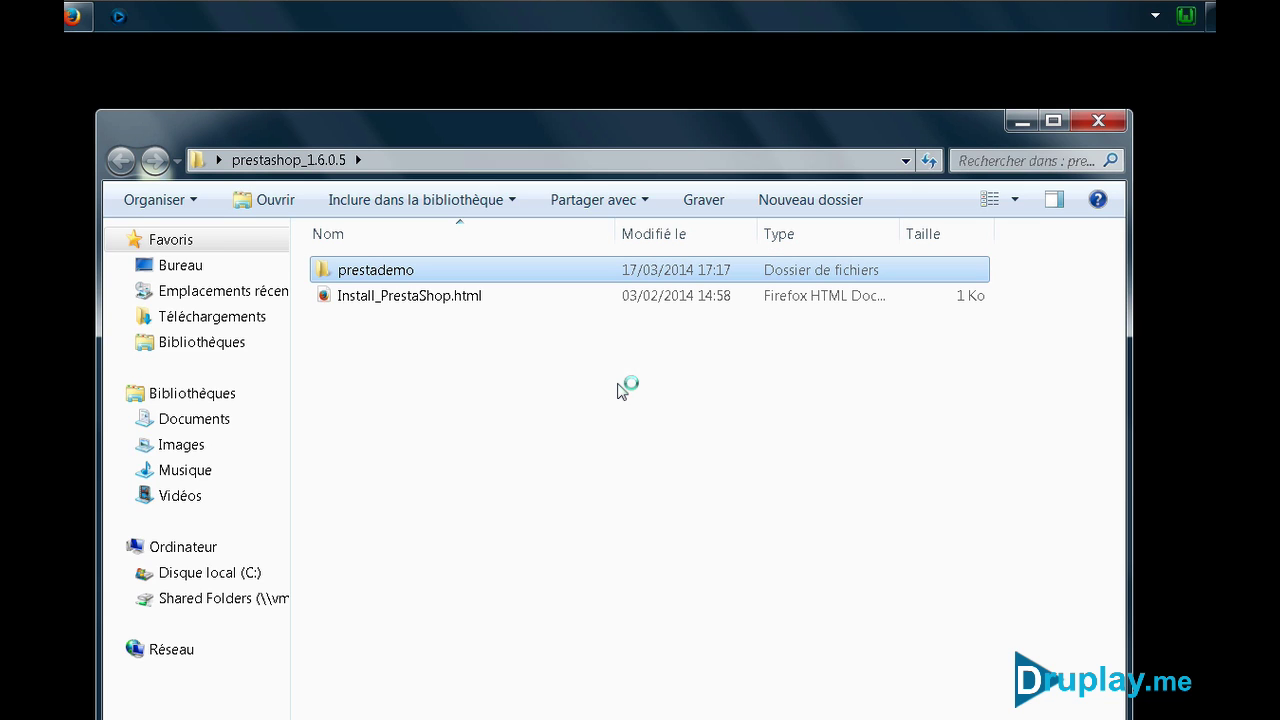
pyautogui.click(617, 391)
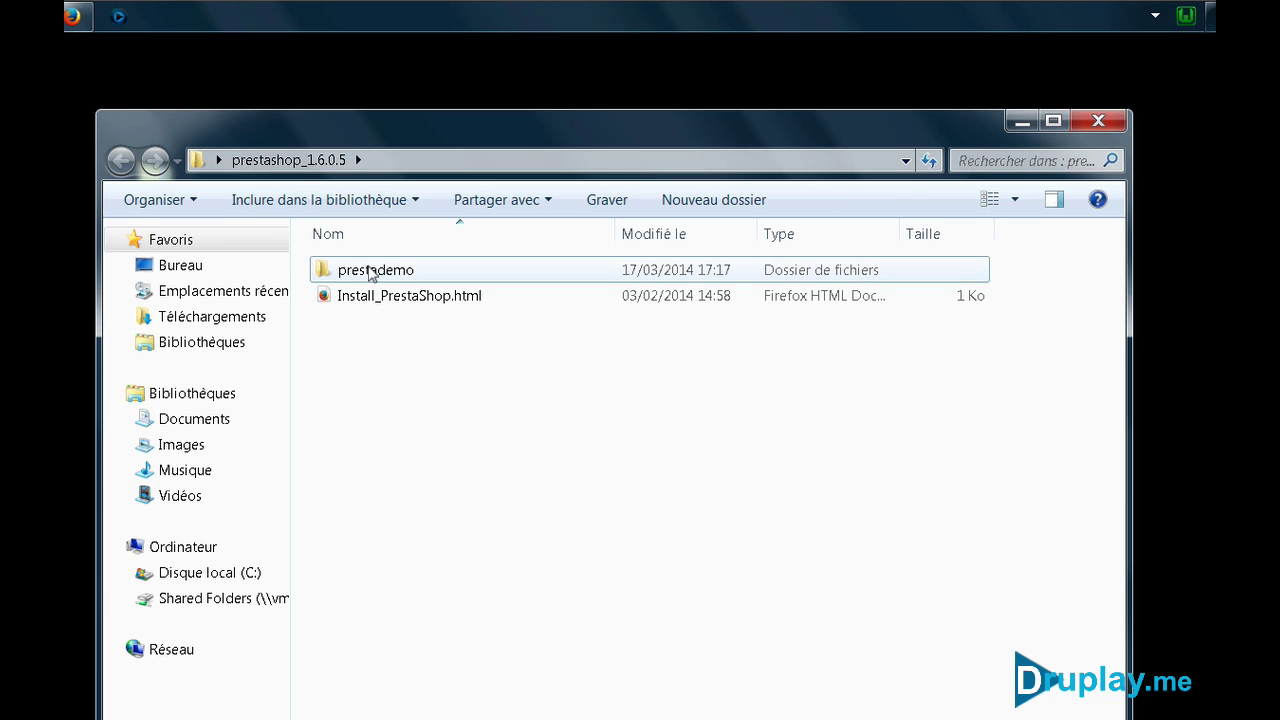
# Check prestademo's contents, then go back to the prestashop_1.6.0.5 folder
pyautogui.doubleClick(376, 271)
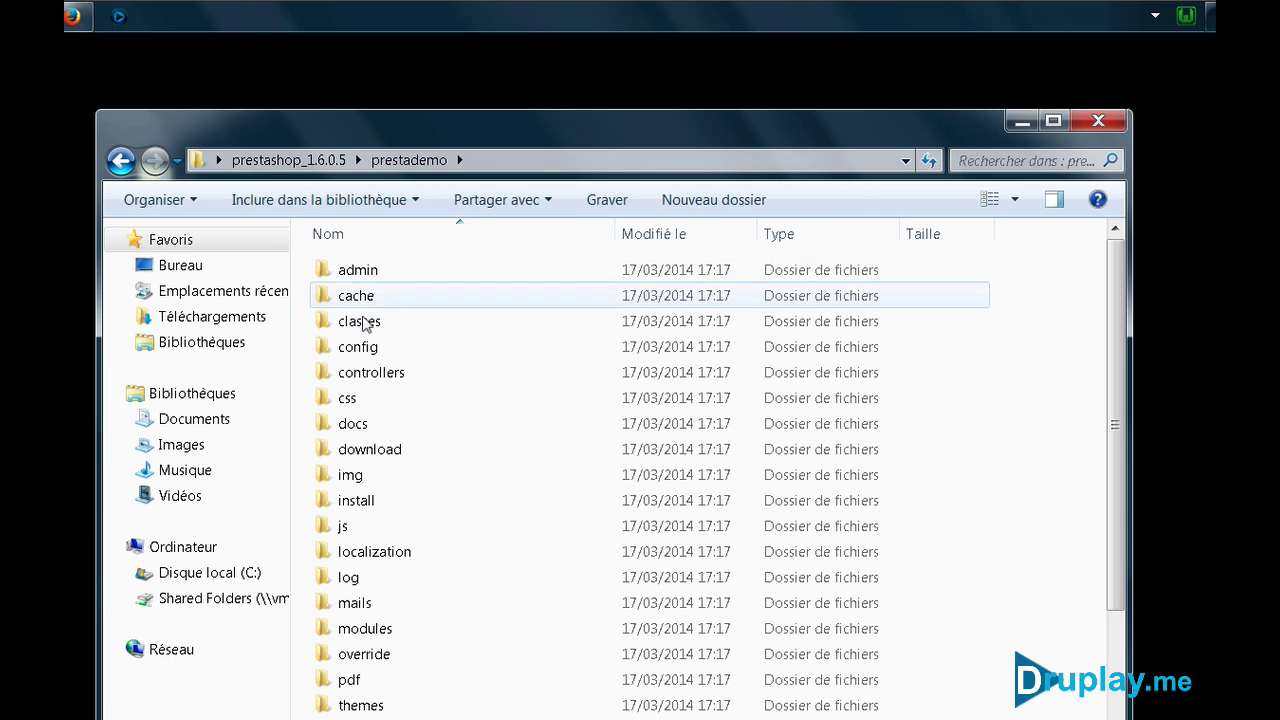
pyautogui.scroll(-4, 400, 466)
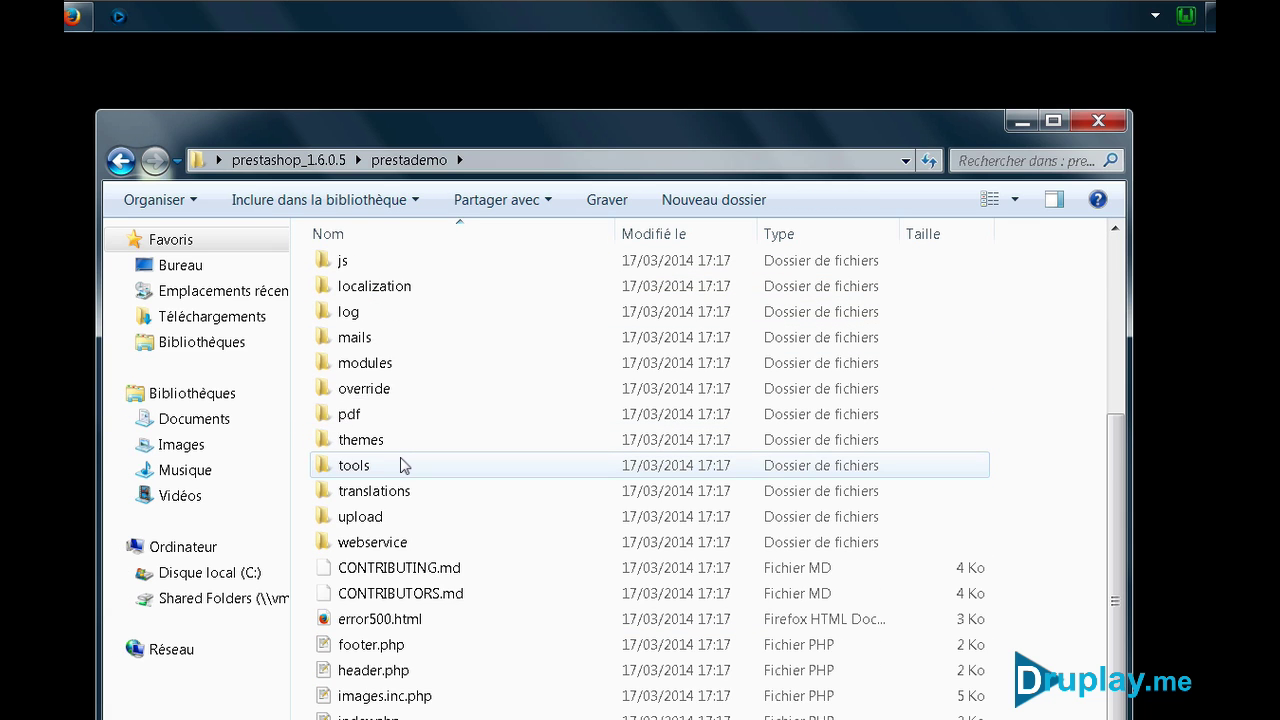
pyautogui.scroll(4, 400, 466)
pyautogui.click(120, 160)
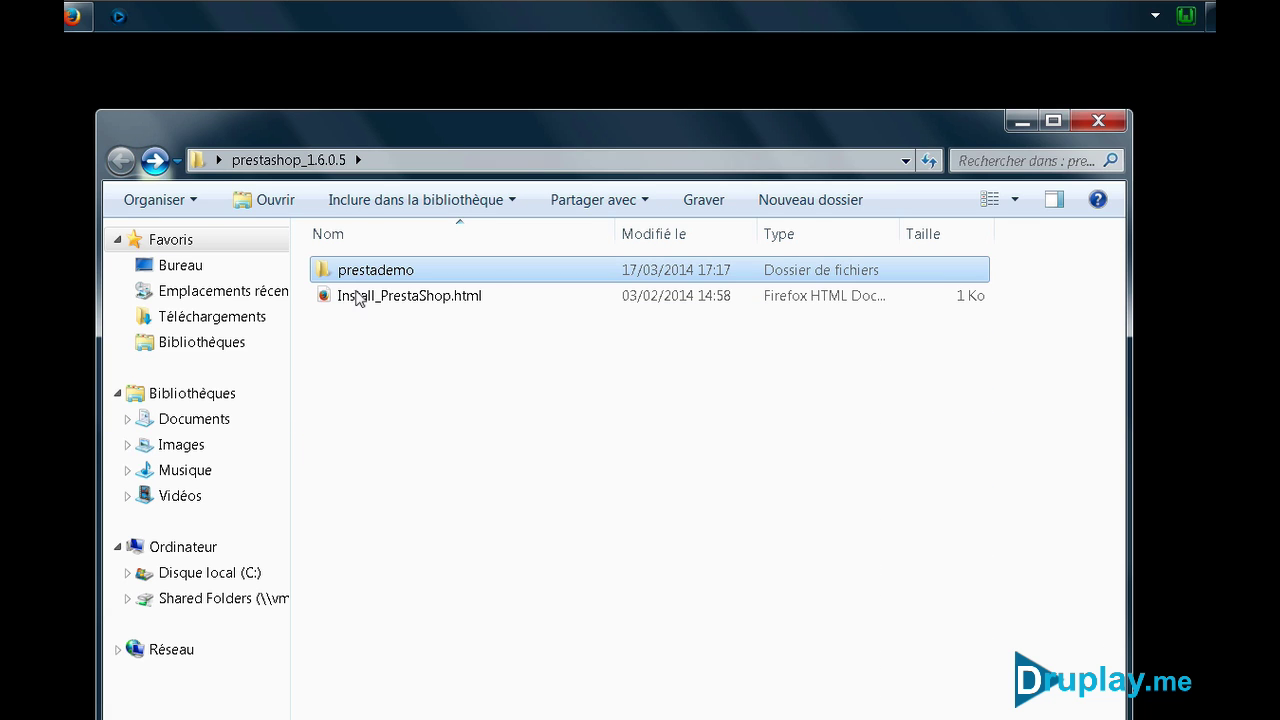
pyautogui.click(515, 485)
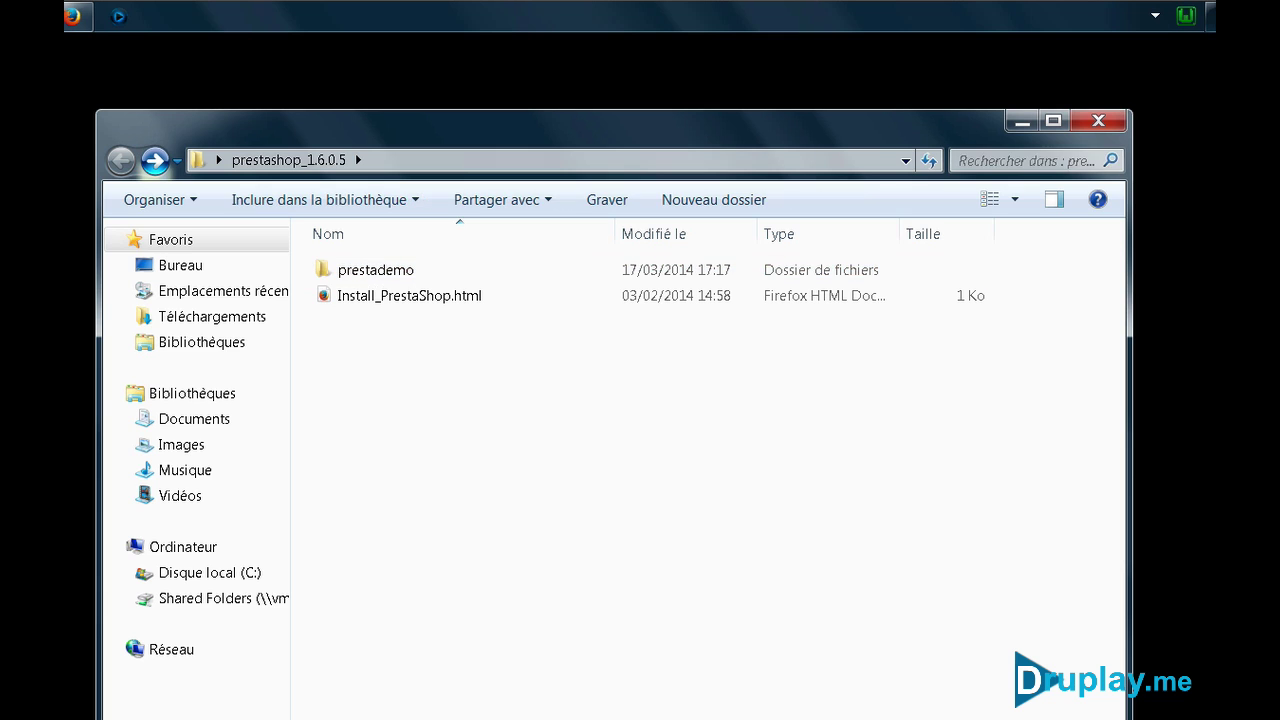
# Open the server's www directory from the WampServer tray menu
pyautogui.click(1185, 18)
pyautogui.click(1052, 55)
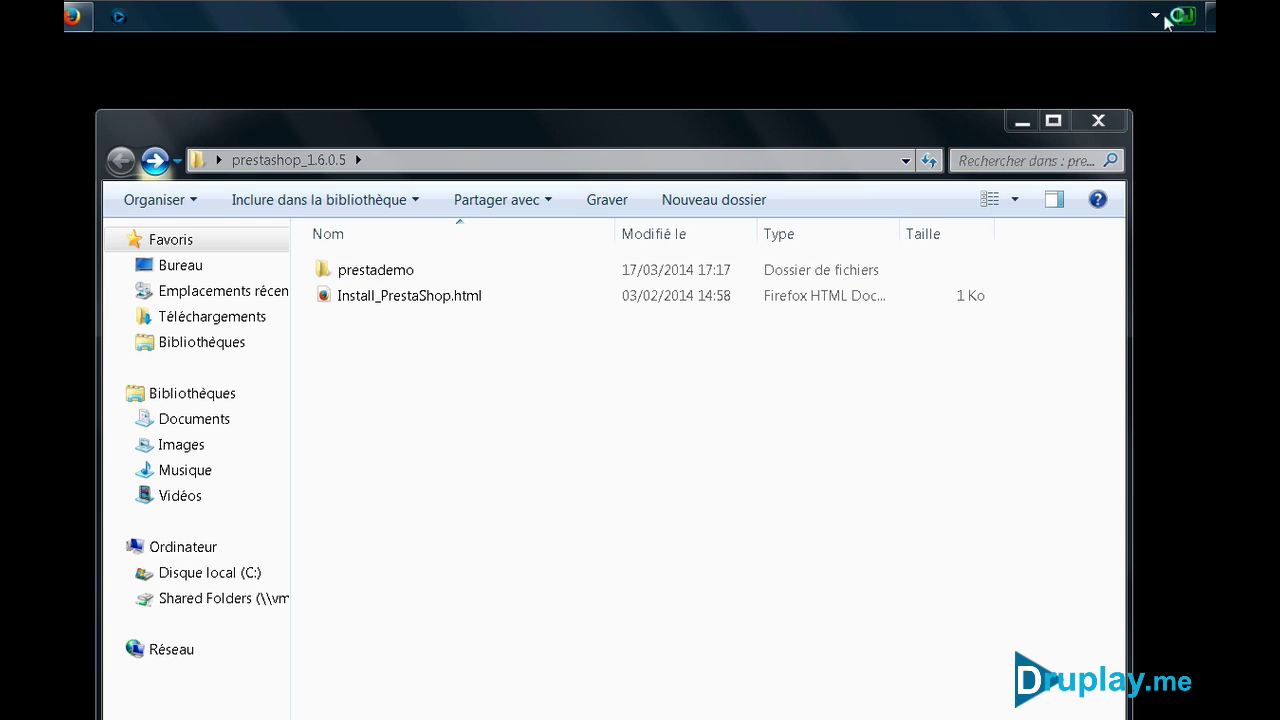
pyautogui.click(1180, 17)
pyautogui.click(1114, 77)
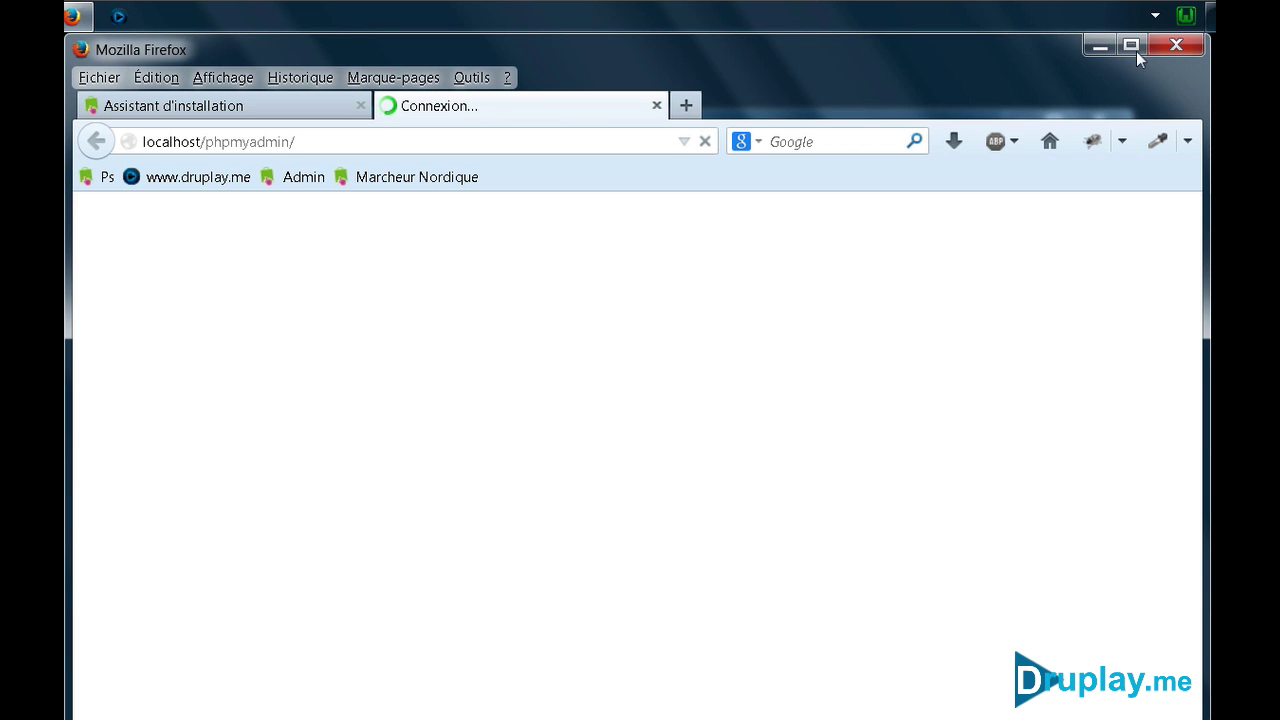
# Move the prestademo folder into C:\wamp\www and close both Explorer windows
pyautogui.click(1167, 40)
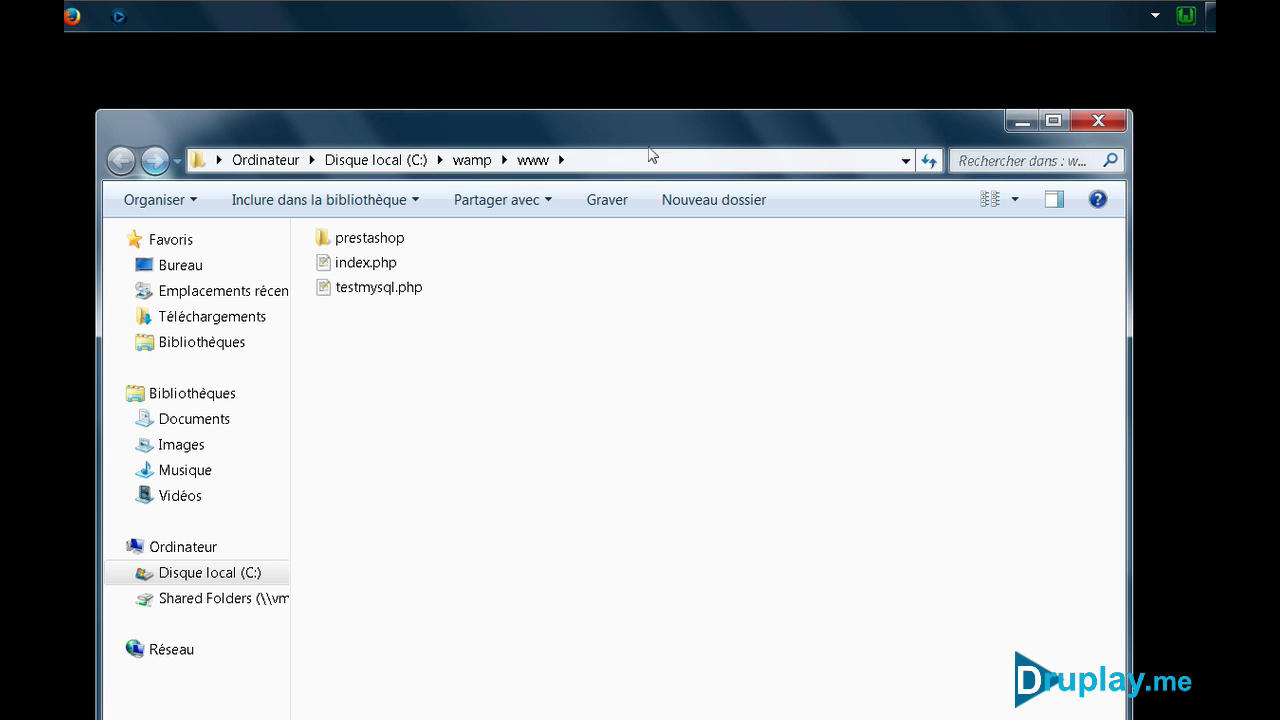
pyautogui.moveTo(651, 137); pyautogui.dragTo(646, 318)
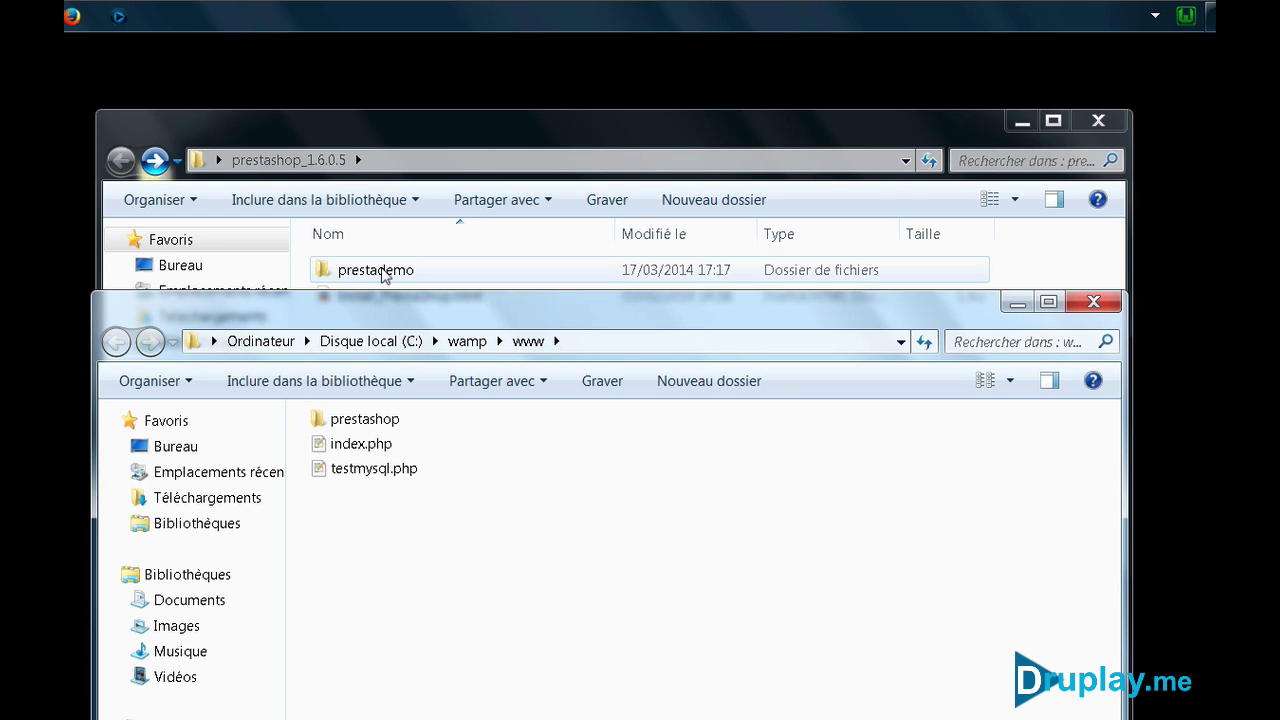
pyautogui.moveTo(386, 271); pyautogui.dragTo(458, 662)
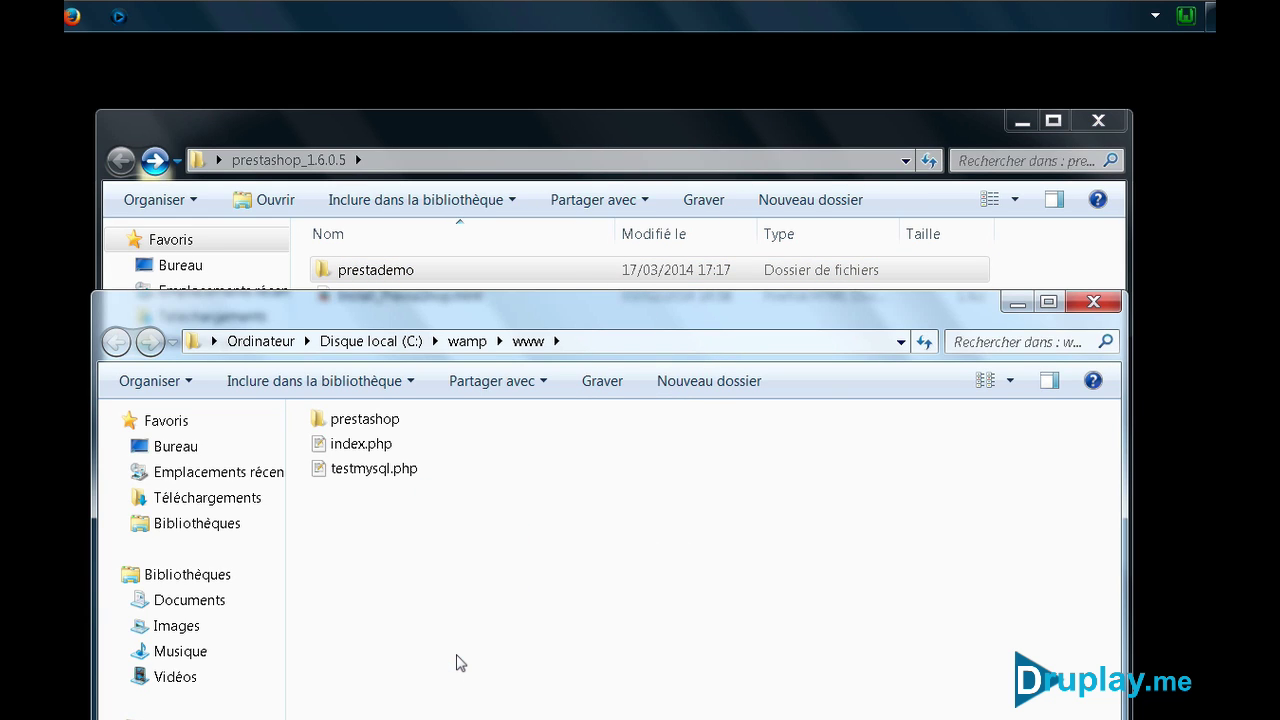
pyautogui.click(1104, 122)
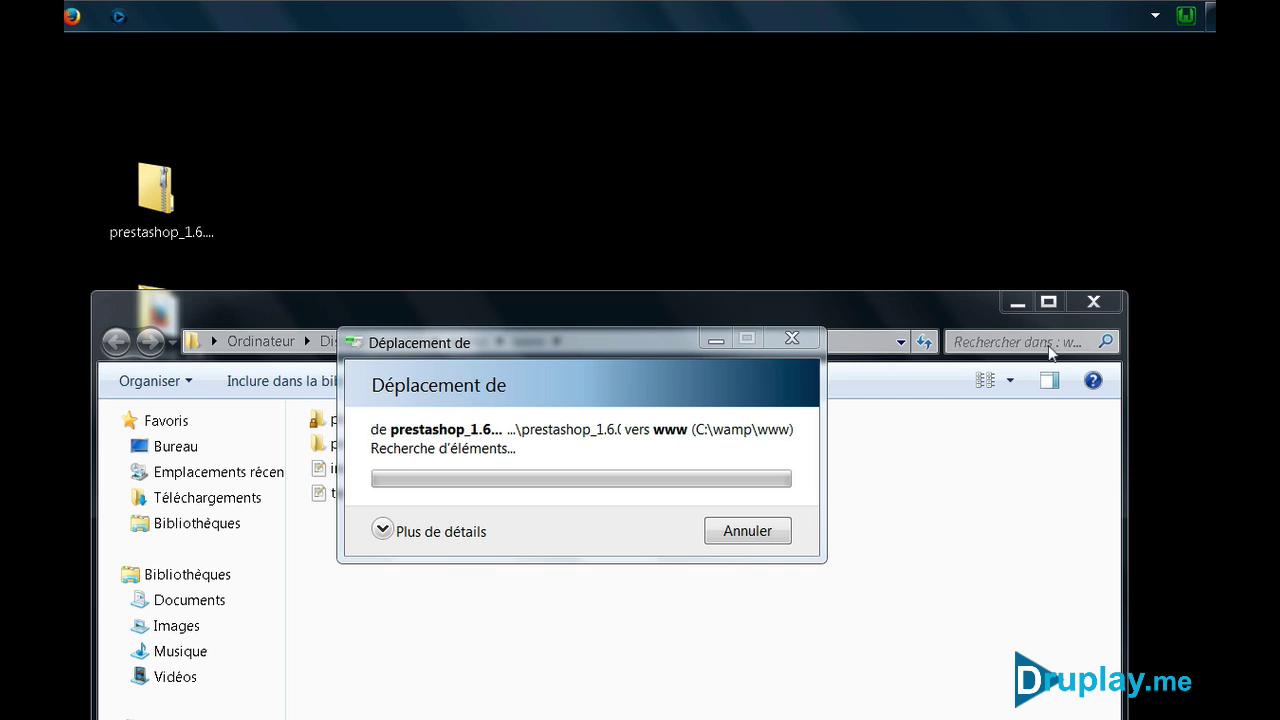
pyautogui.moveTo(877, 220); pyautogui.dragTo(884, 193)
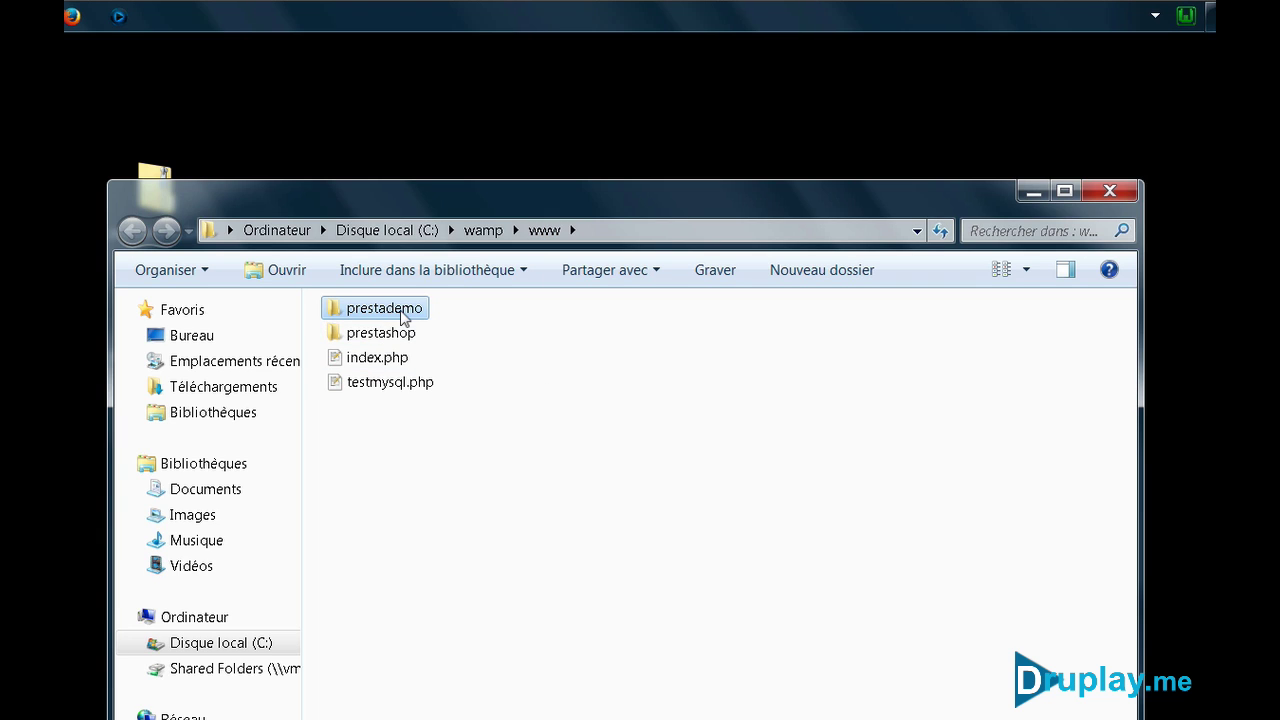
pyautogui.click(1109, 190)
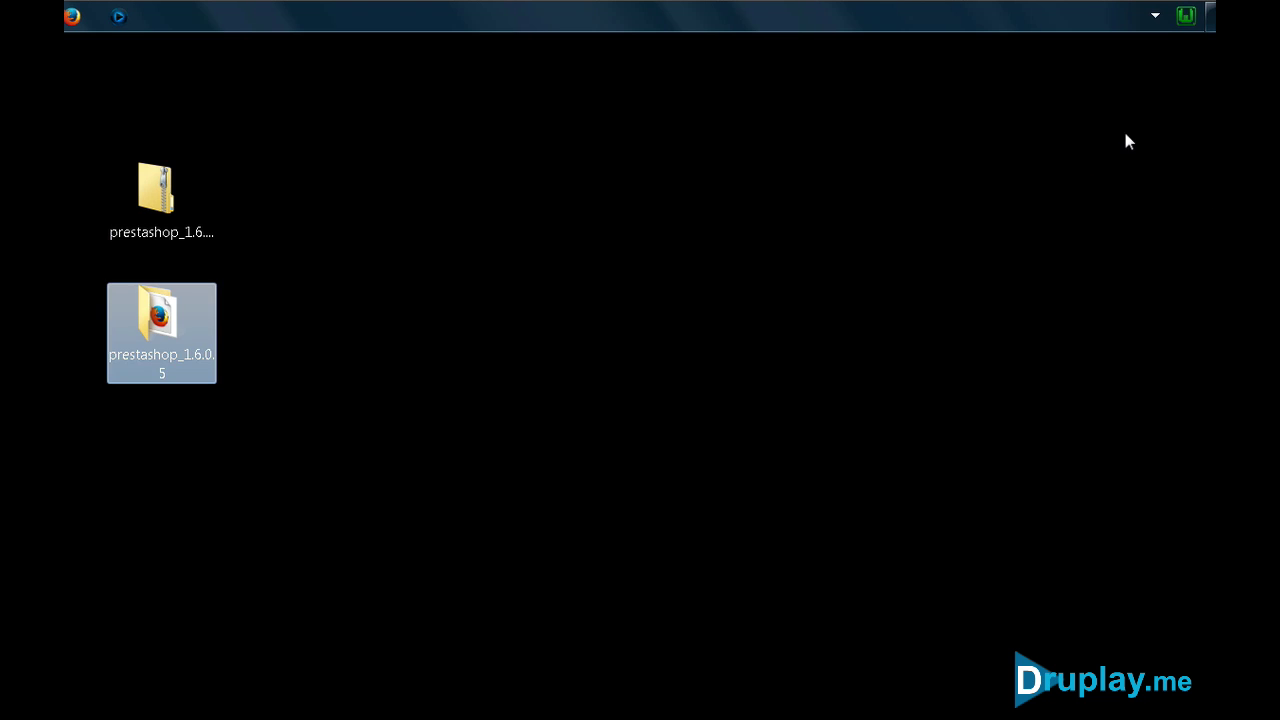
# Load 127.0.0.1/prestademo in Firefox to start the PrestaShop 1.6.0.5 installer
pyautogui.click(1186, 16)
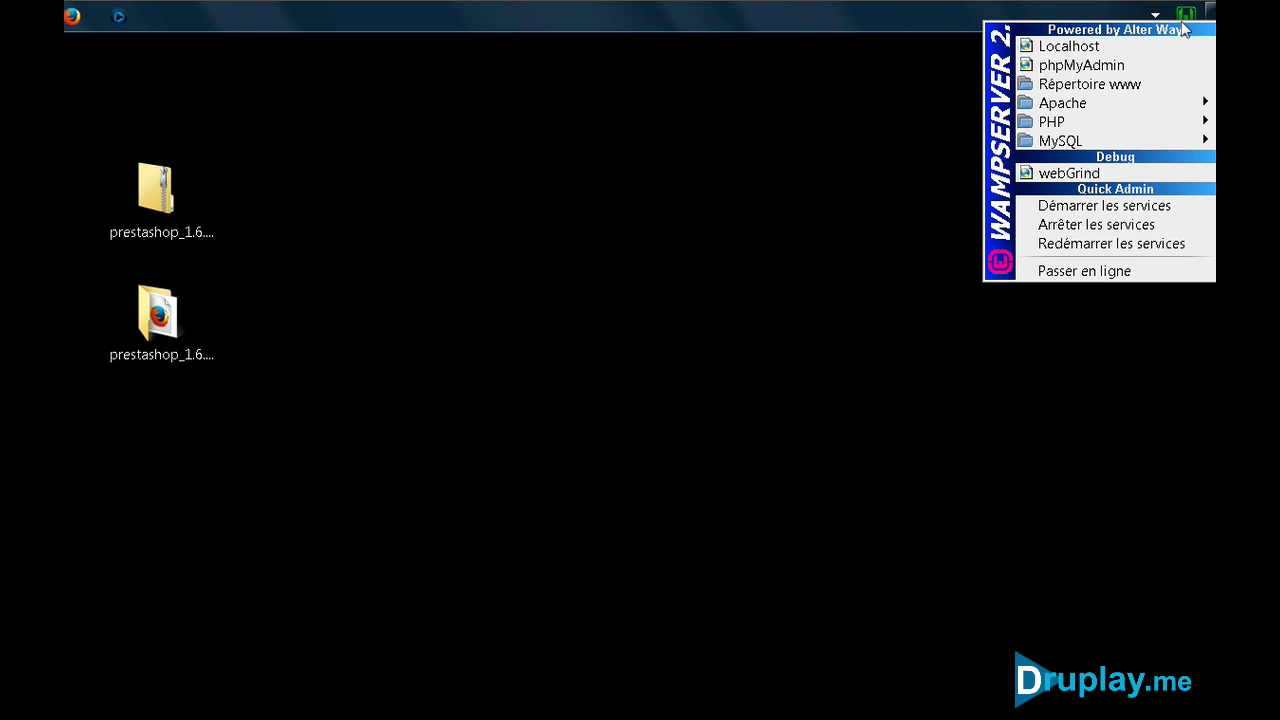
pyautogui.click(1060, 47)
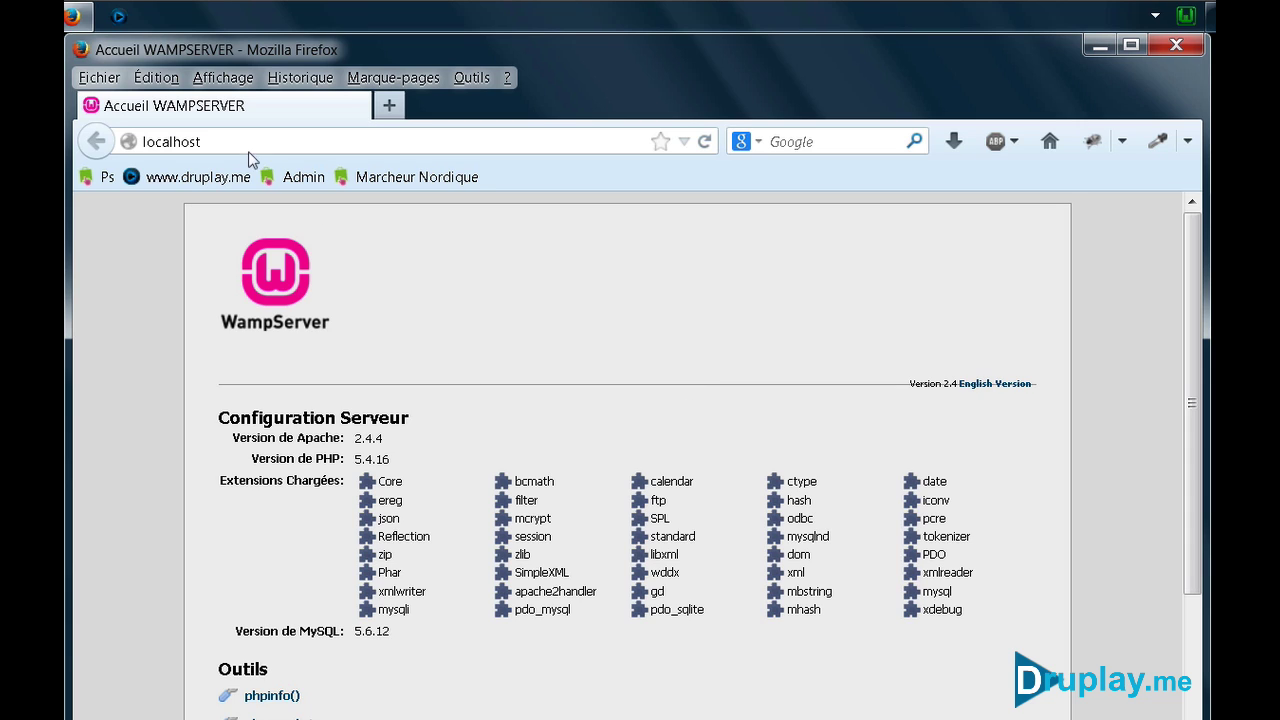
pyautogui.click(192, 142)
pyautogui.write('127.0.0.1')
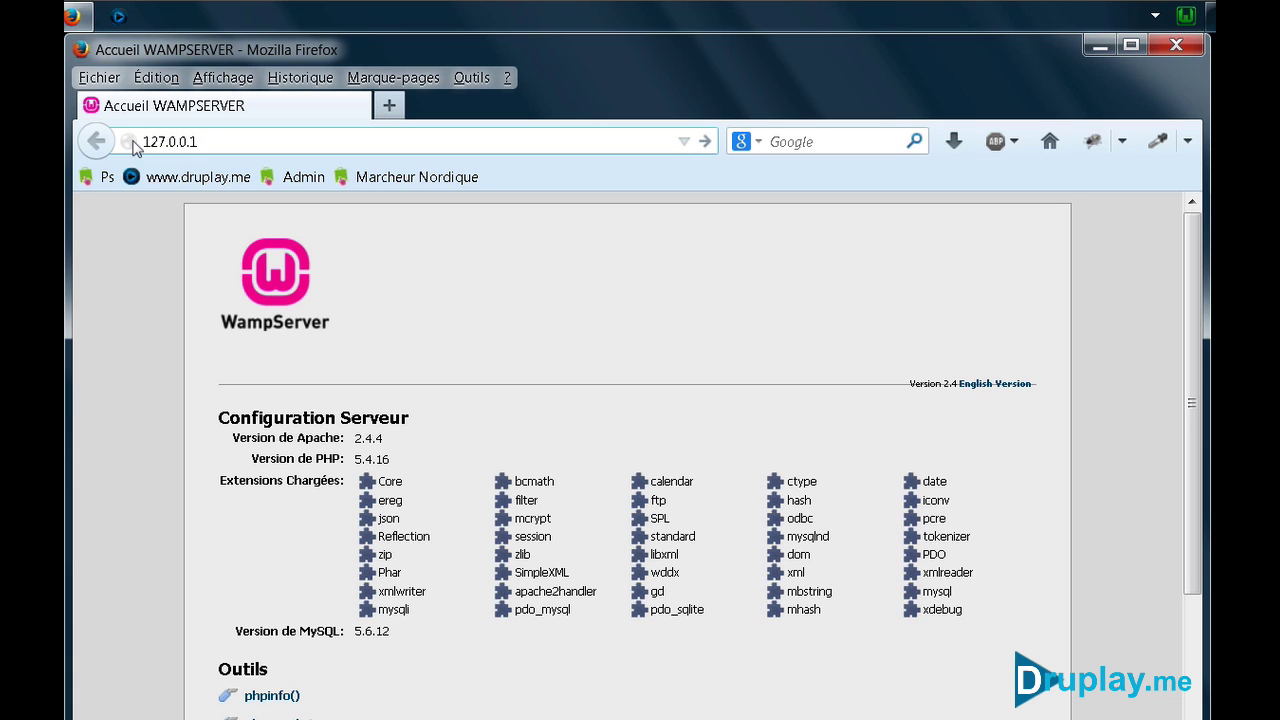
pyautogui.write('/prestademo')
pyautogui.press('Return')
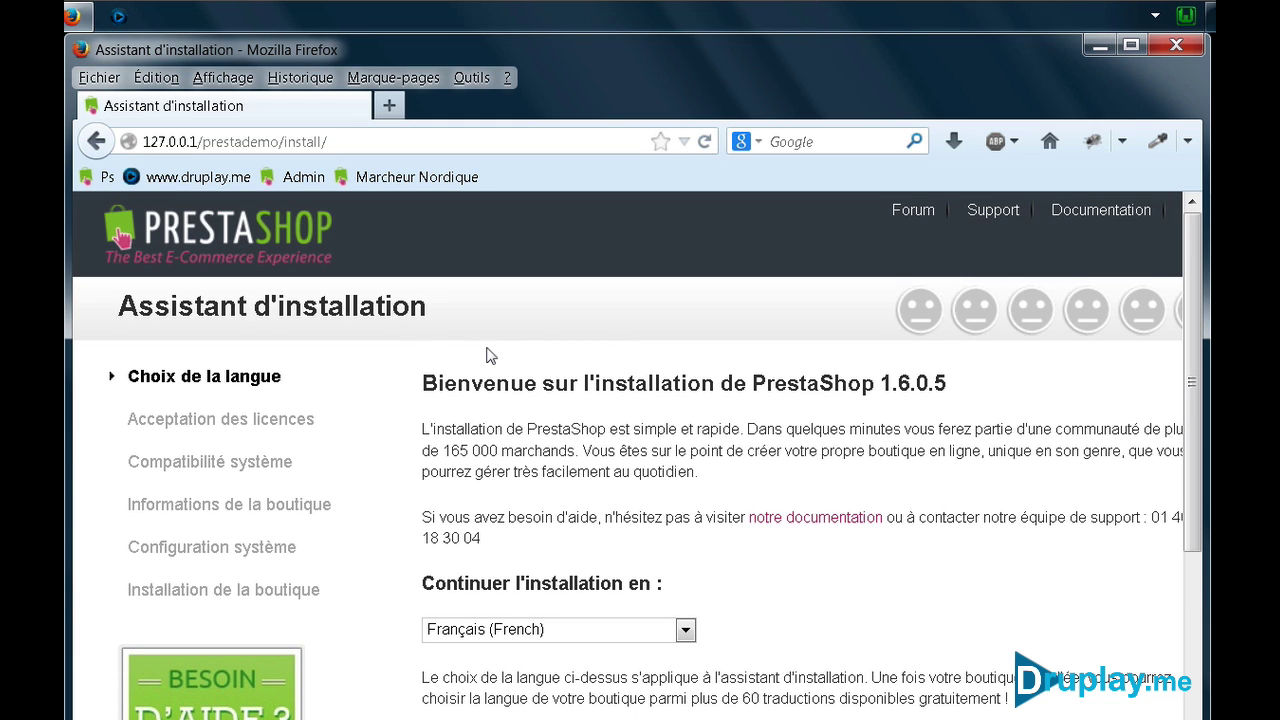
# Log in to phpMyAdmin in a new tab, check databases presta01 and test, then close it
pyautogui.click(387, 106)
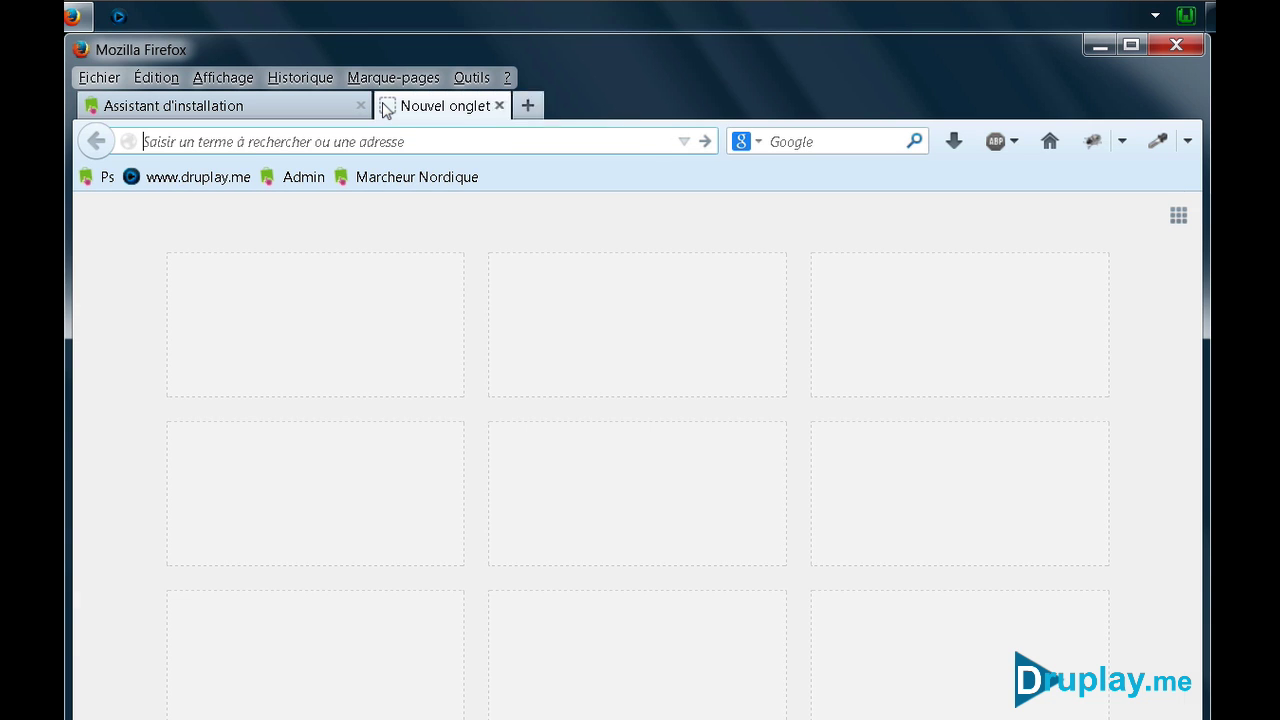
pyautogui.click(1191, 20)
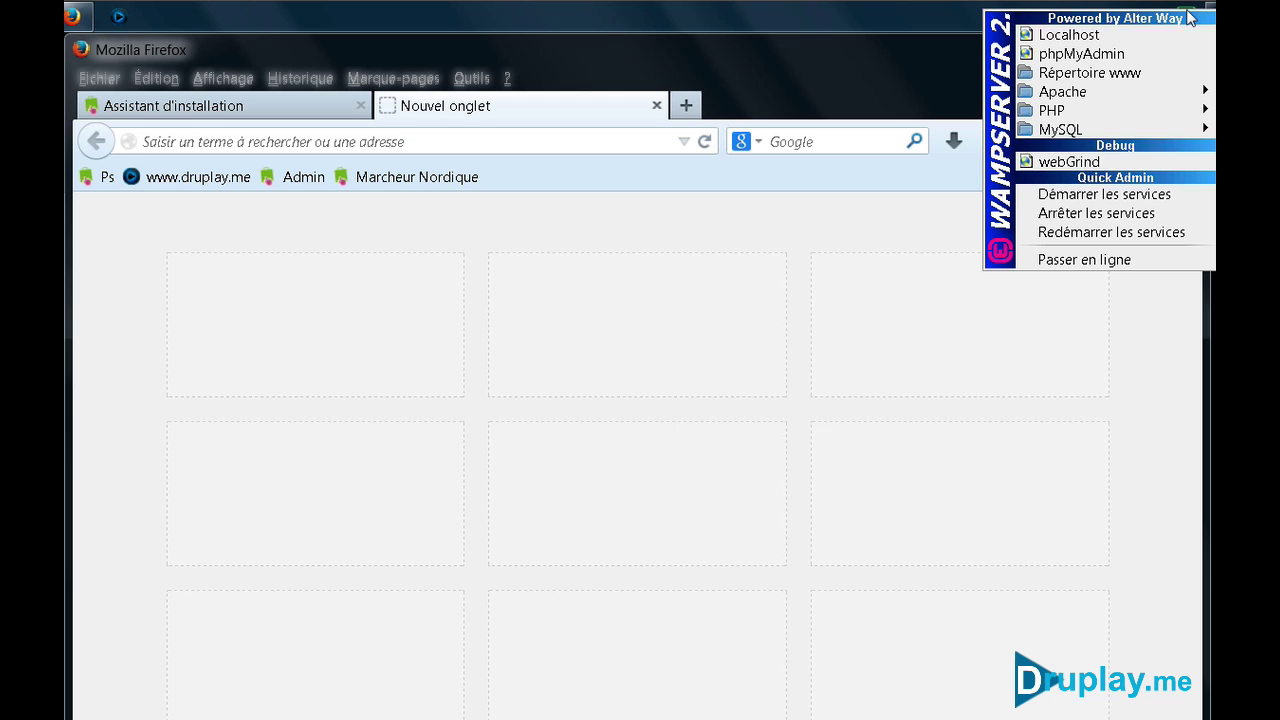
pyautogui.click(1098, 51)
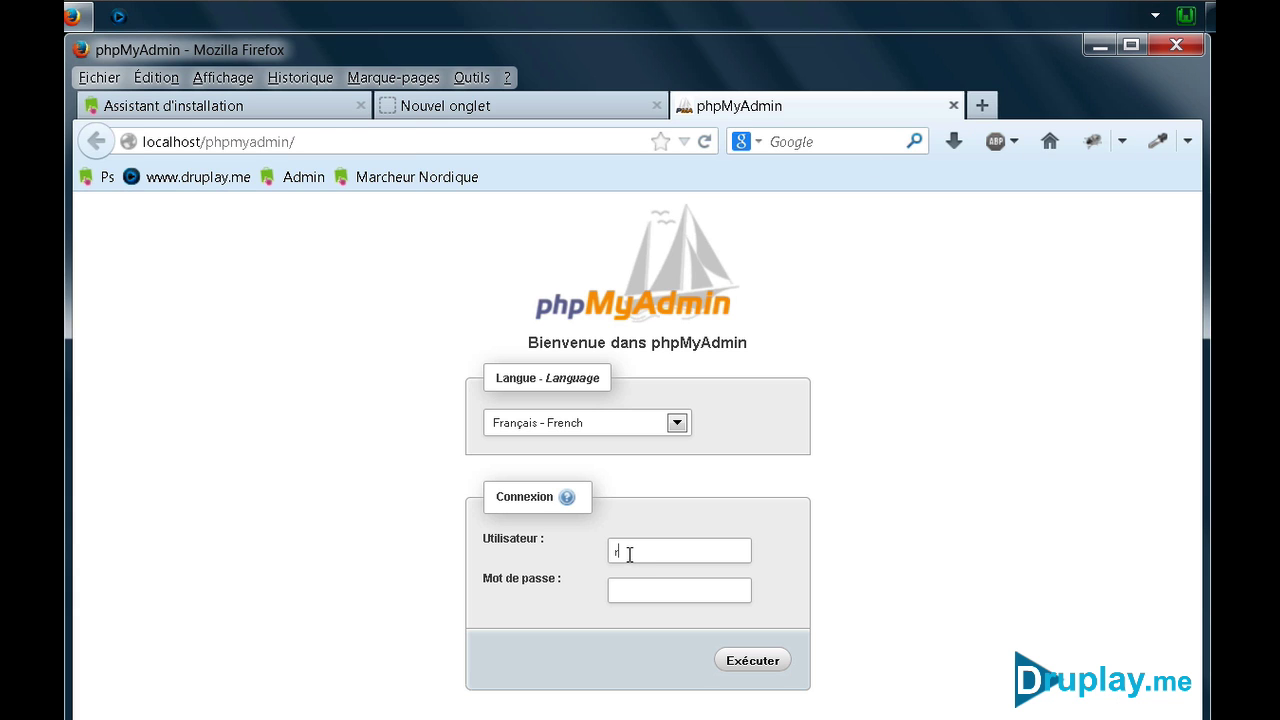
pyautogui.press('Return')
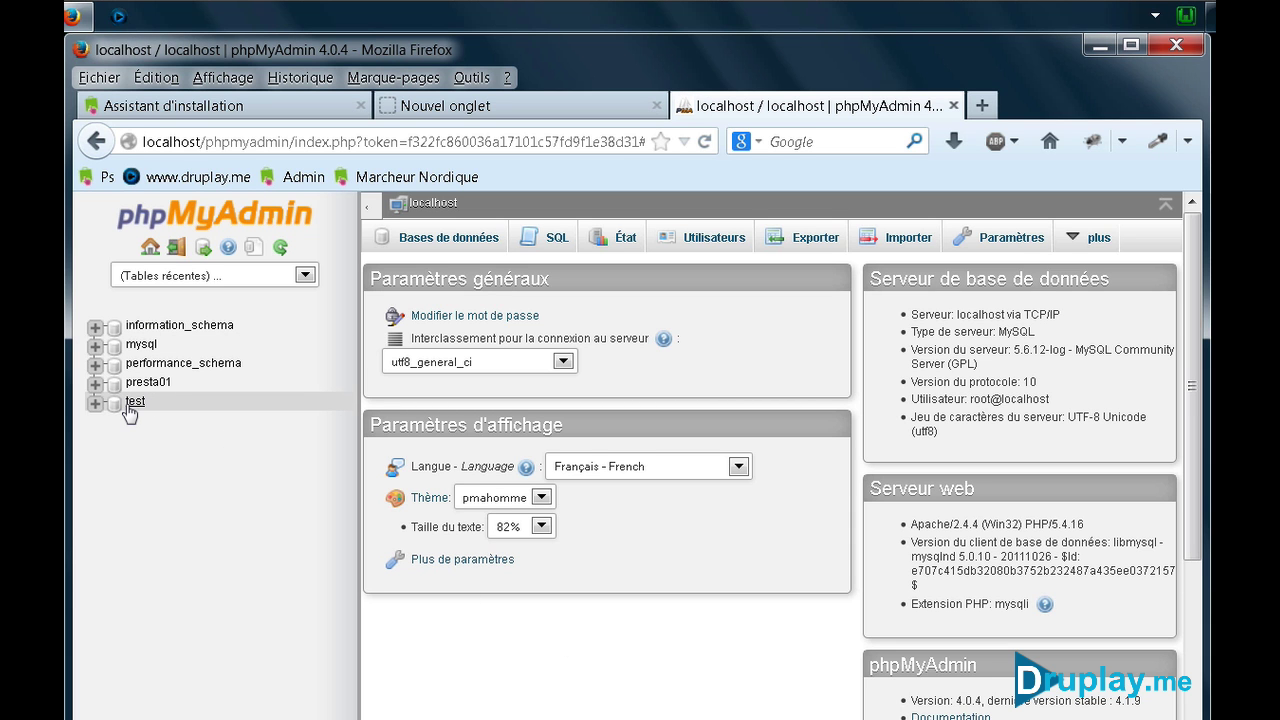
pyautogui.click(455, 241)
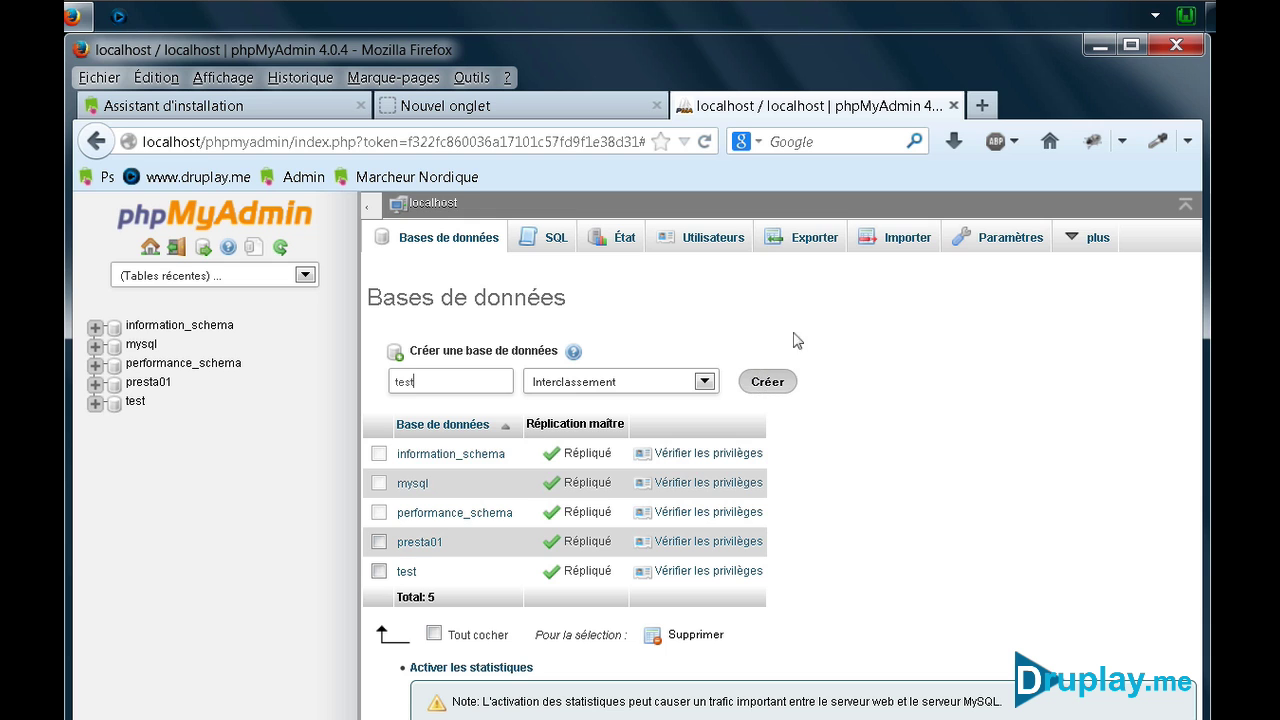
pyautogui.click(953, 105)
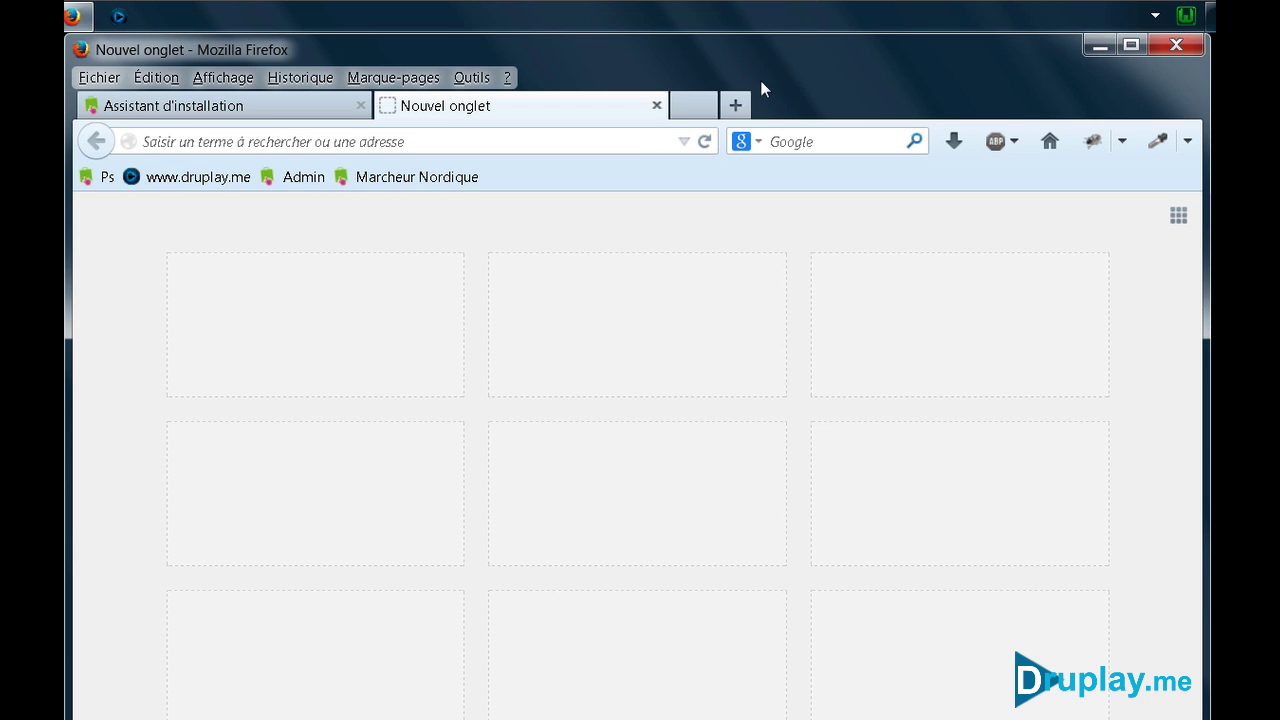
# Return to the installer, pass the language step and accept the licence terms
pyautogui.click(657, 105)
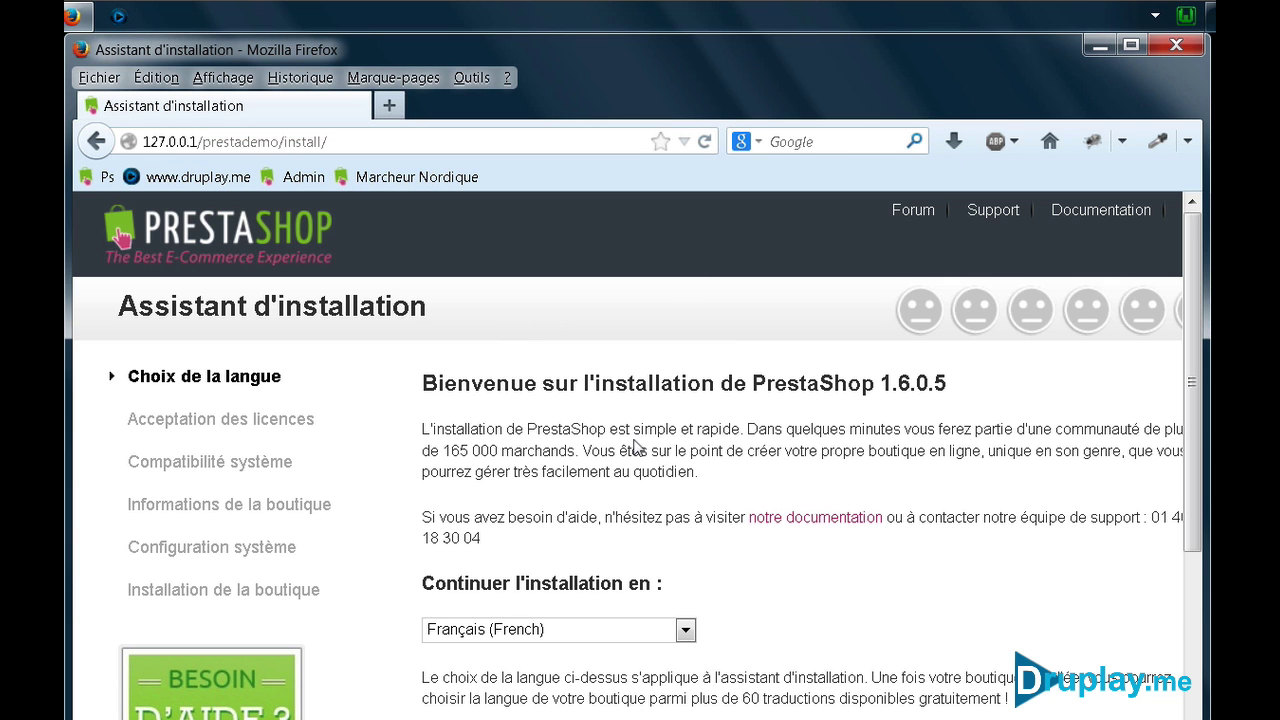
pyautogui.scroll(-5, 634, 447)
pyautogui.click(1108, 622)
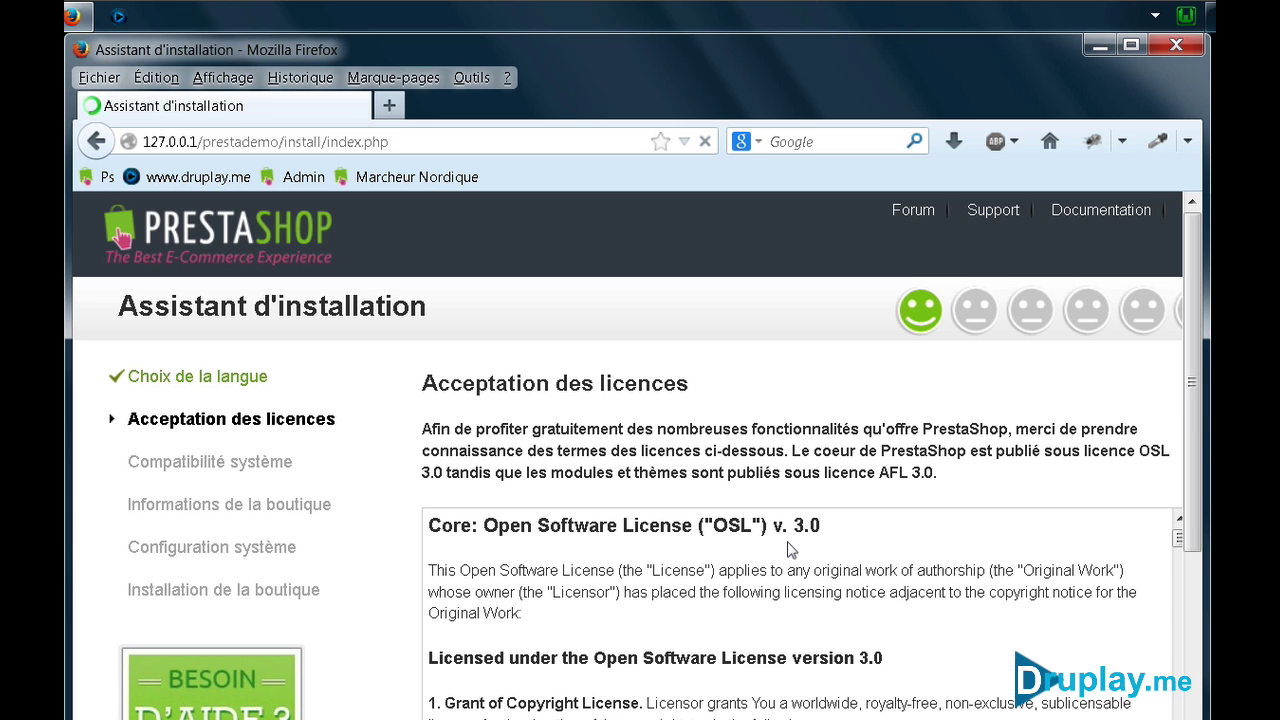
pyautogui.scroll(-7, 790, 549)
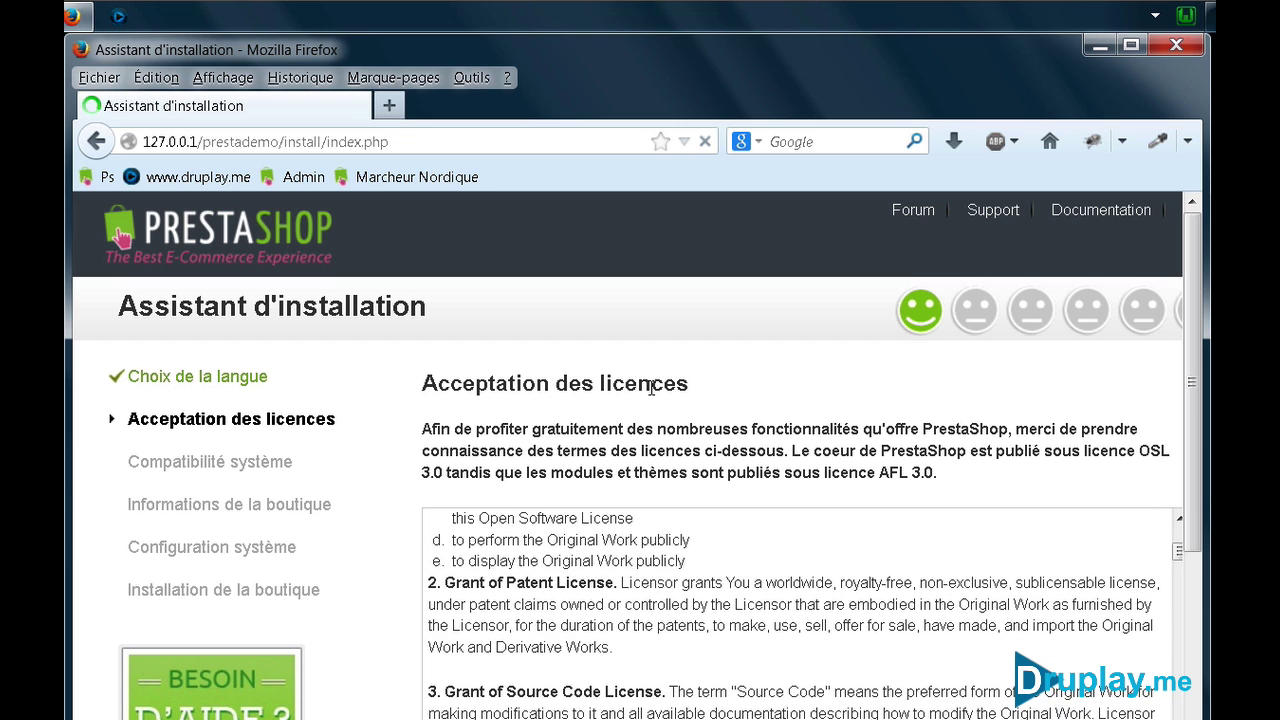
pyautogui.scroll(-5, 651, 387)
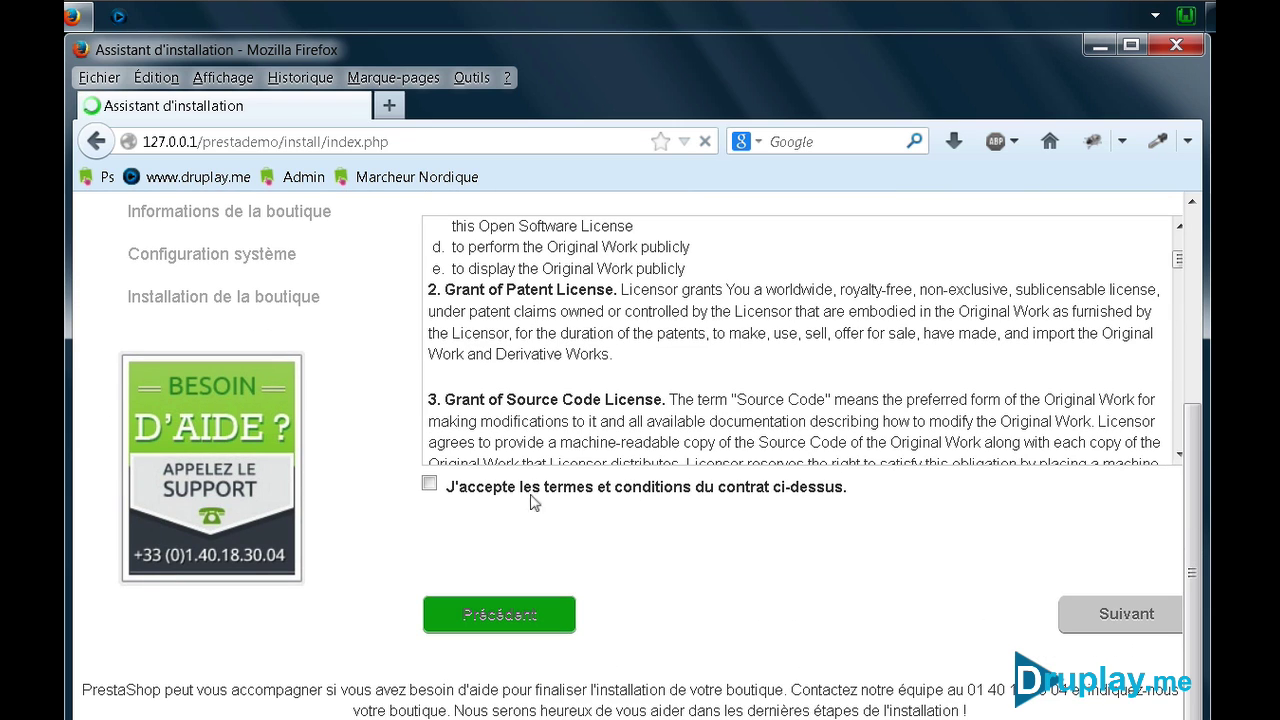
pyautogui.click(430, 486)
pyautogui.click(1122, 612)
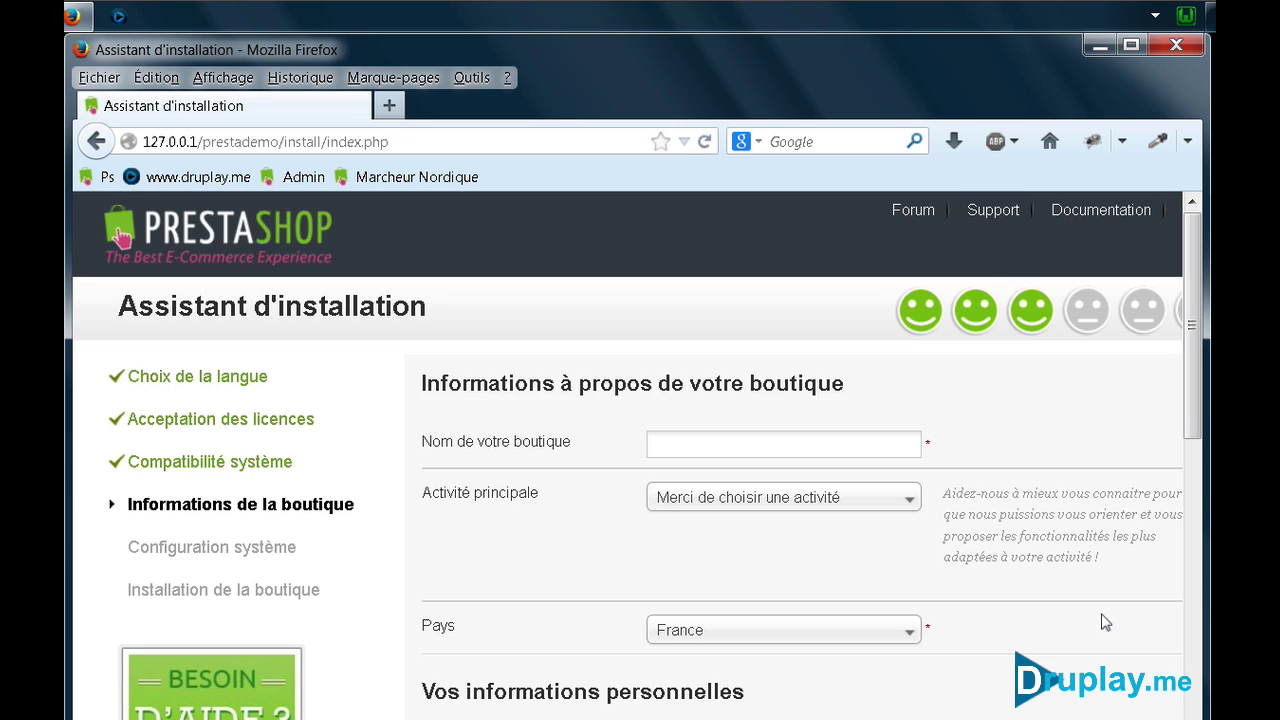
# Name the shop 'Marcheur Nordique Démo' with Sports et loisirs as its main activity
pyautogui.click(857, 445)
pyautogui.write('Marcheur Nordique Démo')
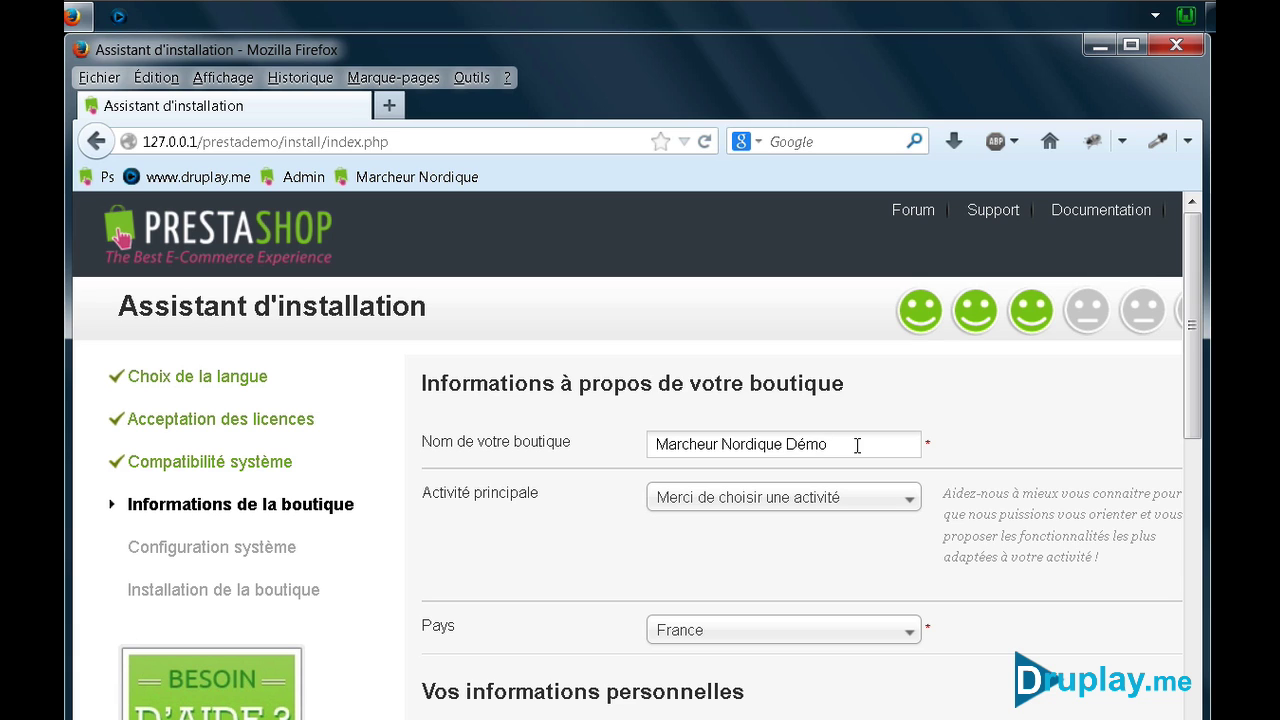
pyautogui.click(840, 497)
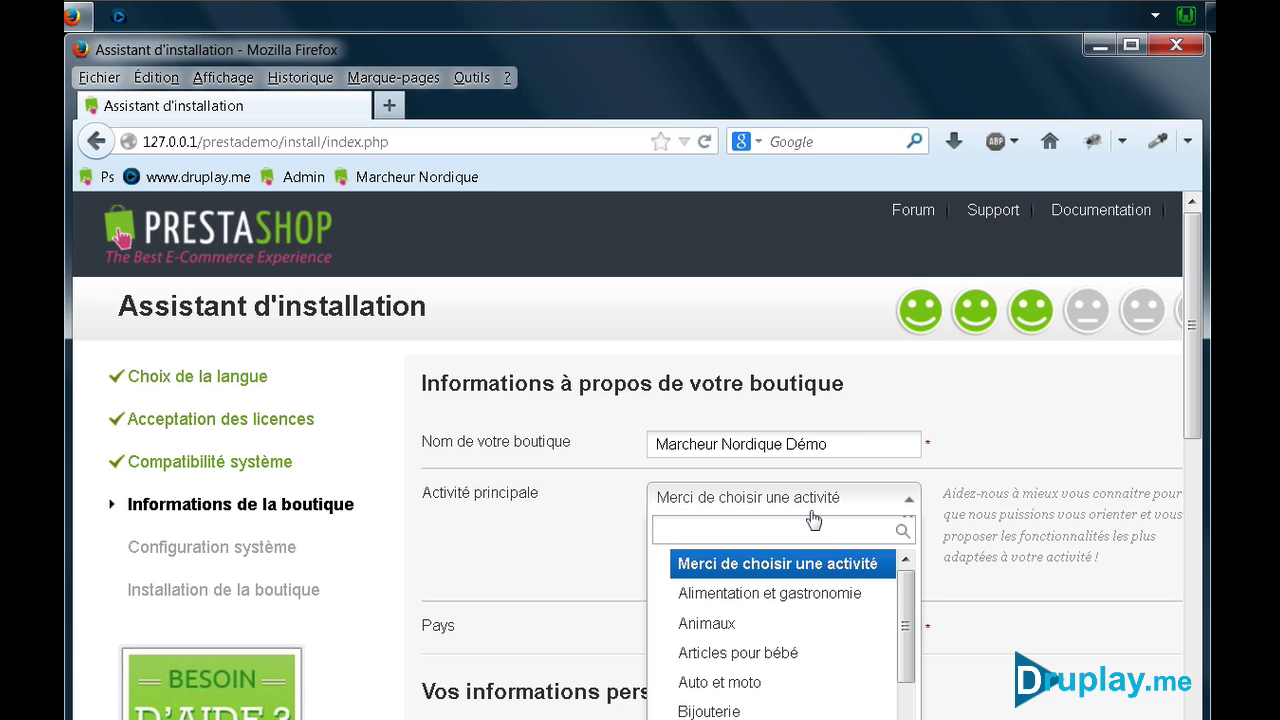
pyautogui.write('sport')
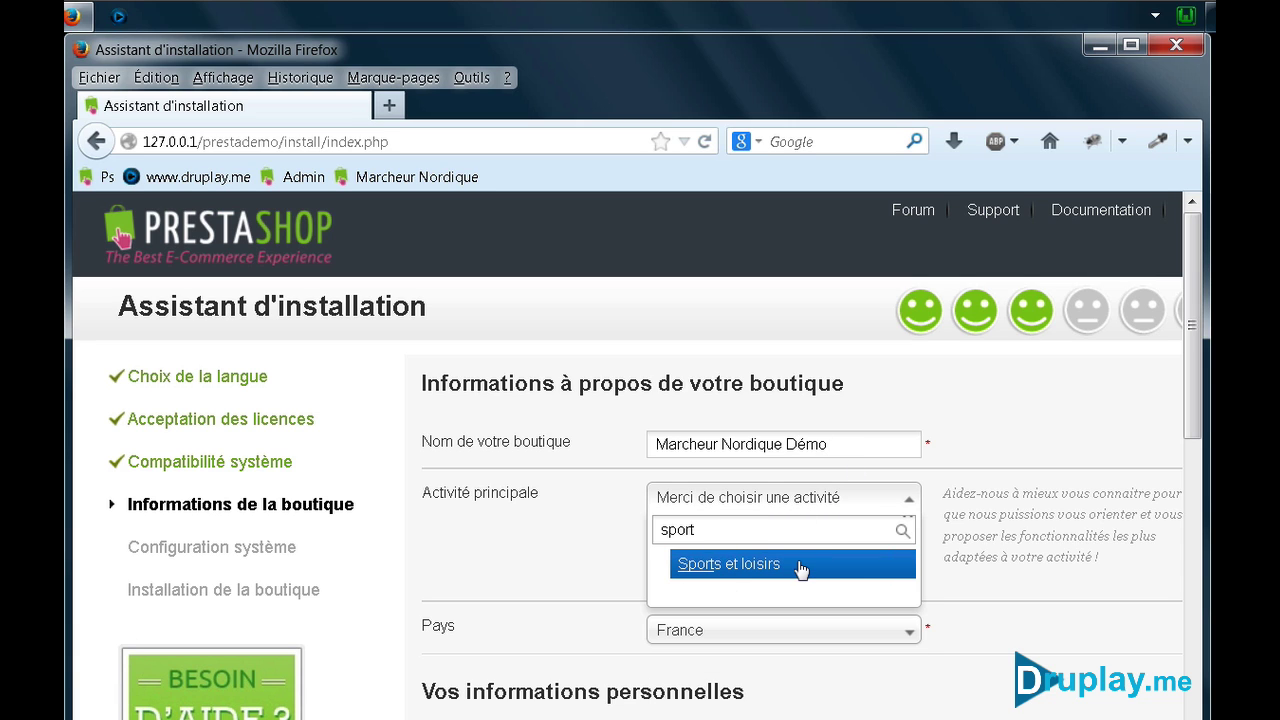
pyautogui.click(800, 566)
pyautogui.scroll(-3, 640, 524)
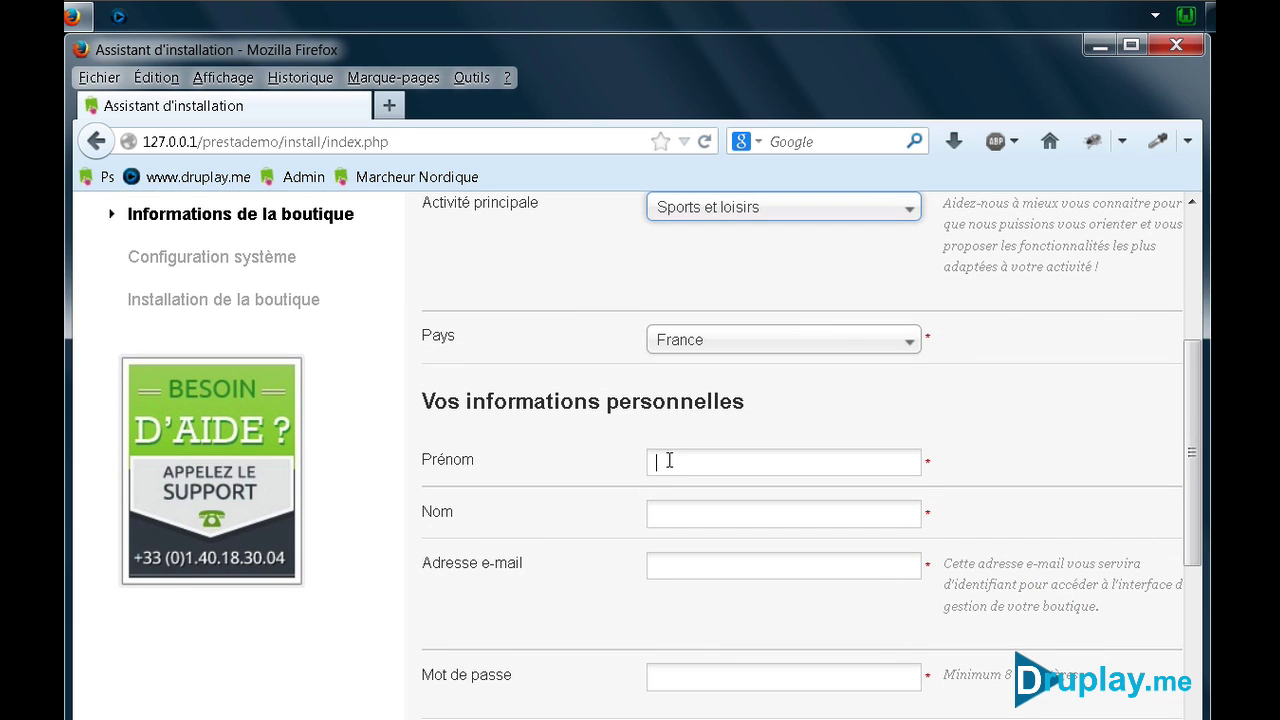
# Enter the admin's name, e-mail and password, opt out of the newsletter, and continue
pyautogui.click(669, 460)
pyautogui.write('Pascal')
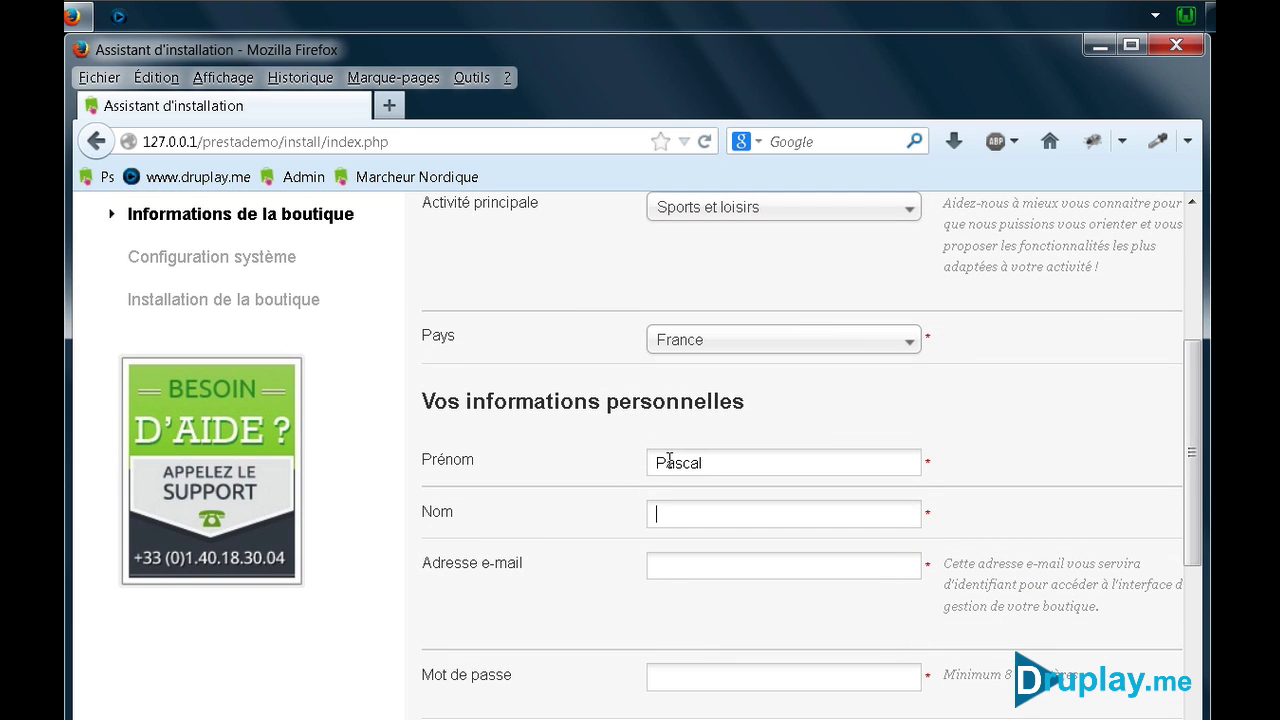
pyautogui.write('Druplay.me')
pyautogui.press('Tab')
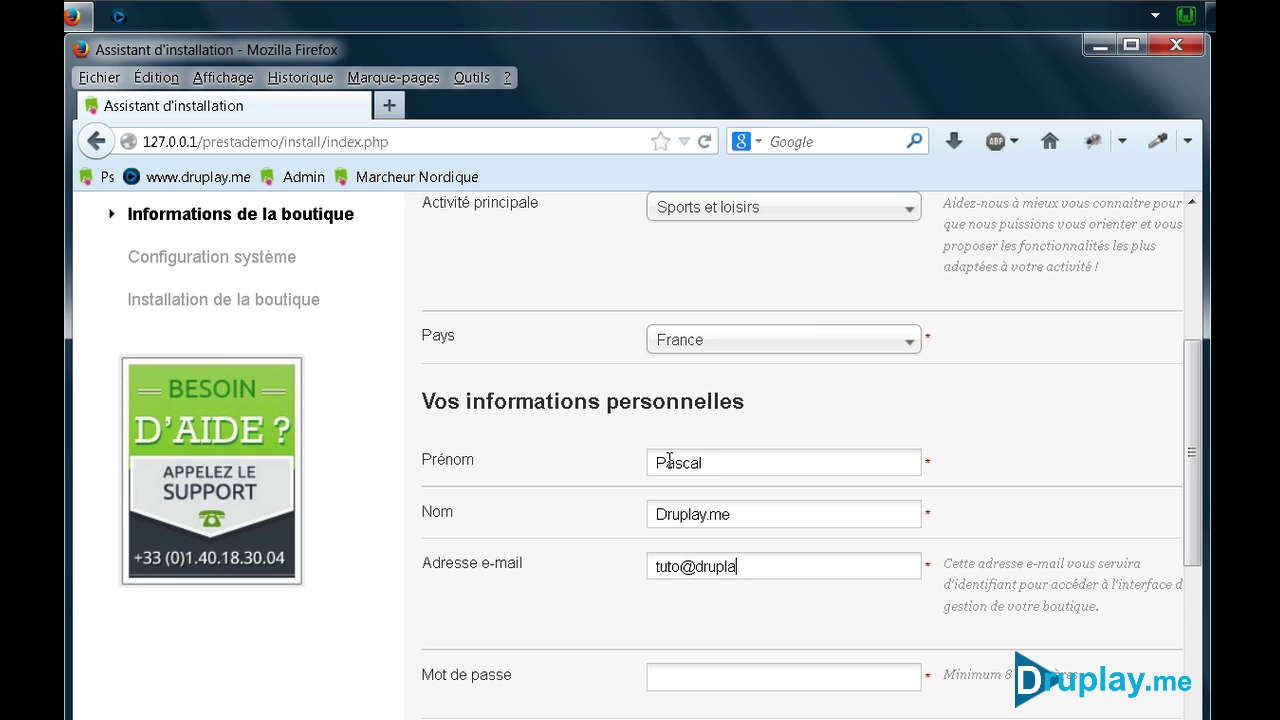
pyautogui.press('Tab')
pyautogui.write('••••••••••')
pyautogui.scroll(-5, 586, 577)
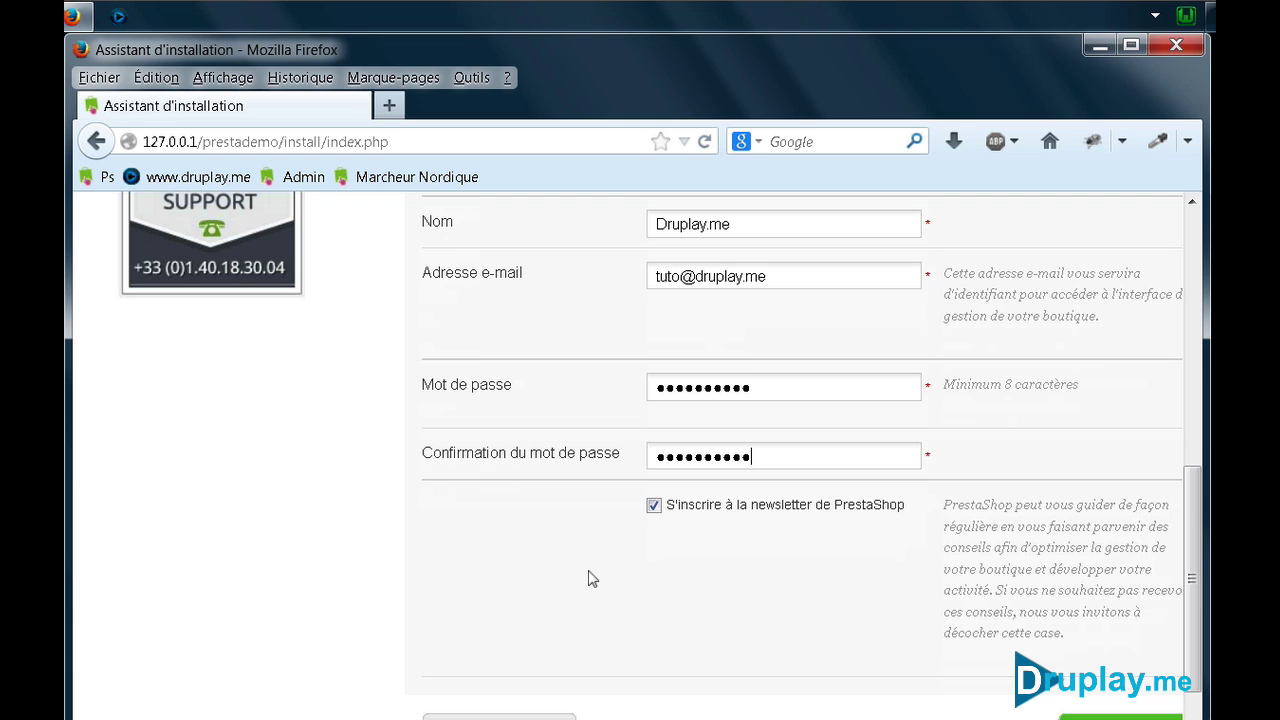
pyautogui.click(654, 505)
pyautogui.click(1120, 716)
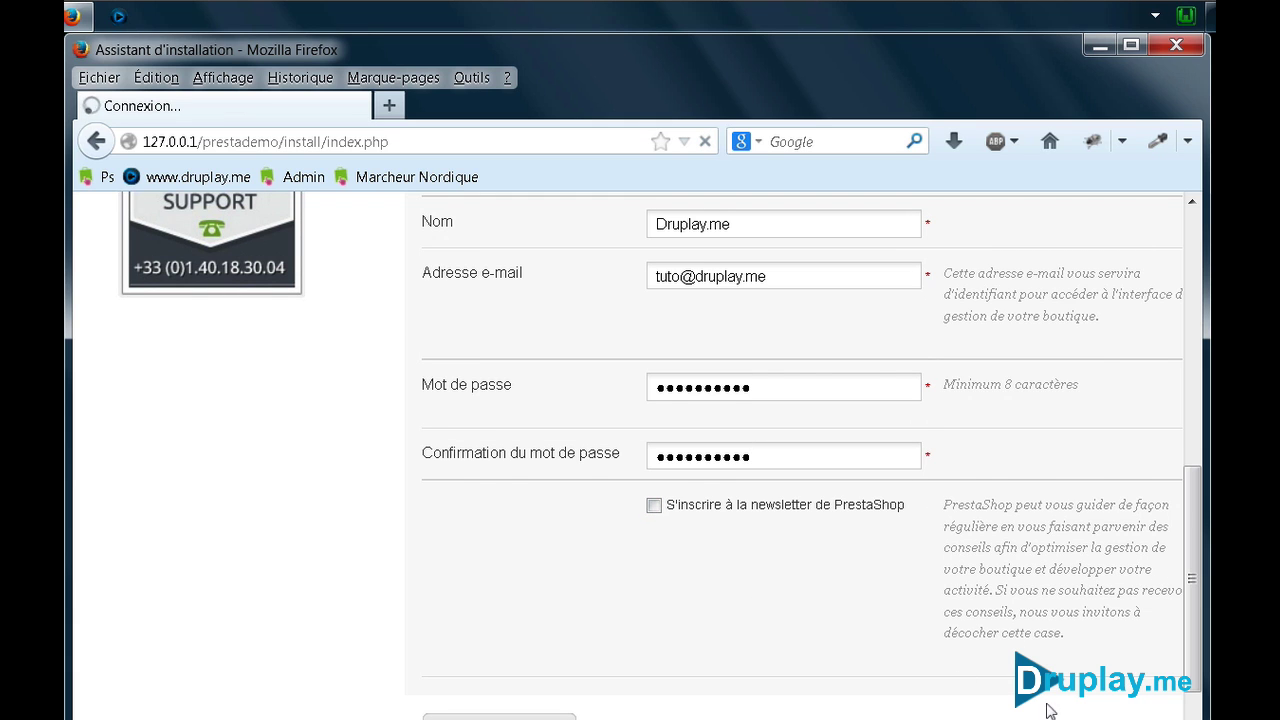
pyautogui.scroll(-2, 911, 666)
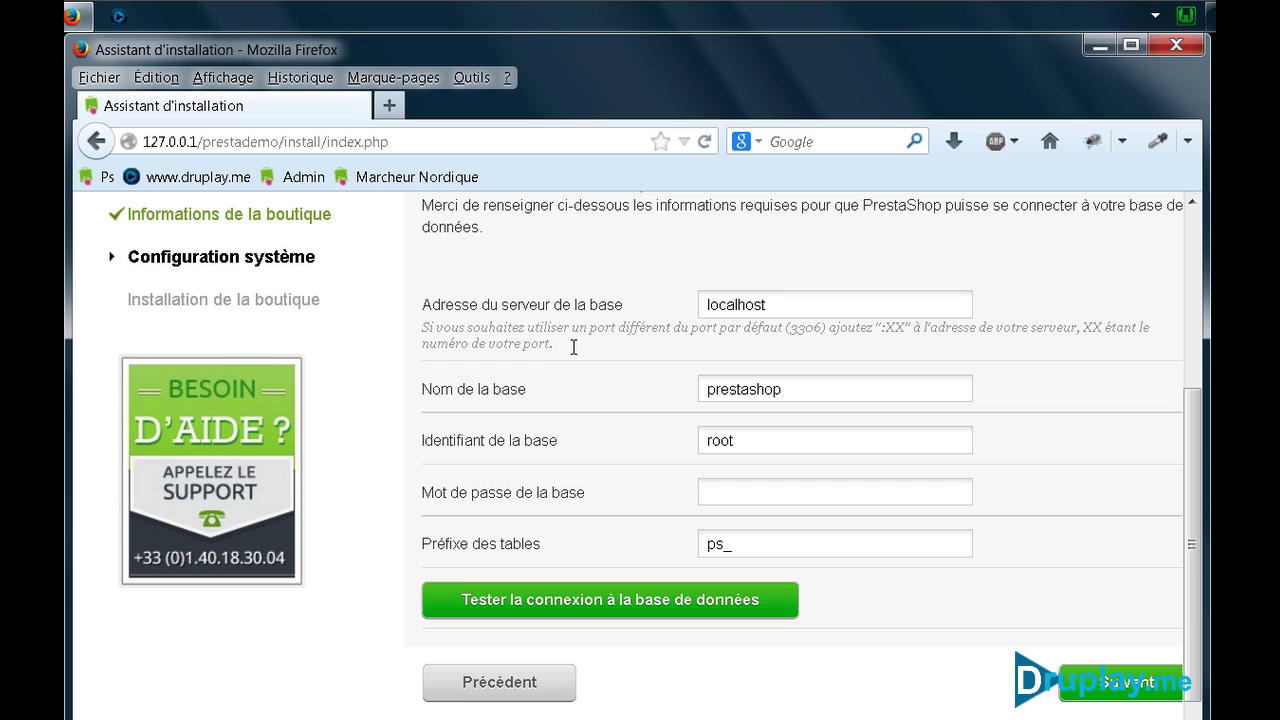
# Set the database name to test, run the installation, and open the new storefront
pyautogui.click(651, 389)
pyautogui.write('test')
pyautogui.click(1091, 702)
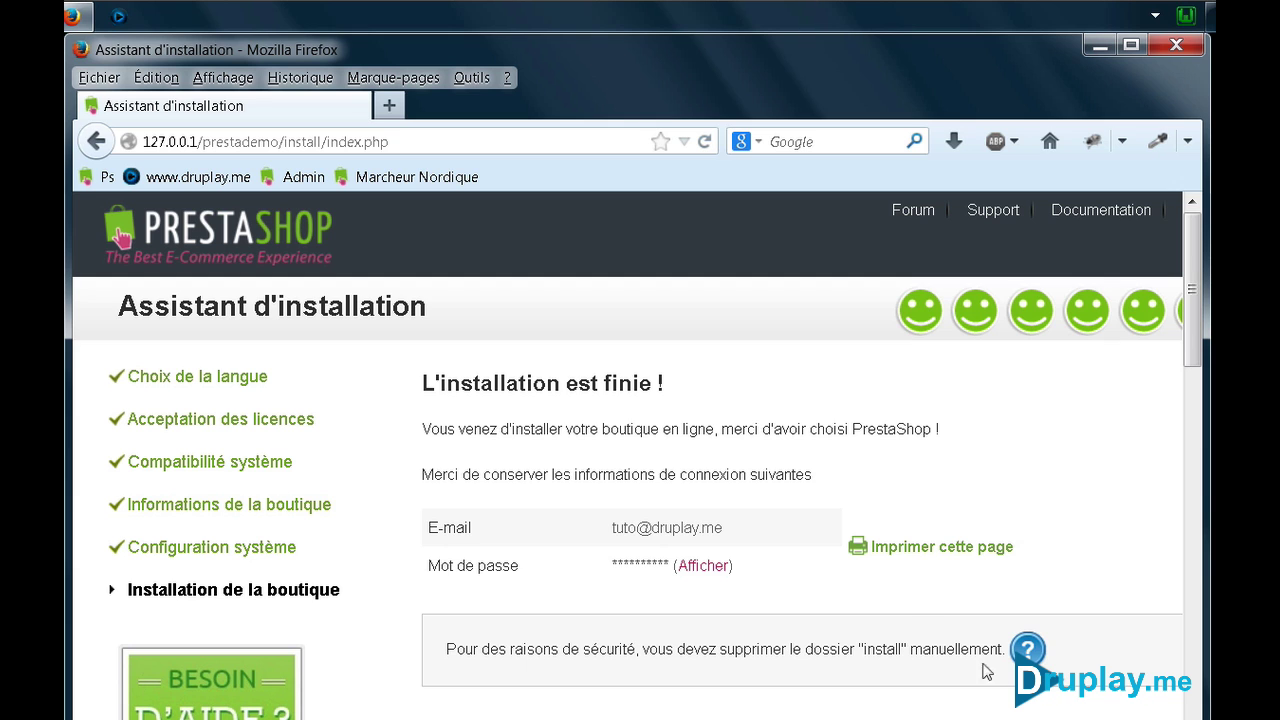
pyautogui.scroll(-5, 854, 565)
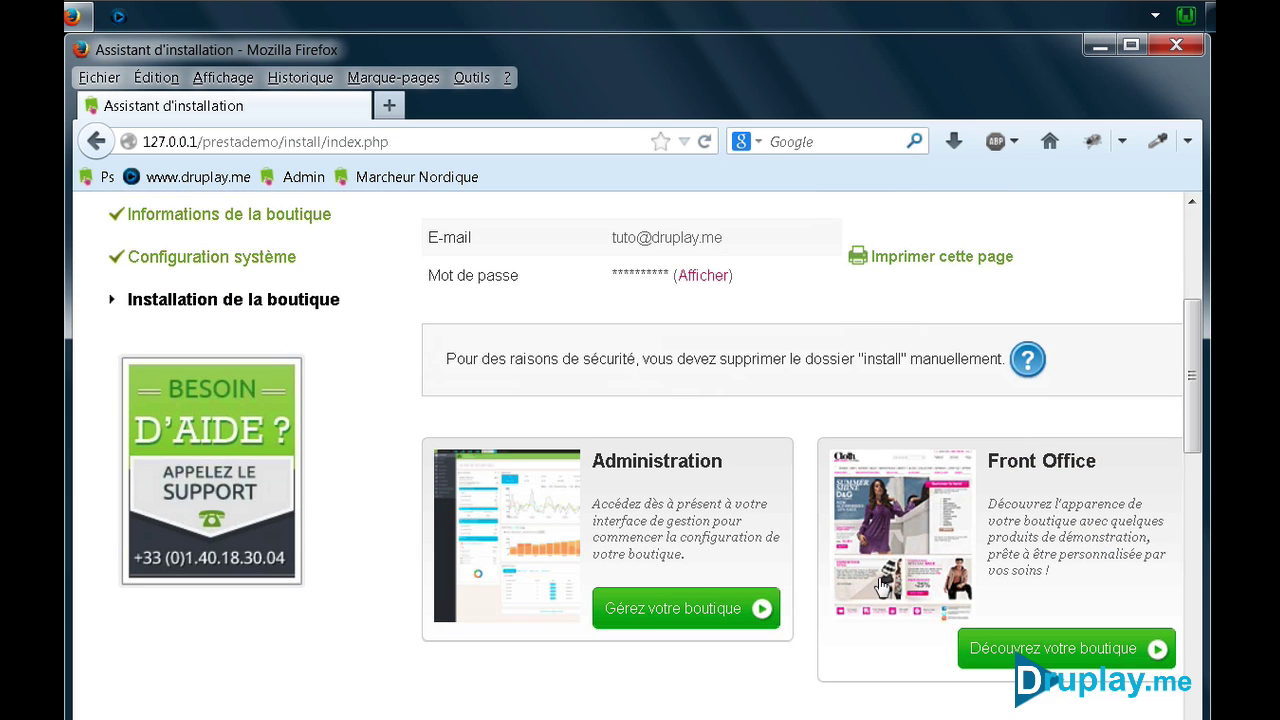
pyautogui.click(1009, 655)
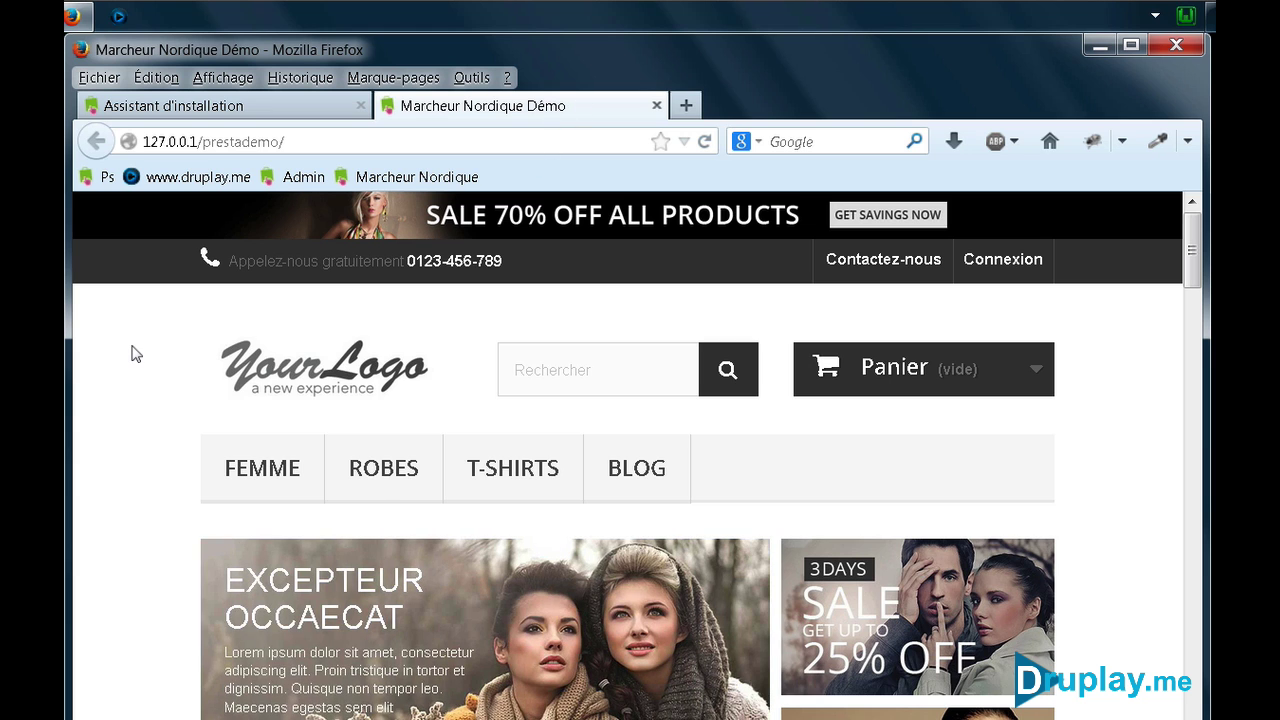
# Bookmark the storefront as 'Front Office' in Barre personnelle, then open the back office
pyautogui.rightClick(140, 352)
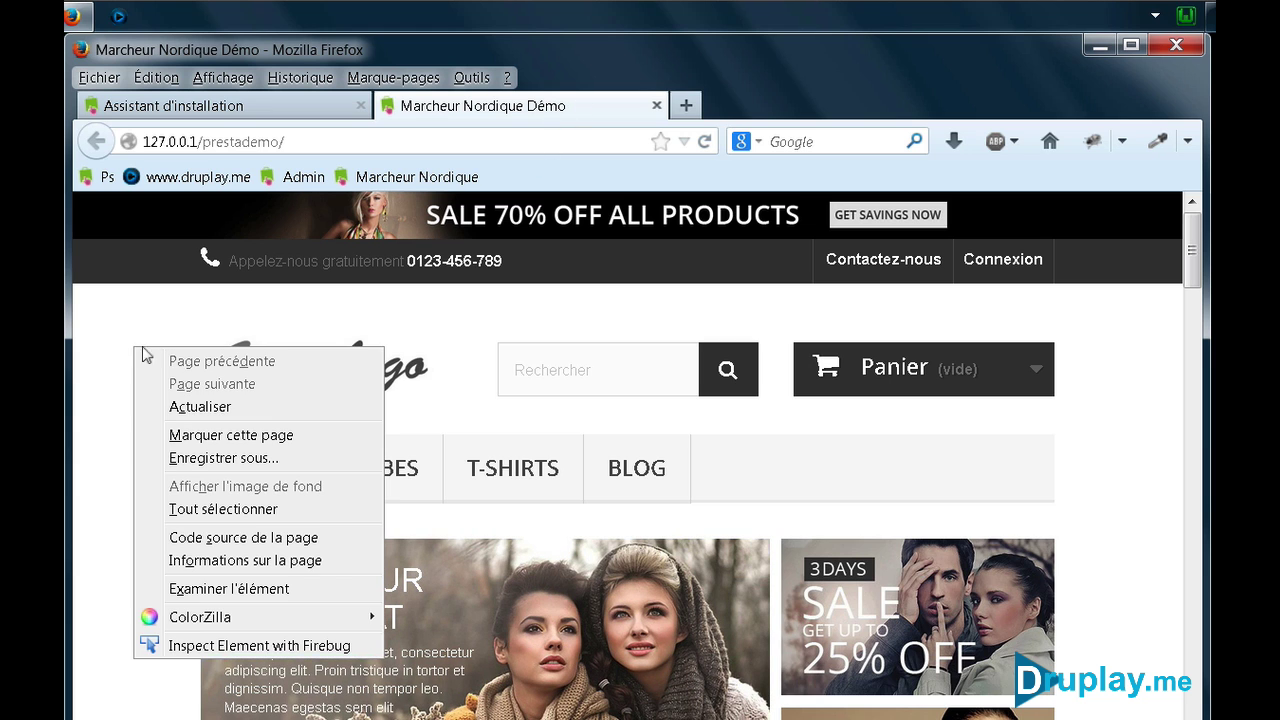
pyautogui.click(196, 436)
pyautogui.doubleClick(500, 253)
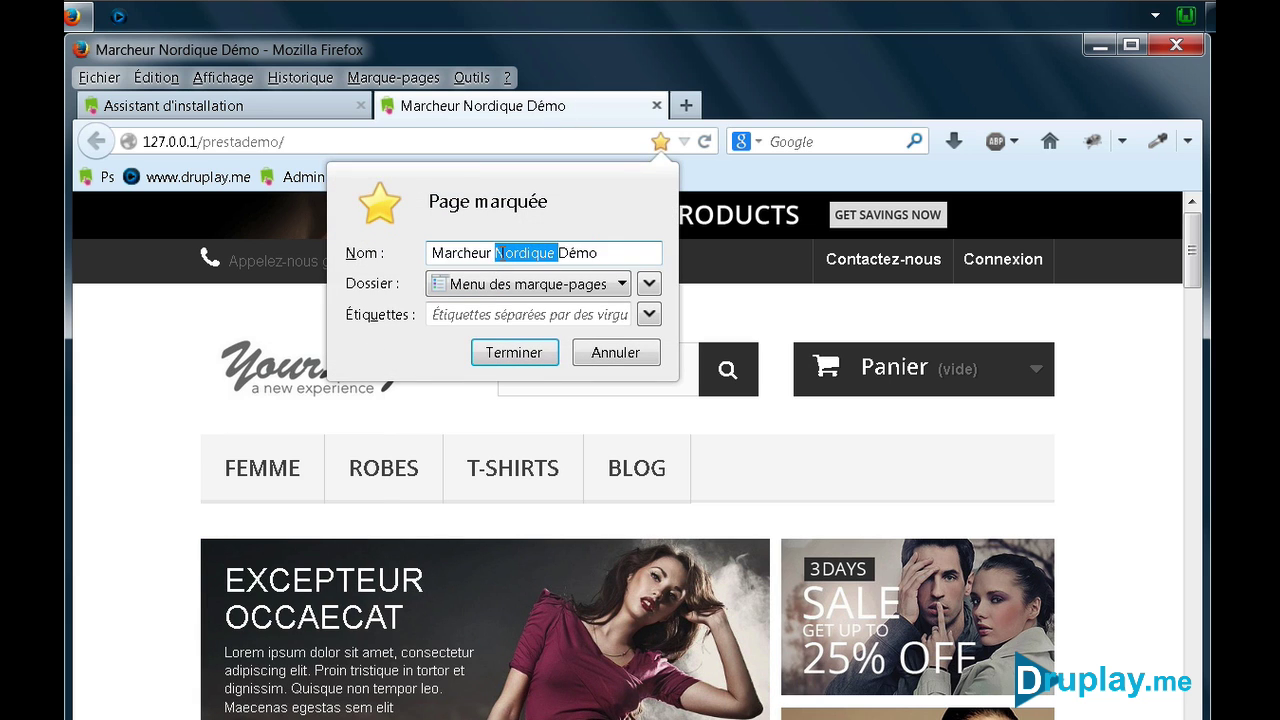
pyautogui.hotkey('ctrl', 'a')
pyautogui.write('F')
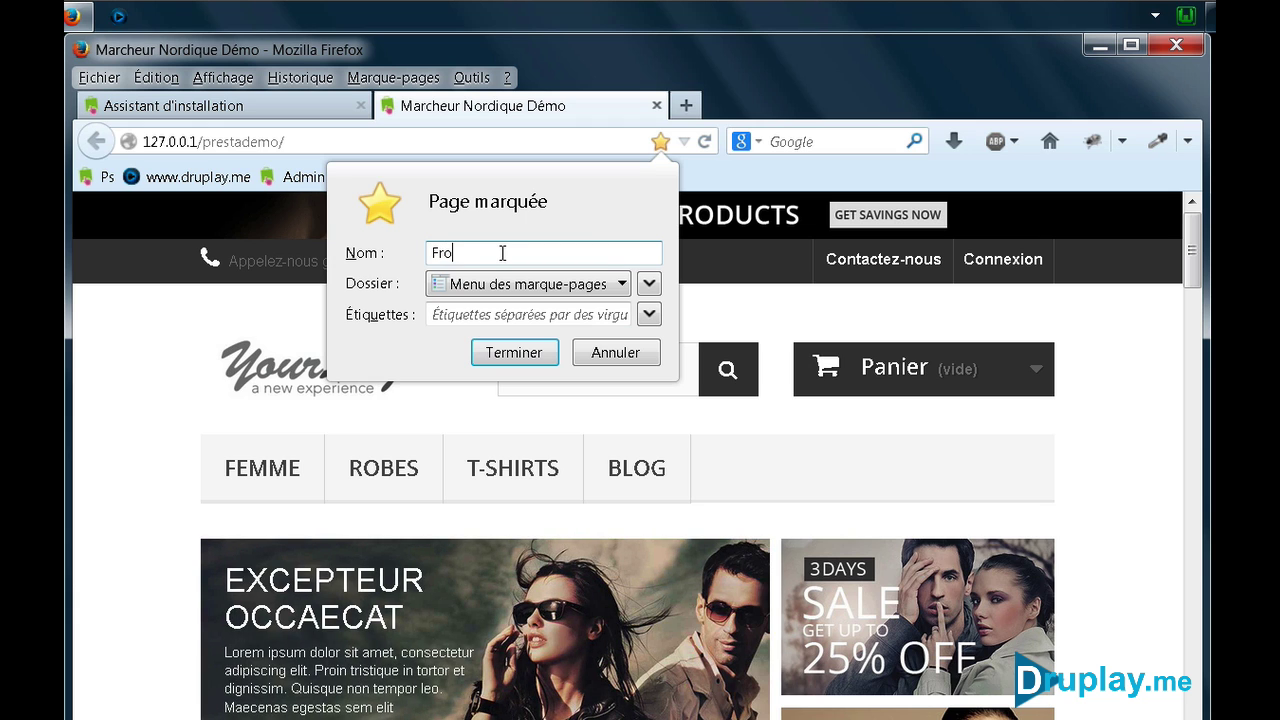
pyautogui.write('ront Office')
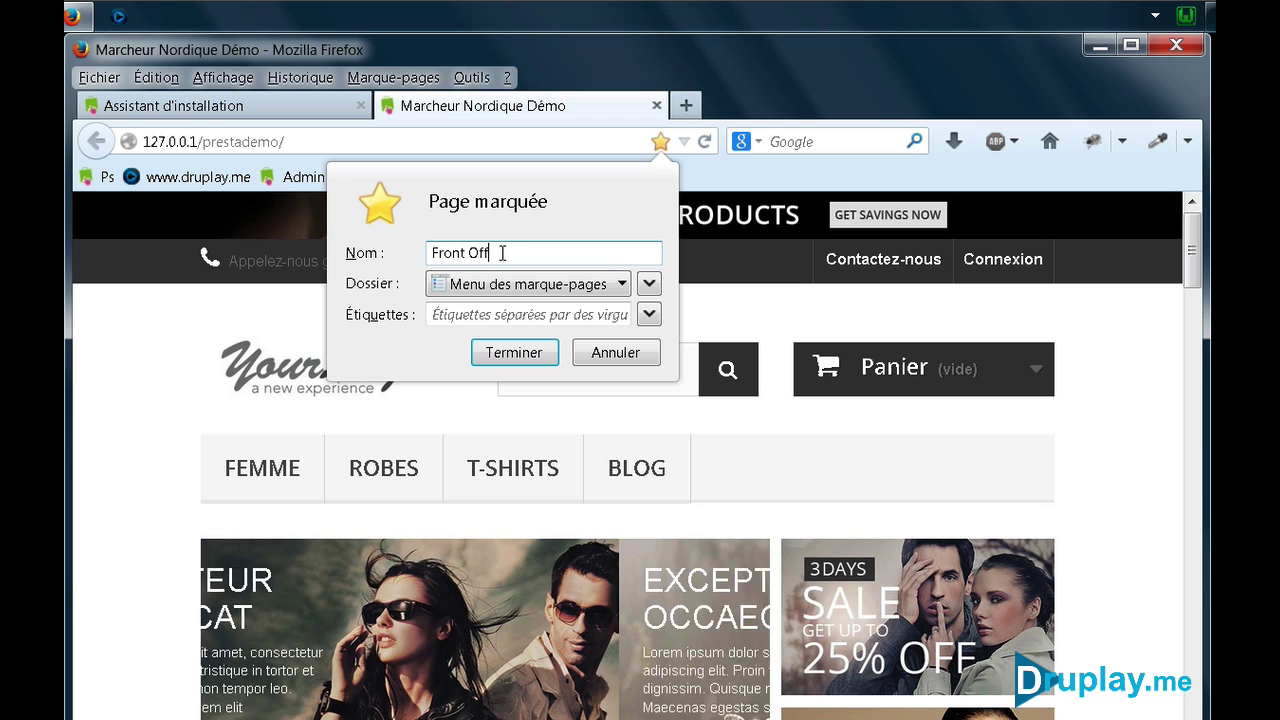
pyautogui.click(513, 285)
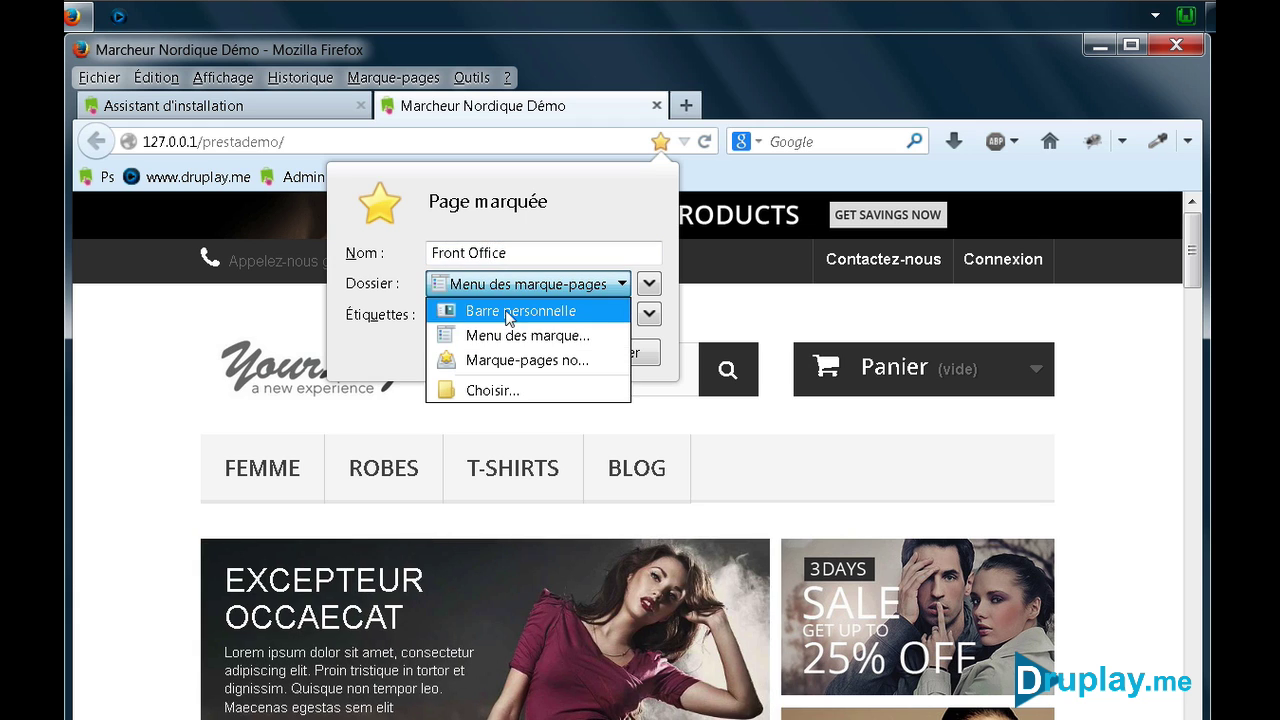
pyautogui.click(510, 312)
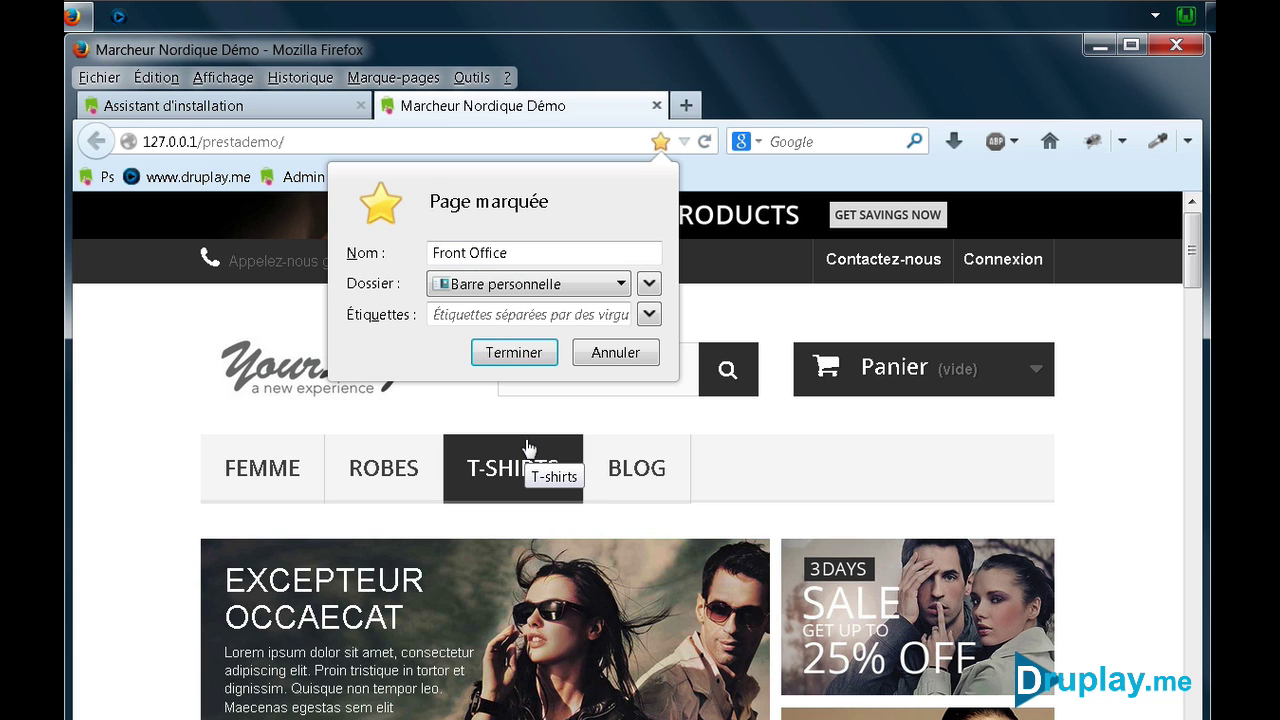
pyautogui.click(507, 351)
pyautogui.click(274, 103)
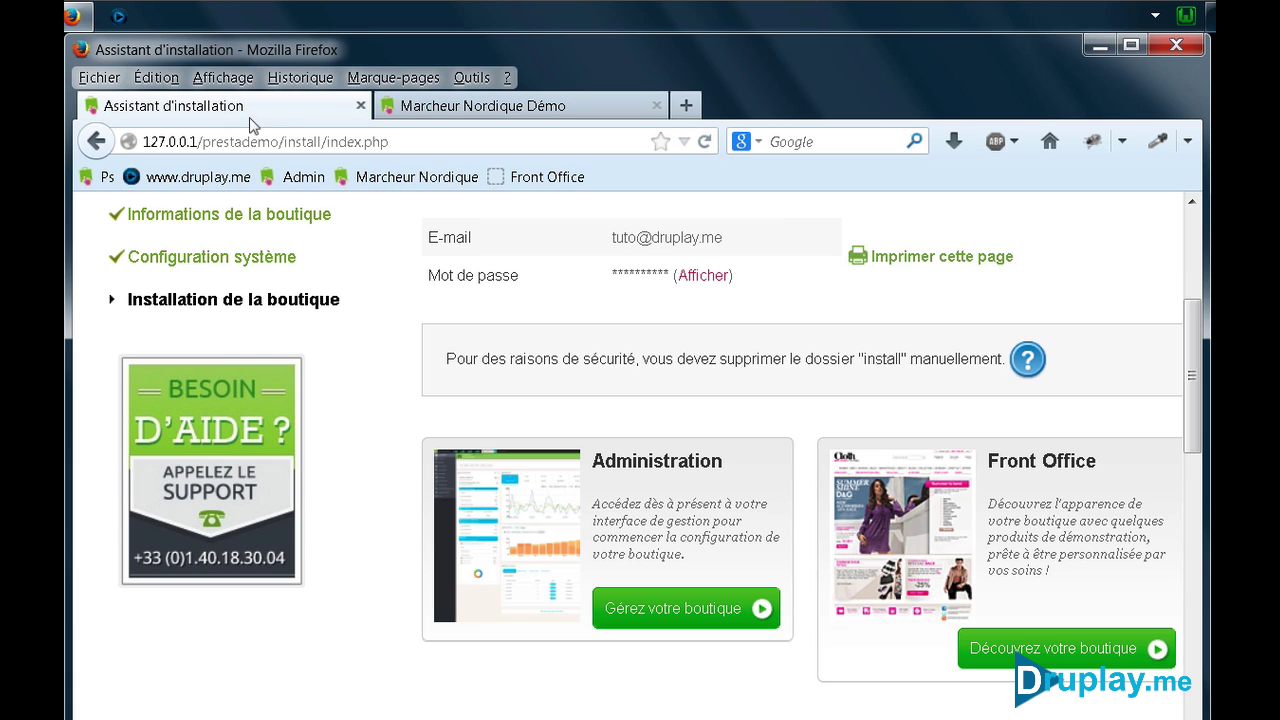
pyautogui.click(688, 610)
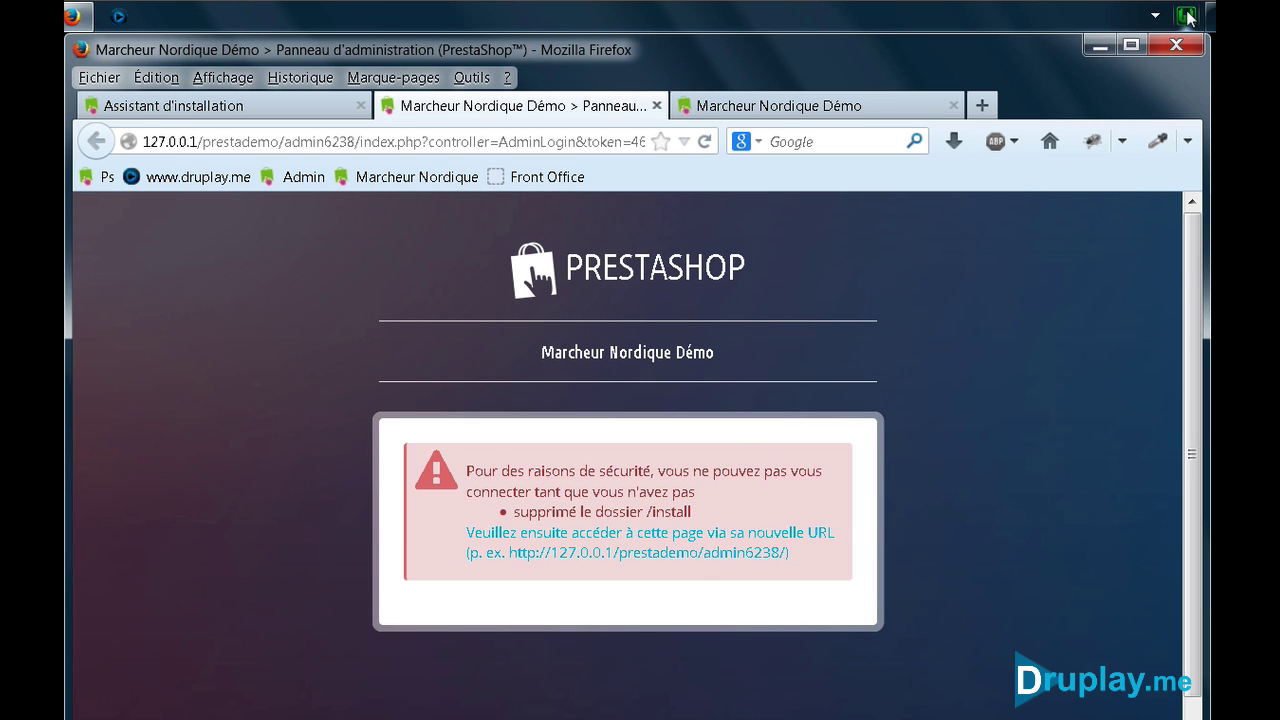
# Open the prestademo folder from WampServer's www directory and delete its install folder
pyautogui.click(1186, 15)
pyautogui.click(1118, 74)
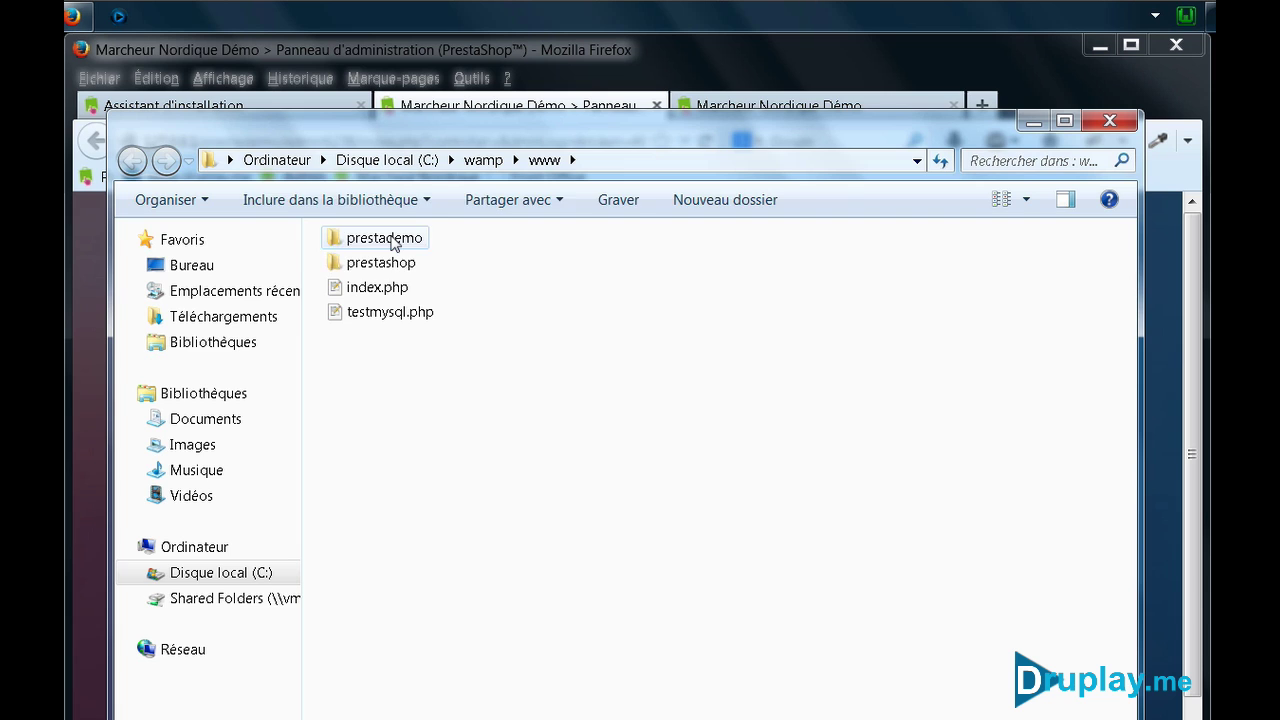
pyautogui.doubleClick(388, 238)
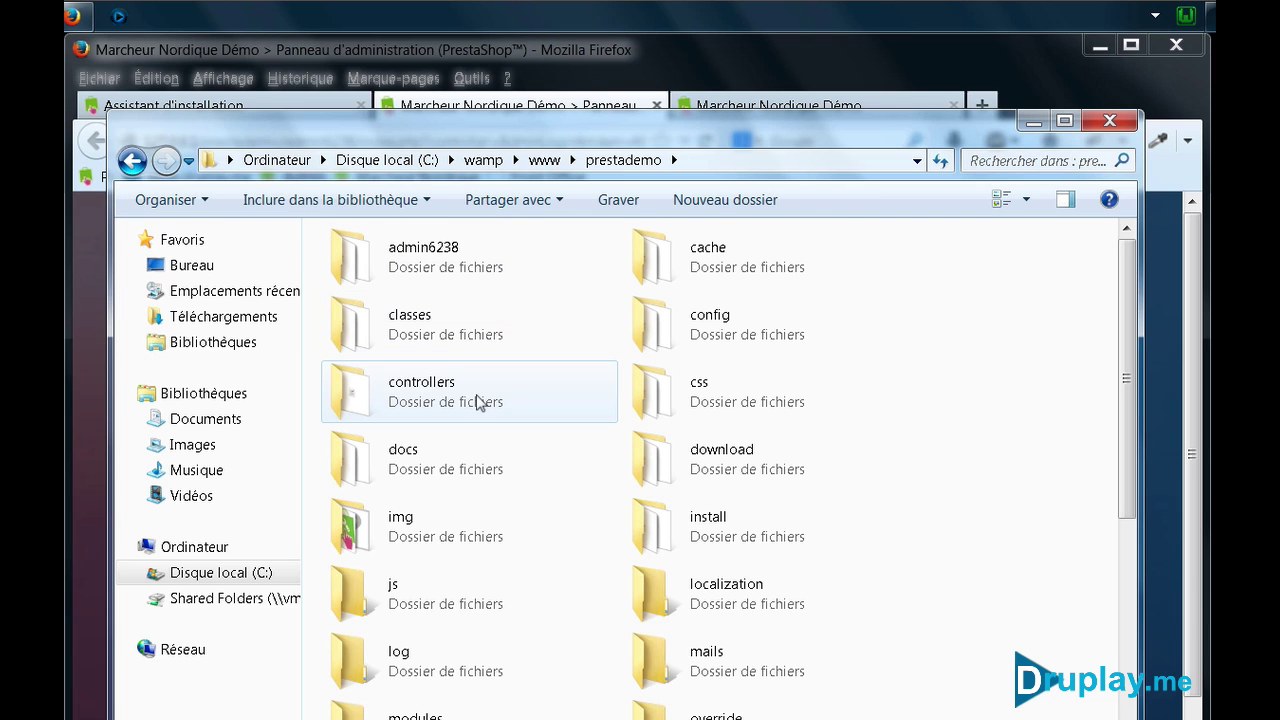
pyautogui.click(658, 527)
pyautogui.rightClick(658, 527)
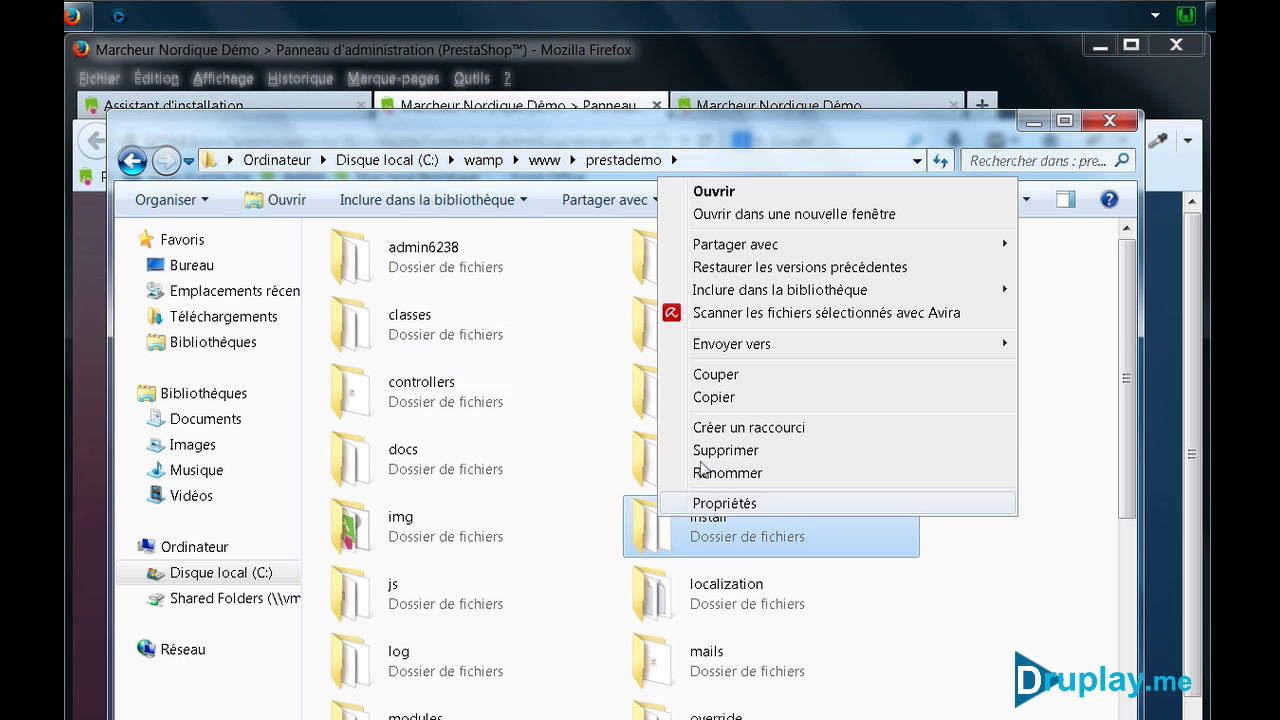
pyautogui.click(737, 450)
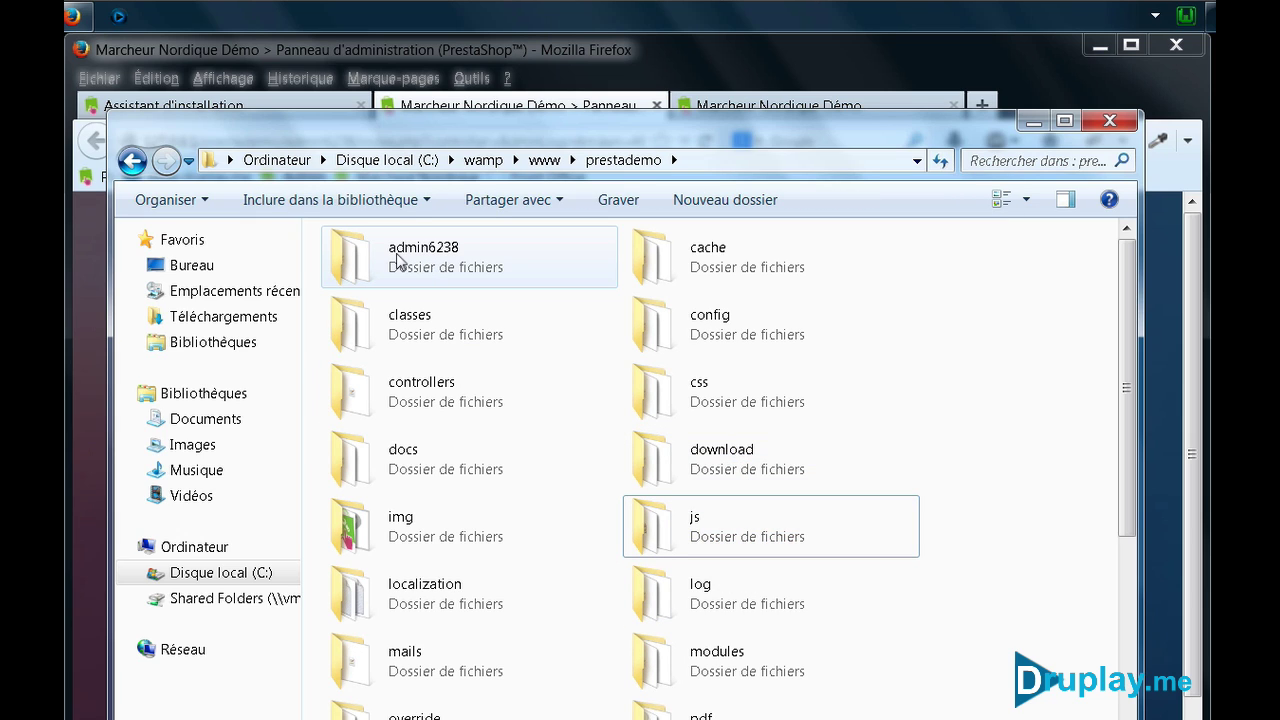
# Rename the admin6238 folder to zzZZzz and close the Explorer window
pyautogui.click(417, 248)
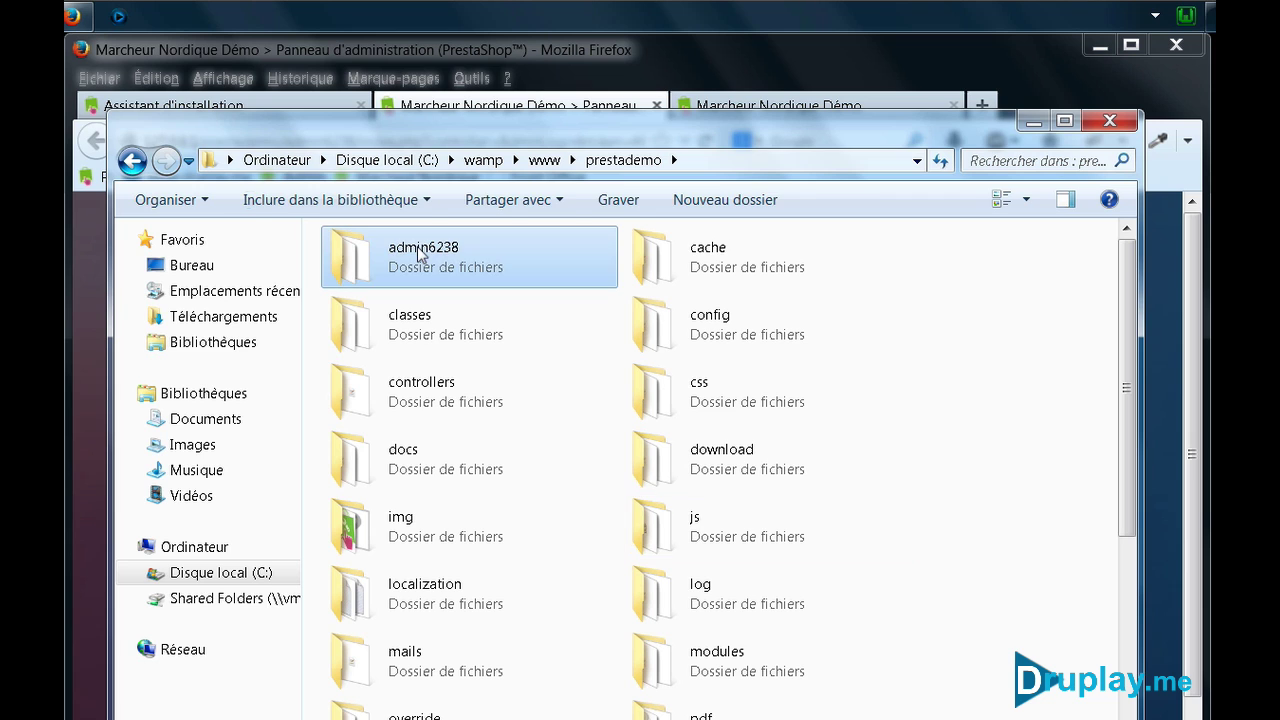
pyautogui.rightClick(417, 246)
pyautogui.click(484, 568)
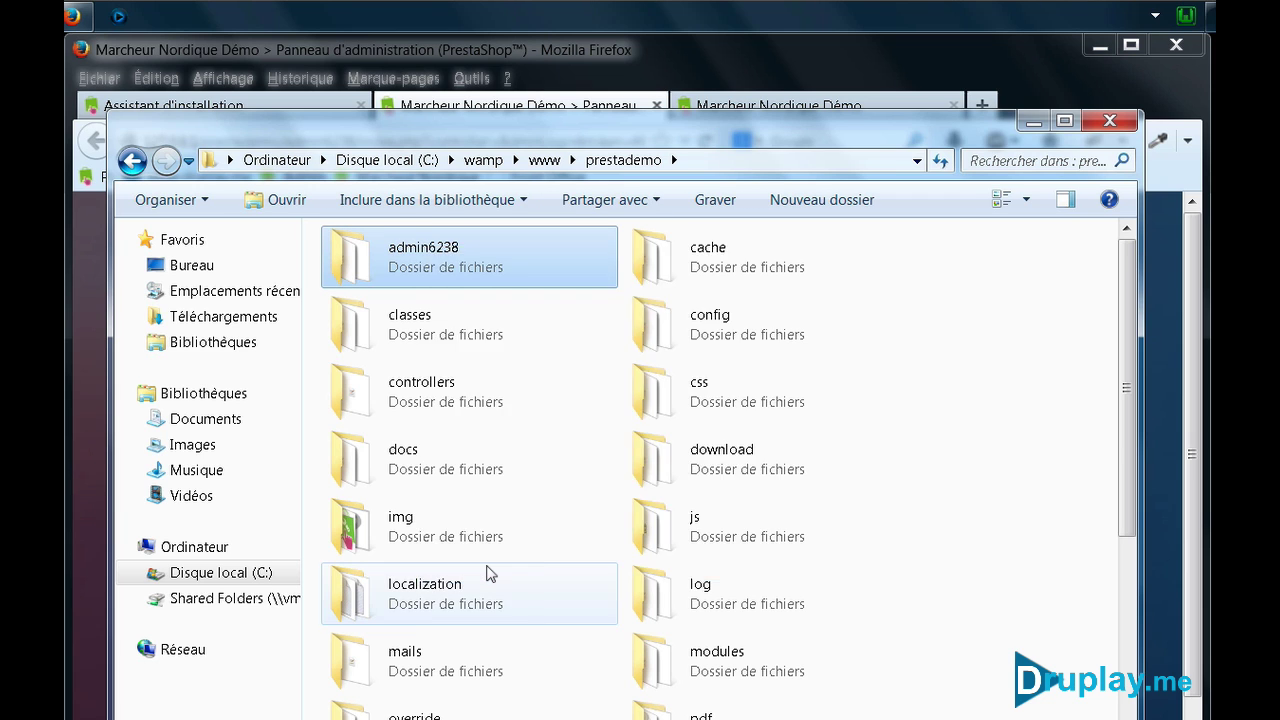
pyautogui.click(637, 341)
pyautogui.moveTo(637, 341); pyautogui.dragTo(513, 333)
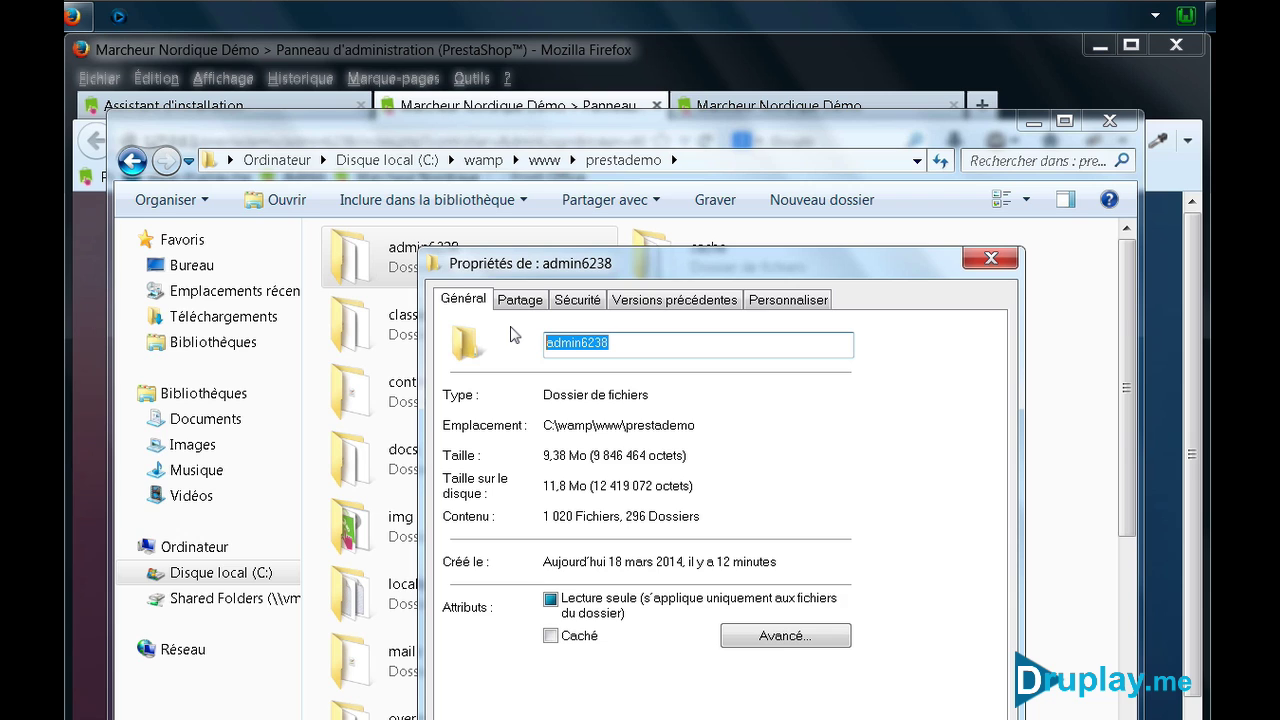
pyautogui.write('zzZZzz')
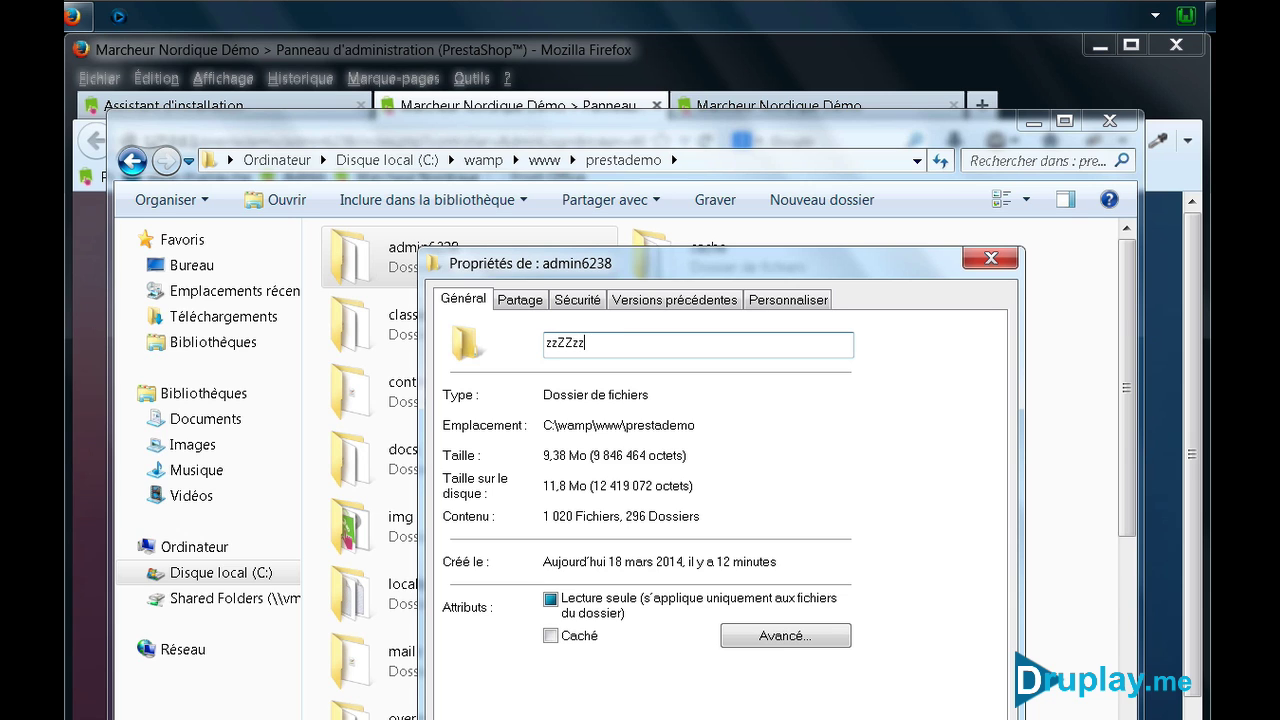
pyautogui.press('Return')
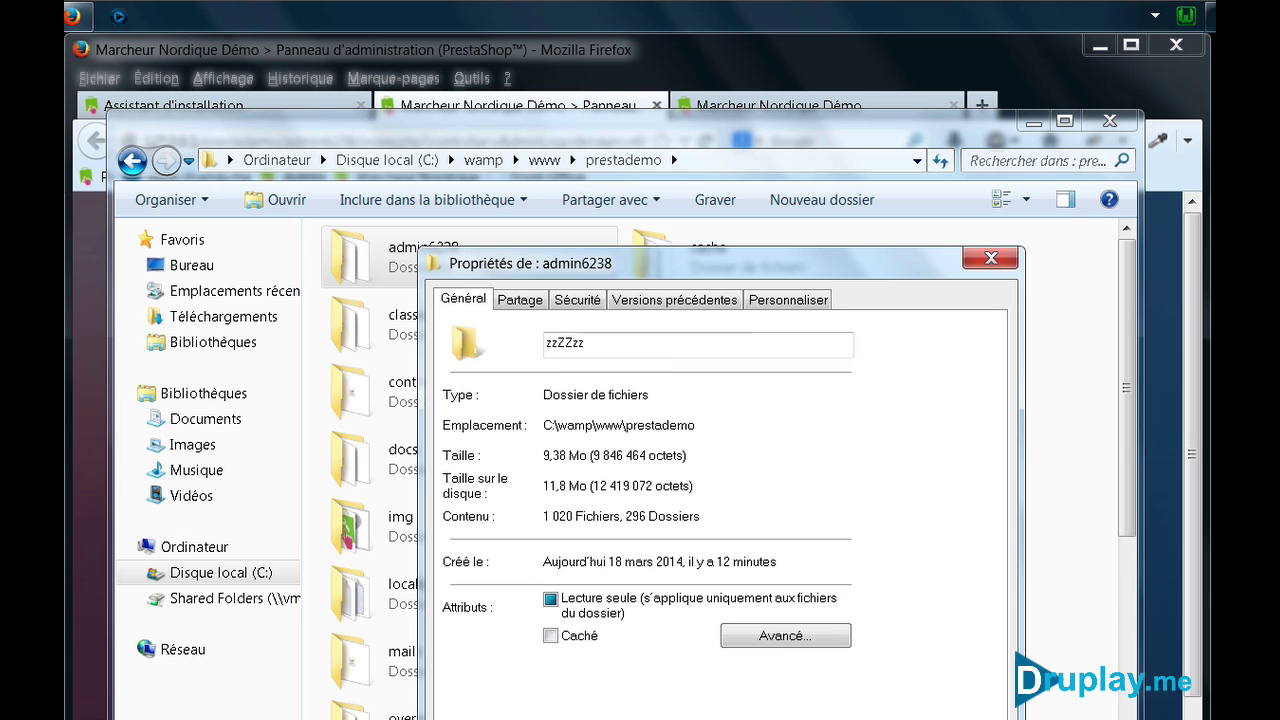
pyautogui.click(1108, 121)
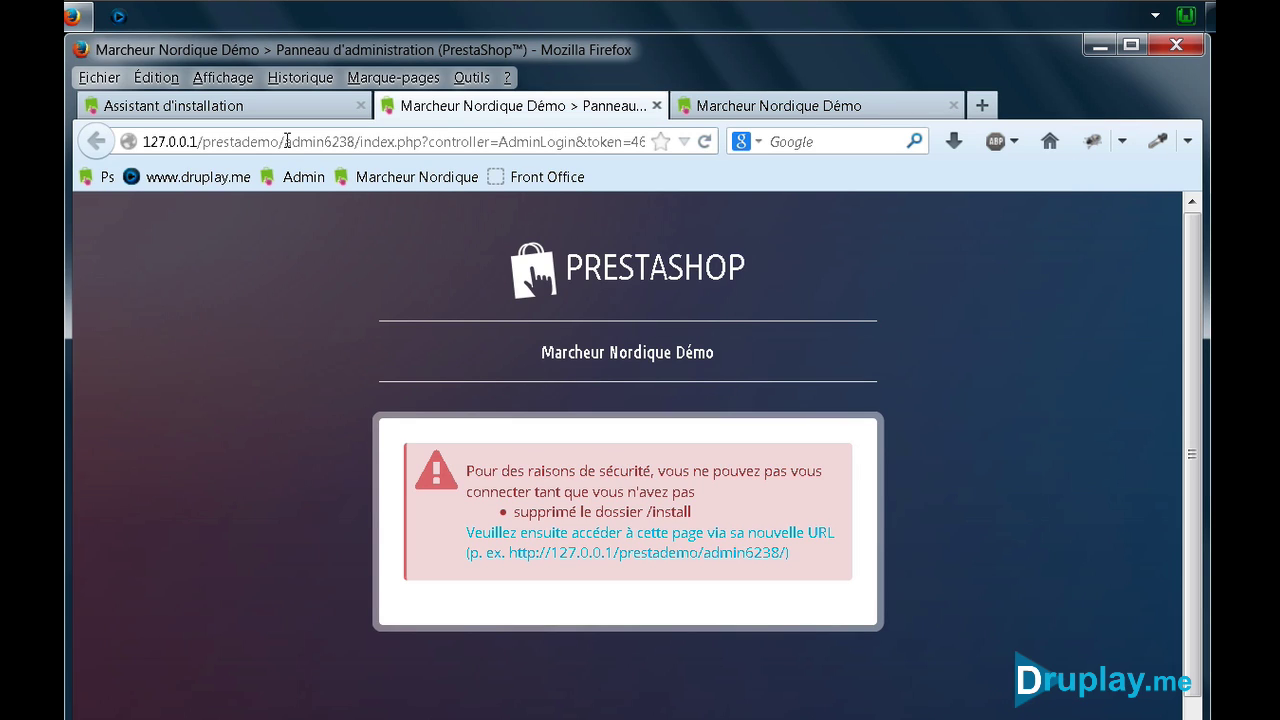
pyautogui.moveTo(284, 141); pyautogui.dragTo(1000, 286)
# Load the back office login page at the new 127.0.0.1/prestademo/zzZZzz/ address
pyautogui.press('BackSpace')
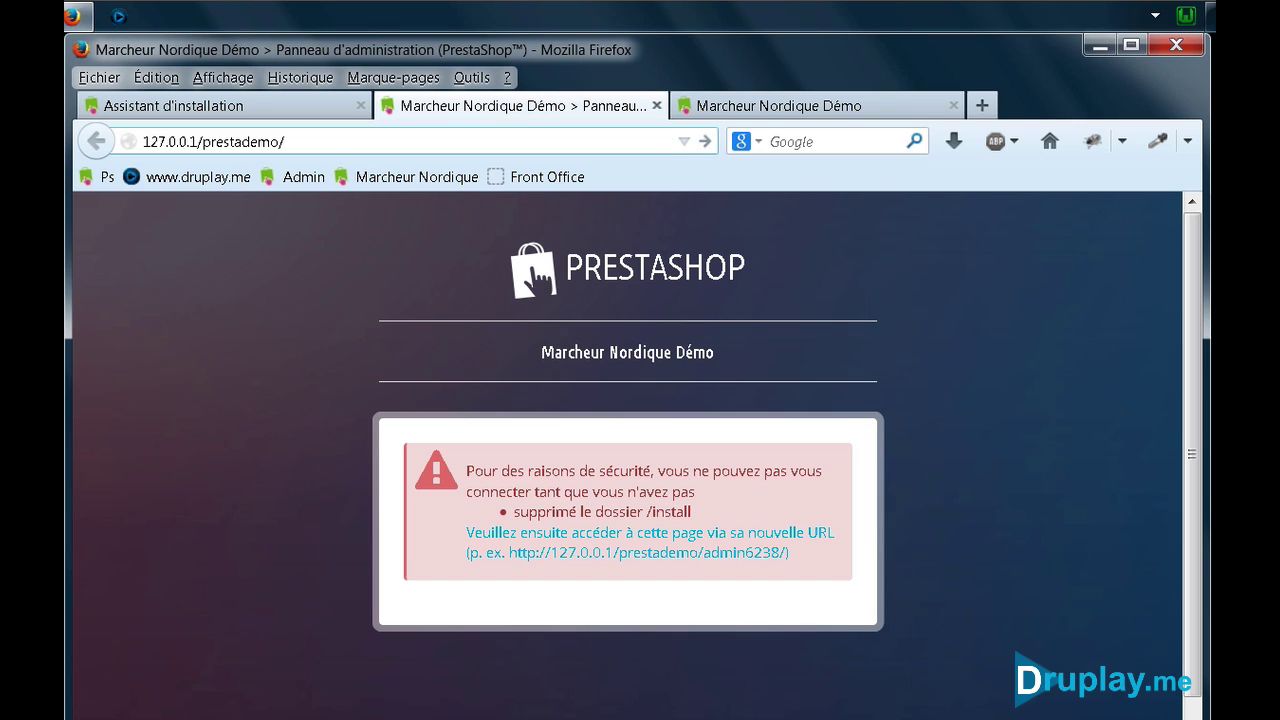
pyautogui.write('zzZZzz')
pyautogui.press('Return')
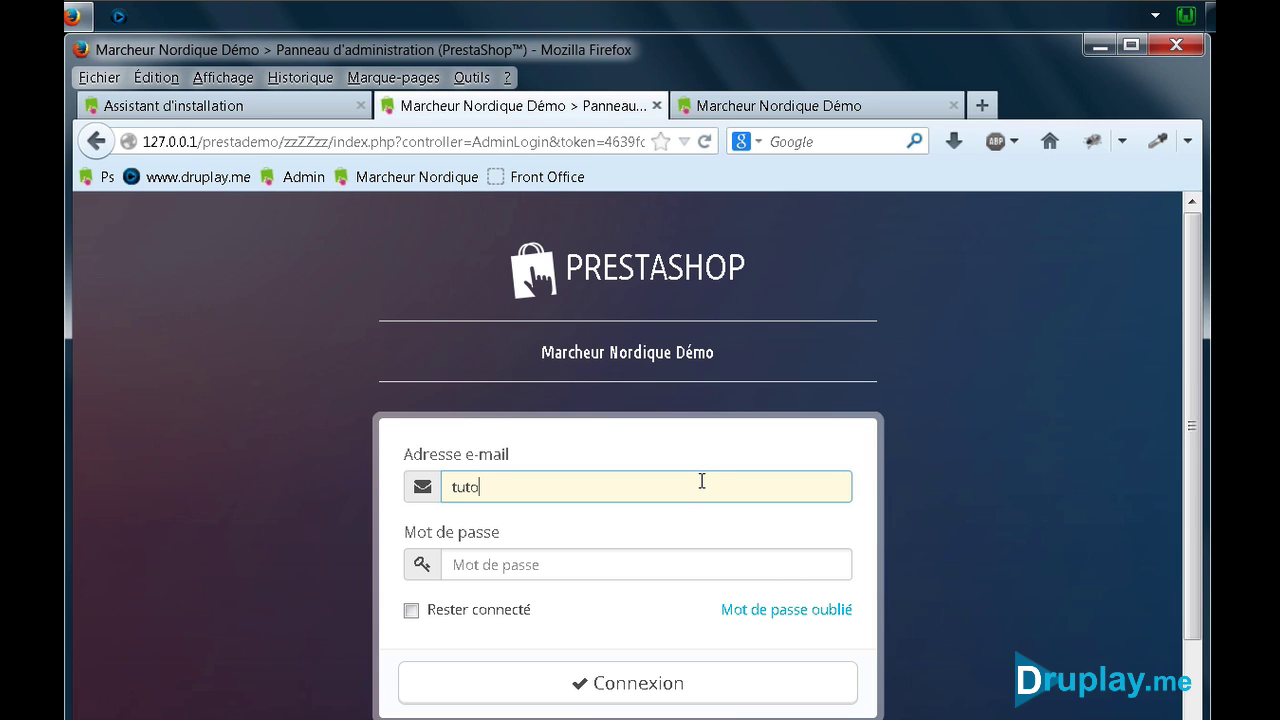
# Log in with the admin e-mail and password to reach the Tableau de bord dashboard
pyautogui.write('@druplay.me')
pyautogui.press('Tab')
pyautogui.write('*********')
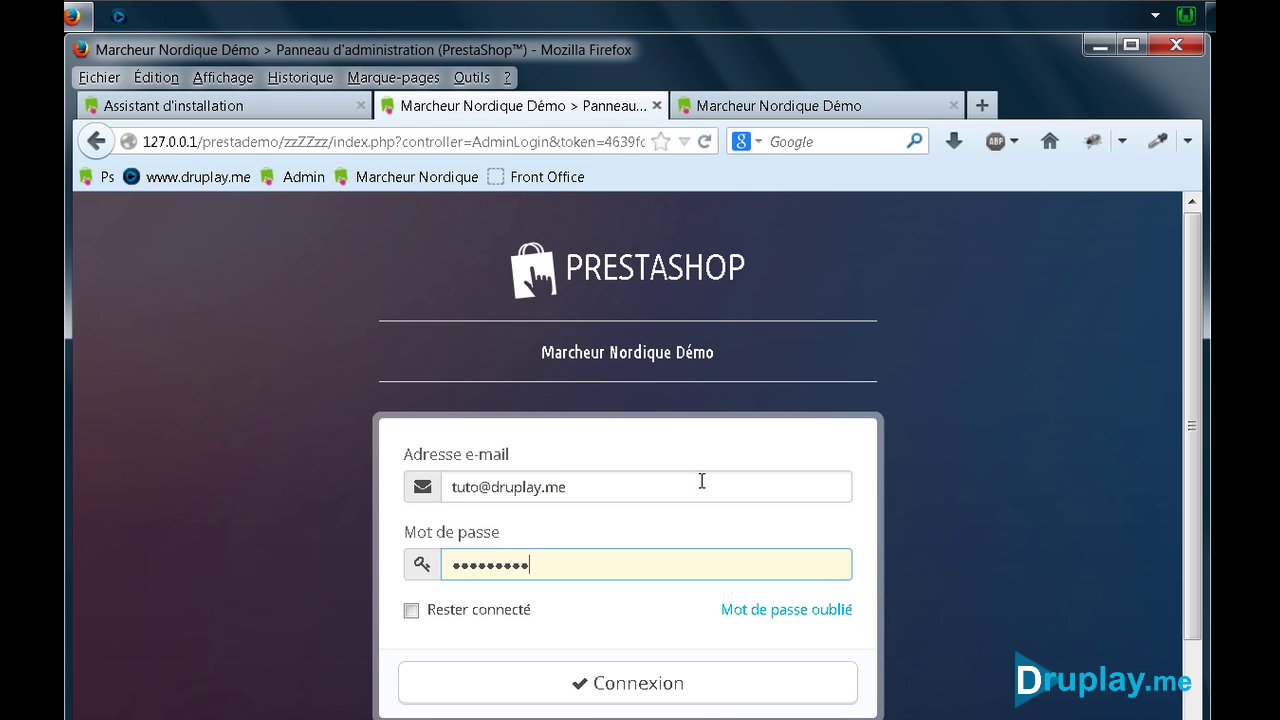
pyautogui.write('*')
pyautogui.press('Return')
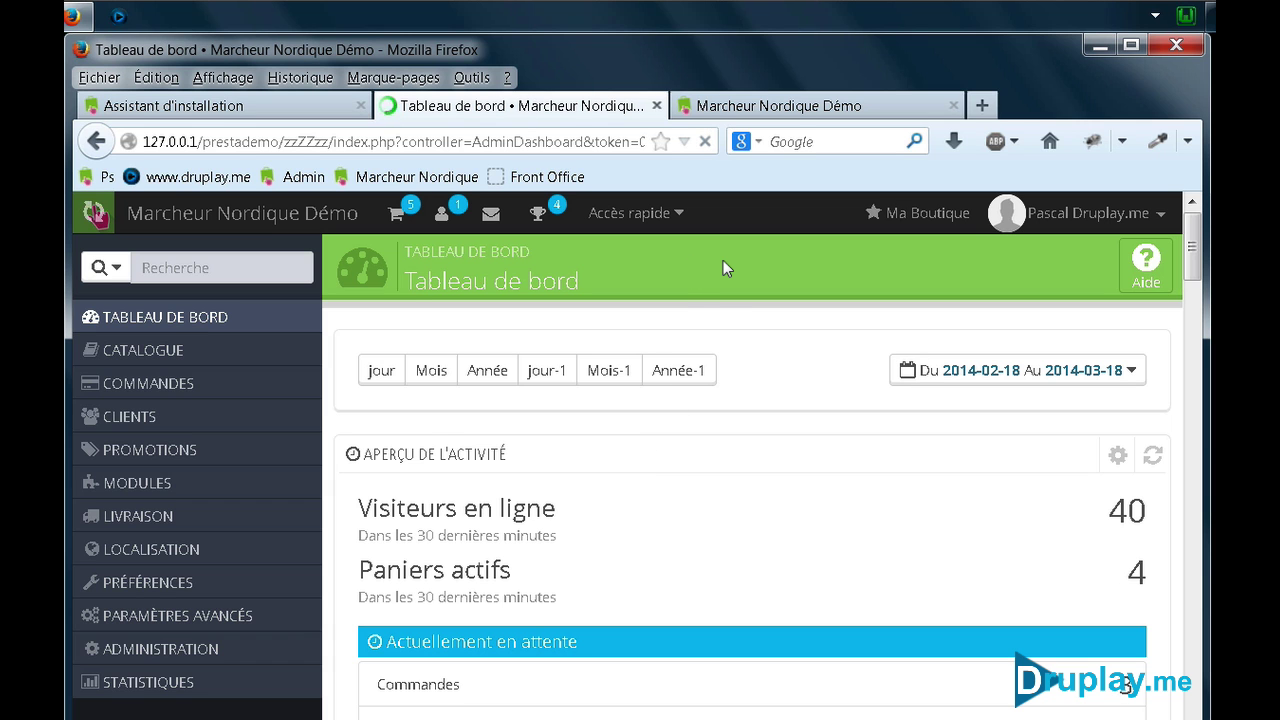
# Bookmark the dashboard as 'Back Office' on the bookmarks bar, move Front Office after it, and open the storefront
pyautogui.rightClick(722, 262)
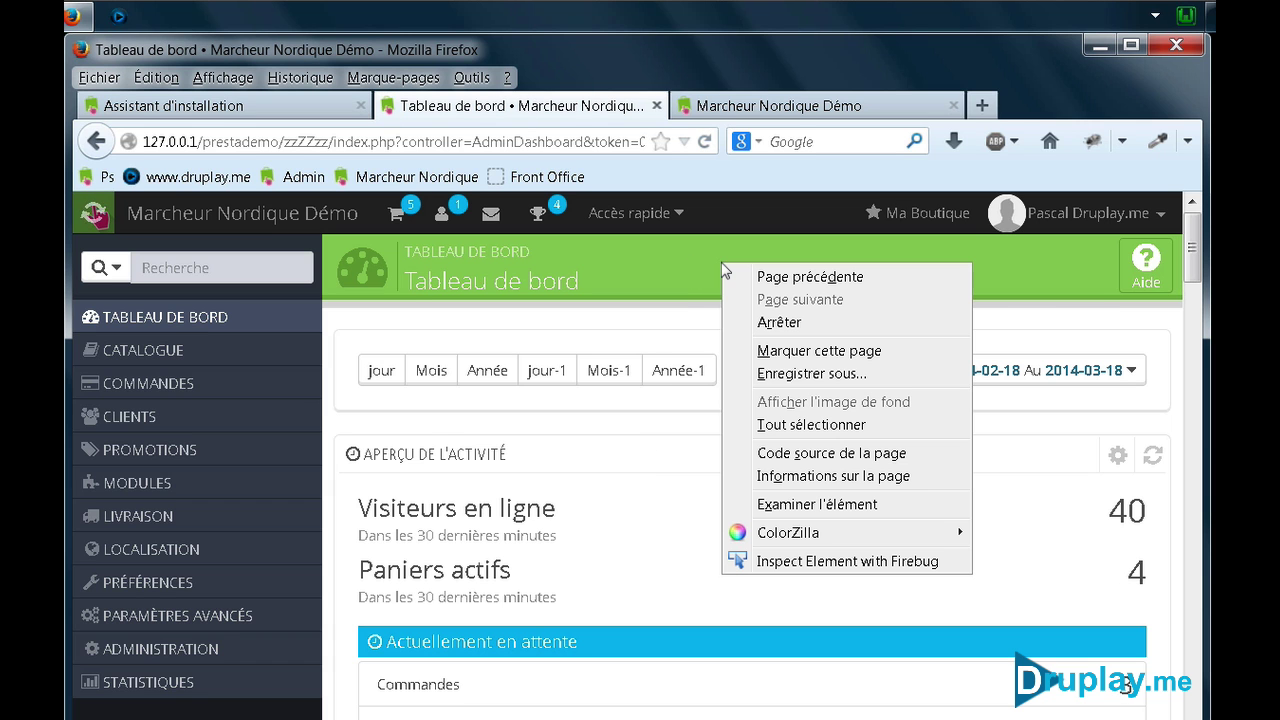
pyautogui.click(793, 350)
pyautogui.click(562, 286)
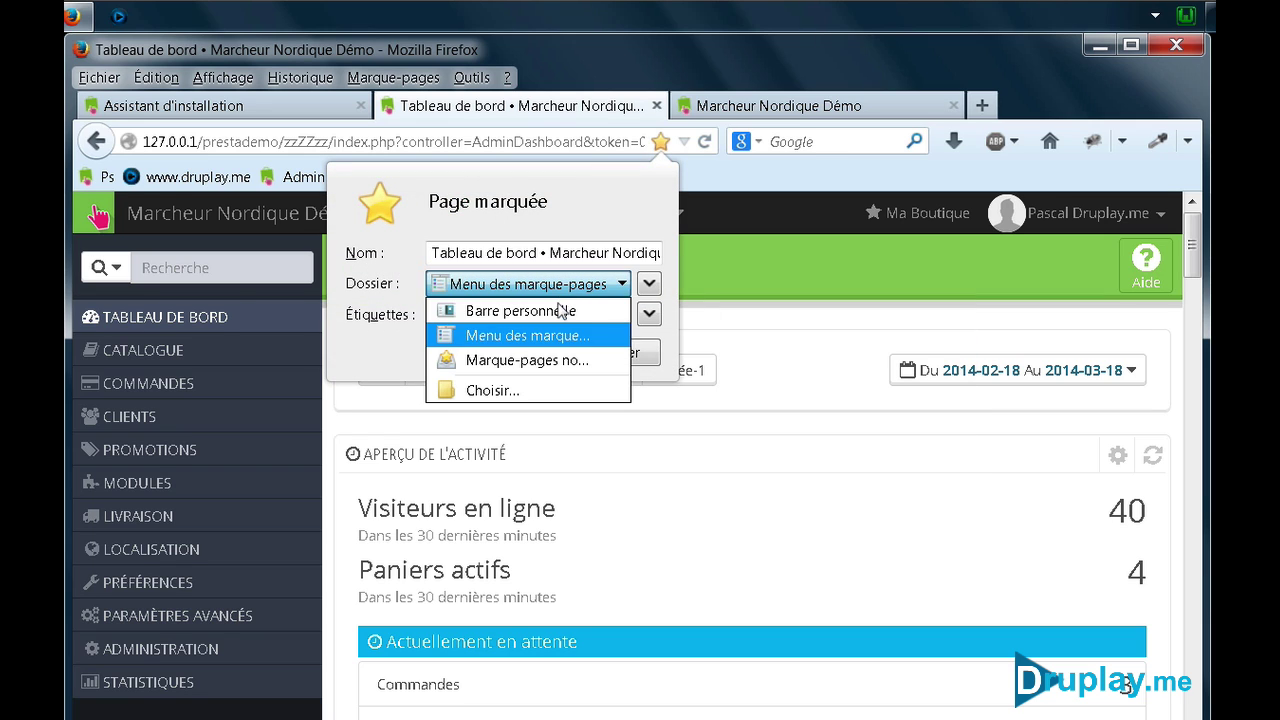
pyautogui.click(562, 310)
pyautogui.doubleClick(522, 252)
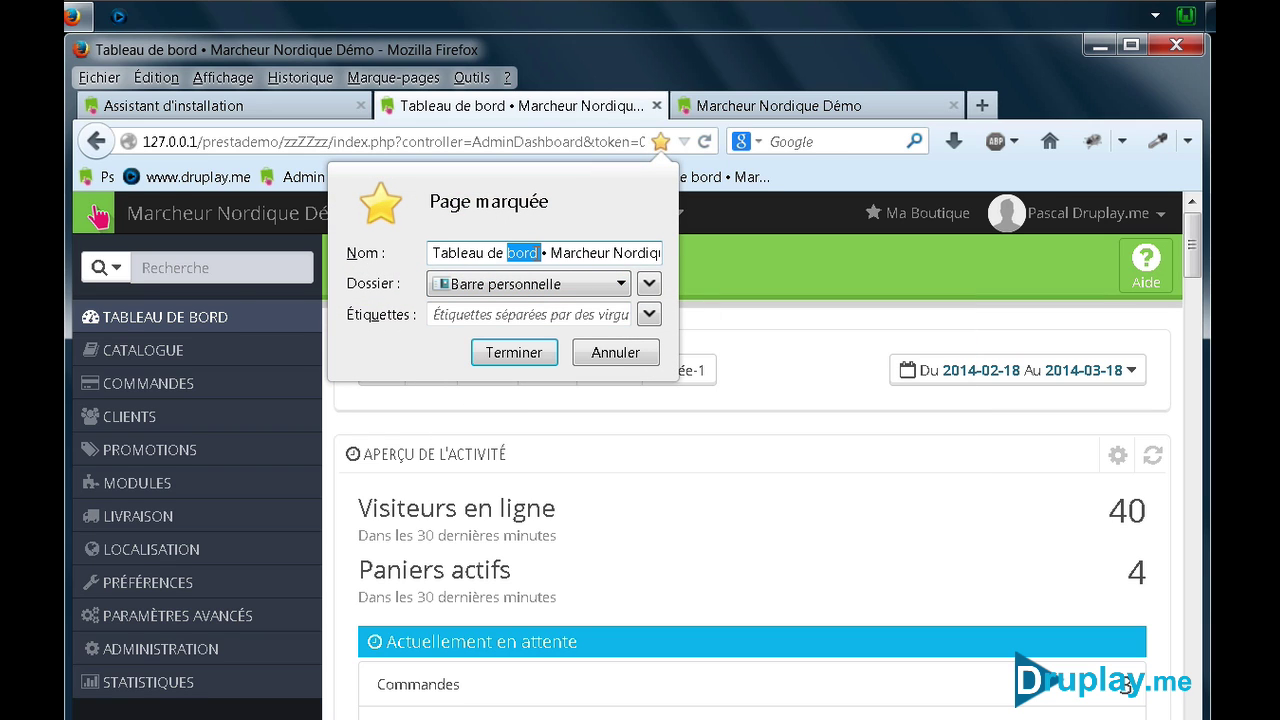
pyautogui.tripleClick(536, 252)
pyautogui.write('Back Office')
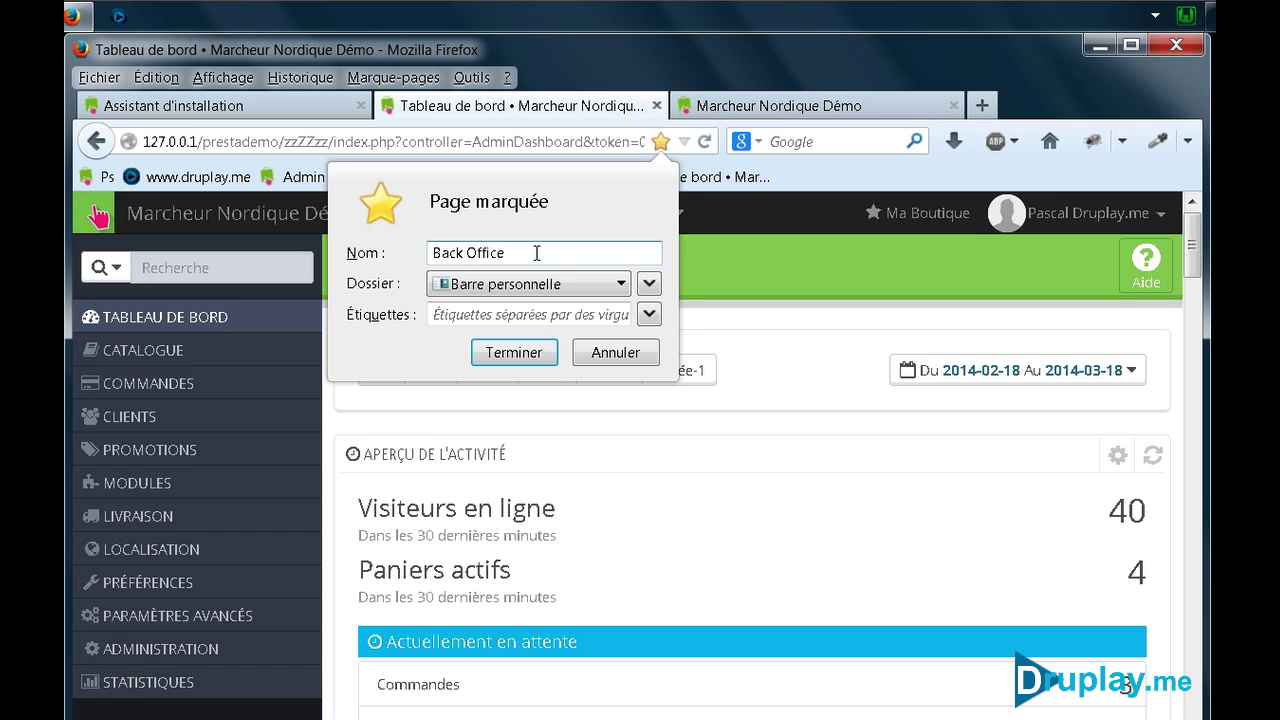
pyautogui.press('Return')
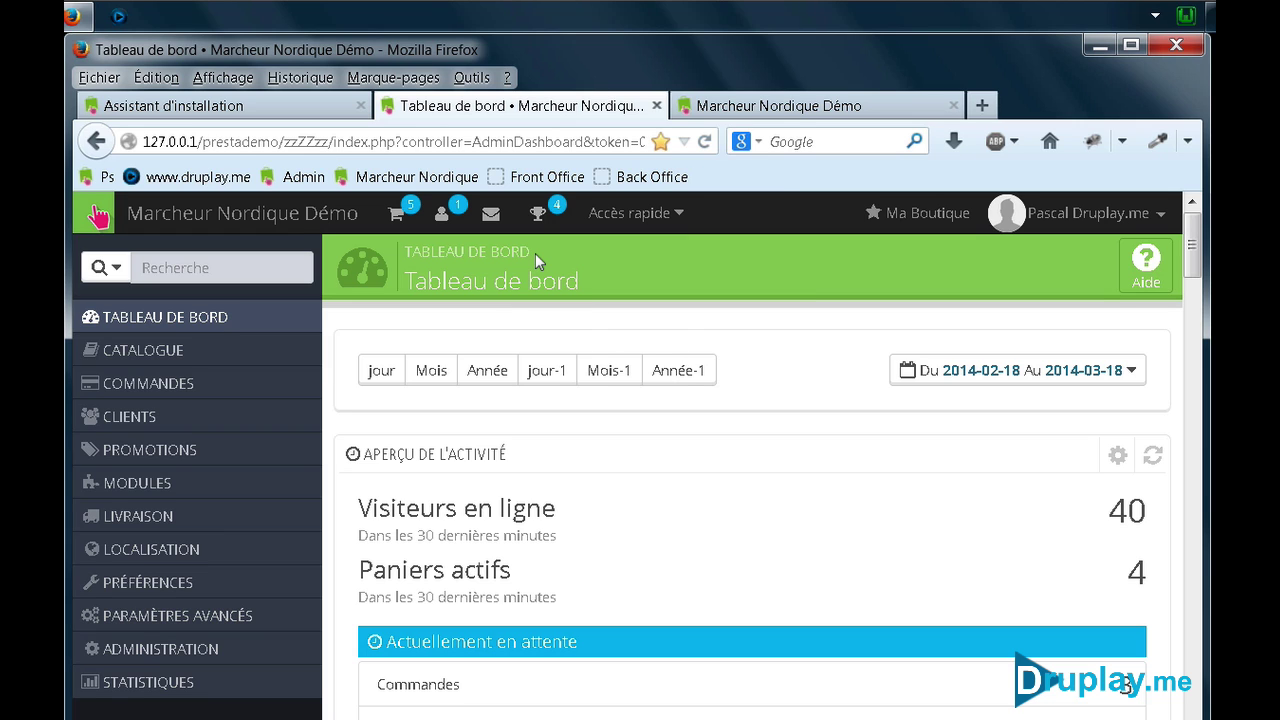
pyautogui.moveTo(546, 179); pyautogui.dragTo(656, 182)
pyautogui.click(625, 178)
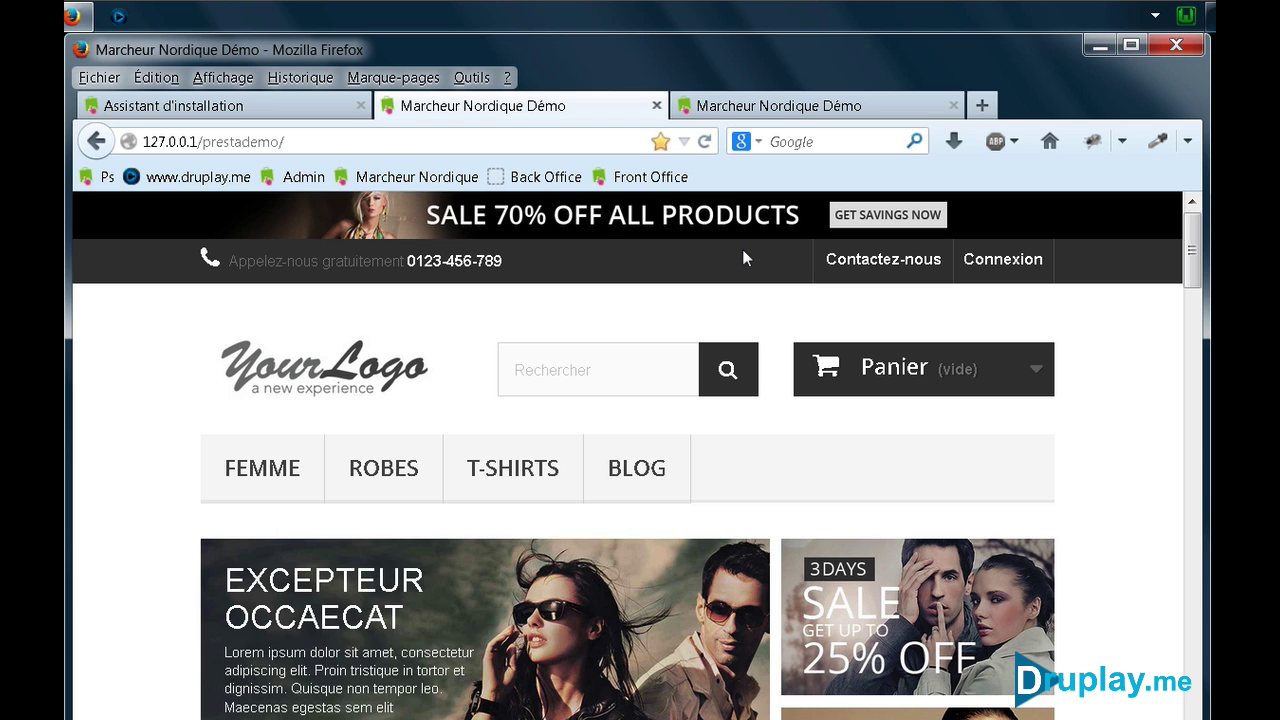
pyautogui.click(221, 177)
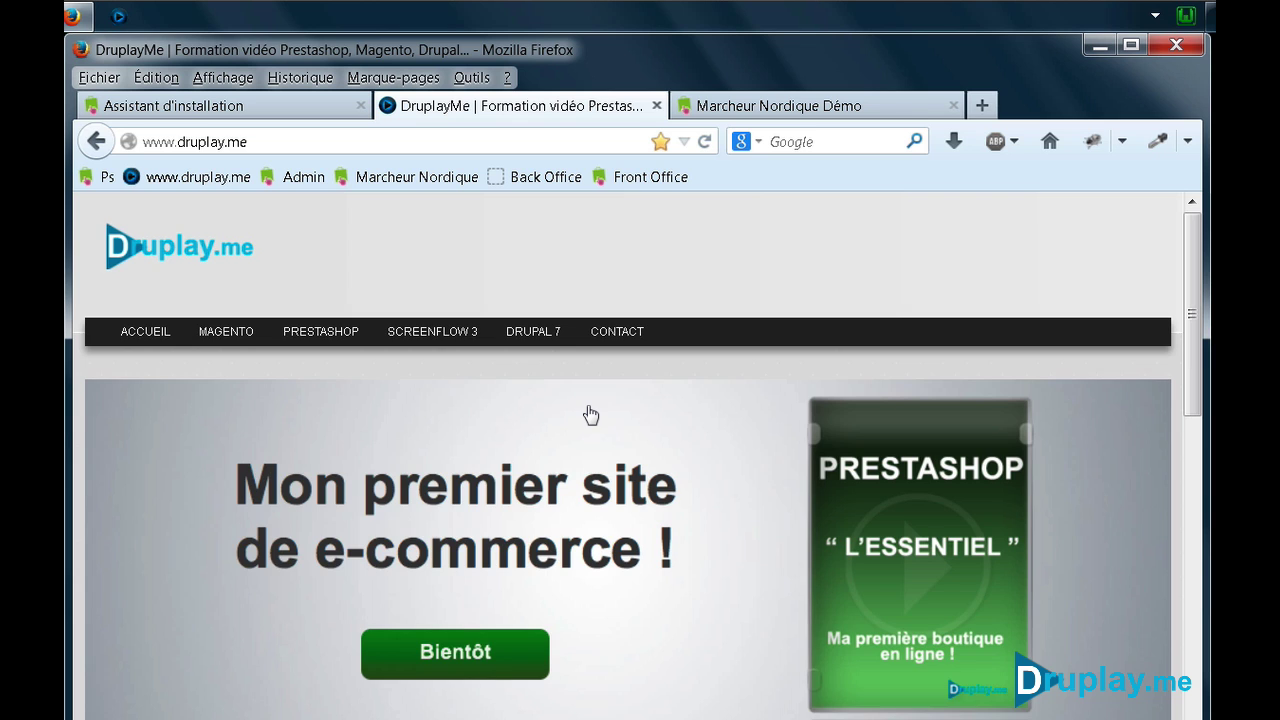
pyautogui.scroll(-15, 589, 410)
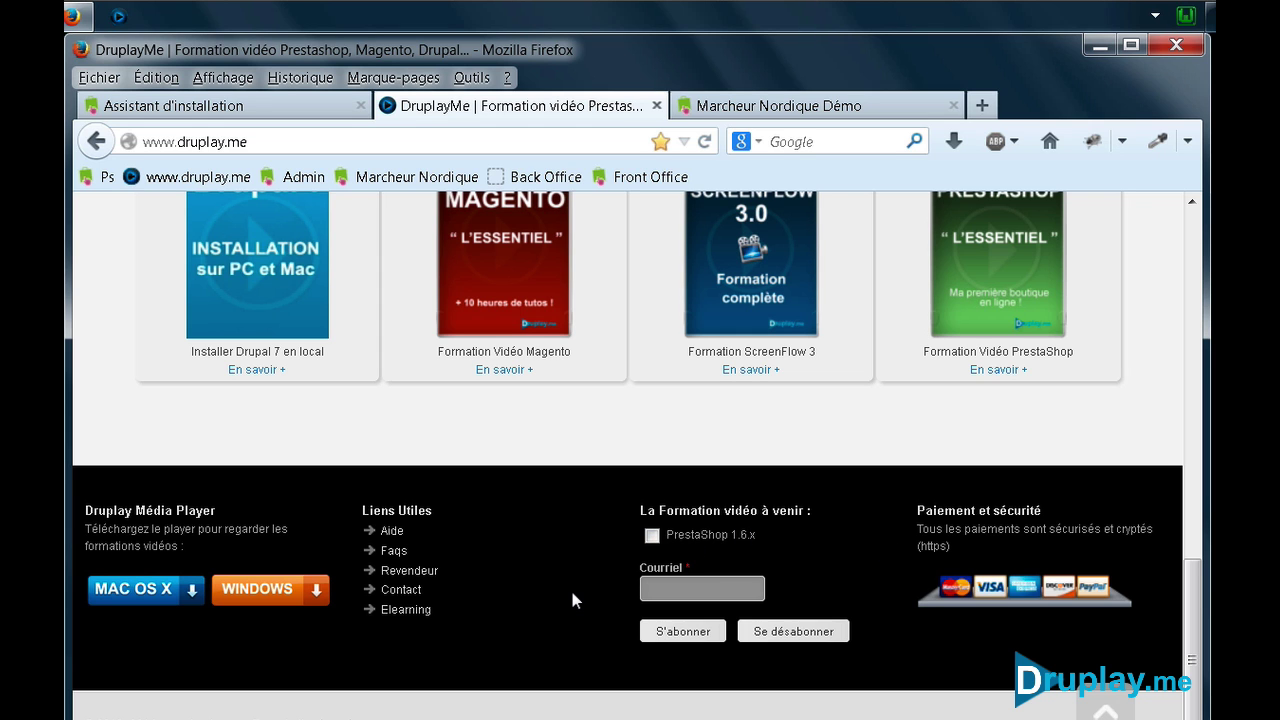
pyautogui.scroll(15, 572, 600)
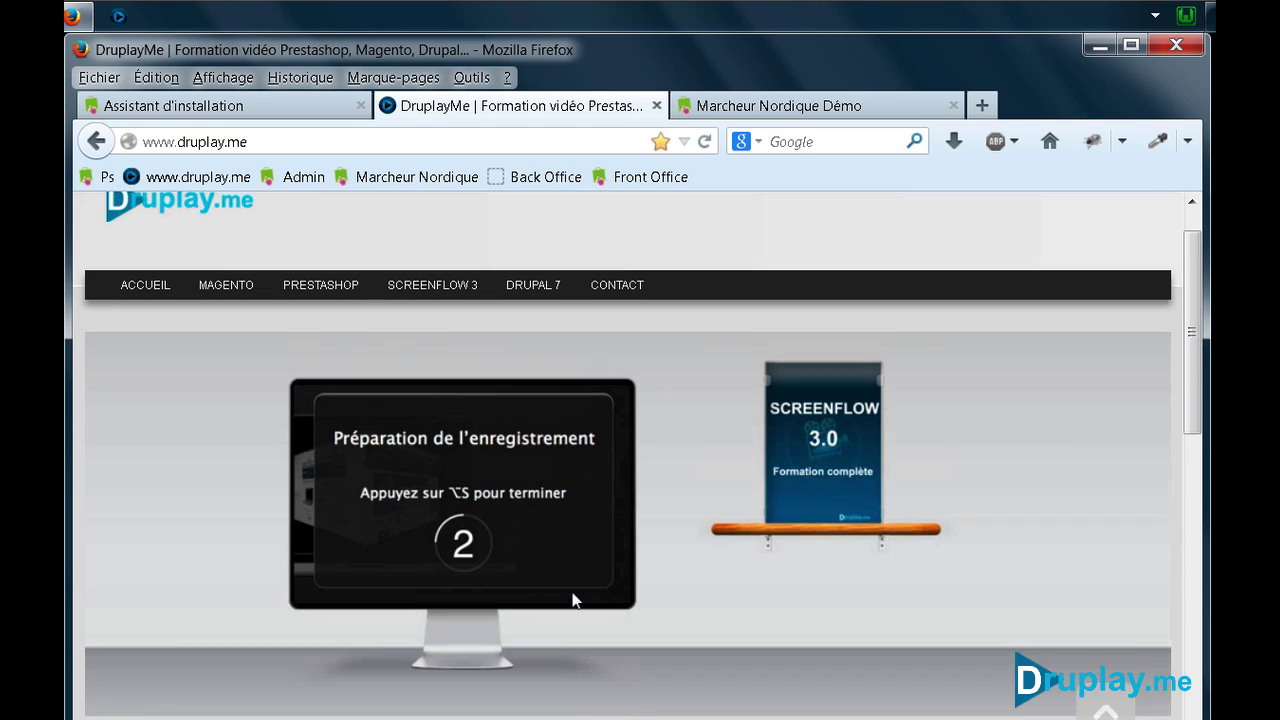